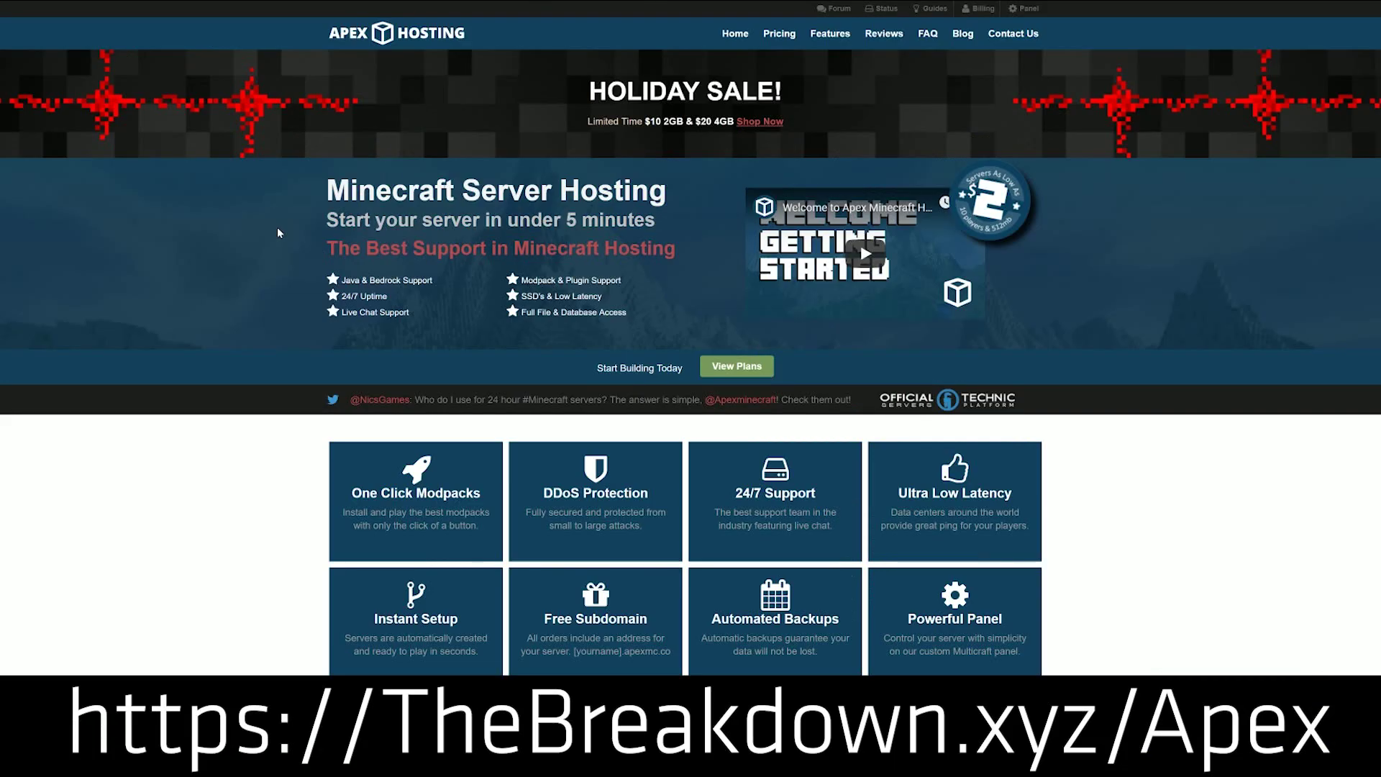
- Look over Apex Hosting's features, server locations and plans, and browse the server version options in the order form
scroll(278, 232, "down", 7)
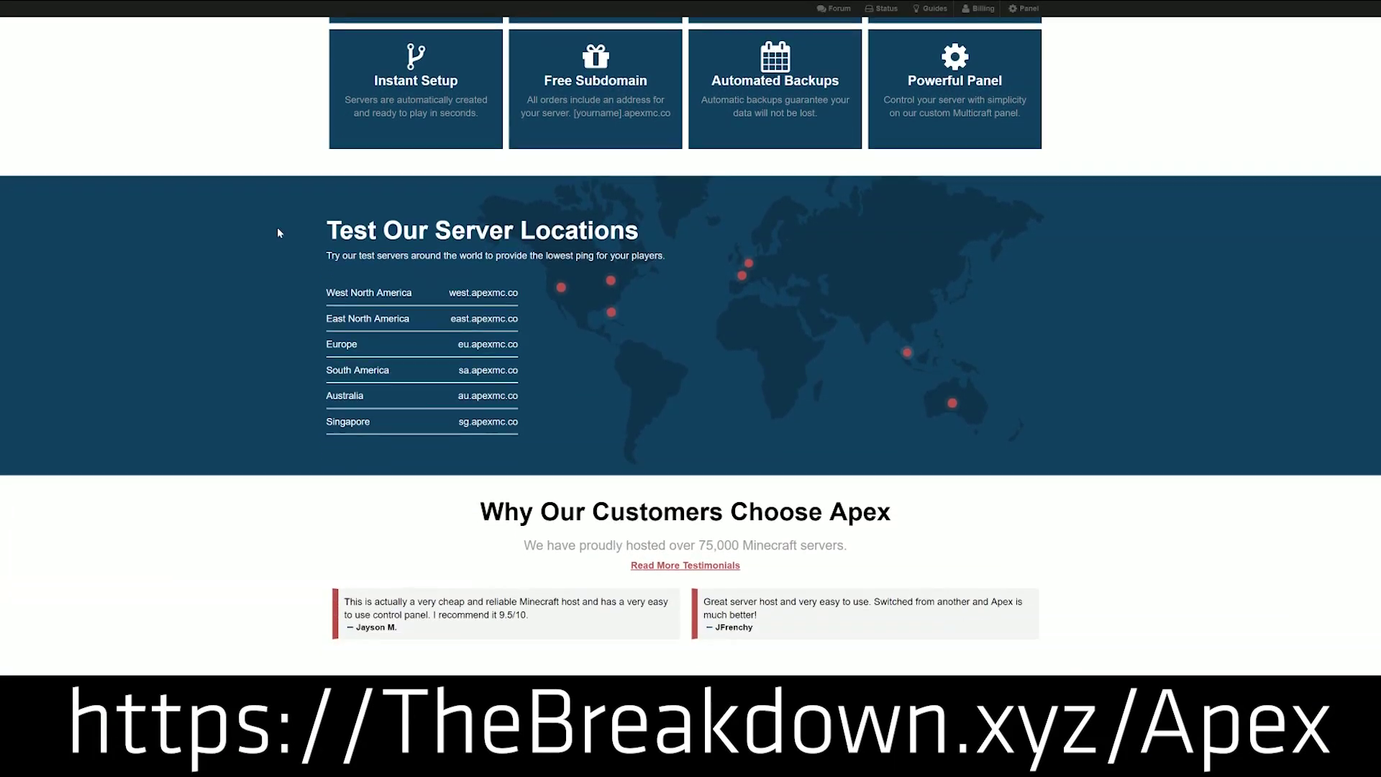
scroll(278, 228, "down", 1)
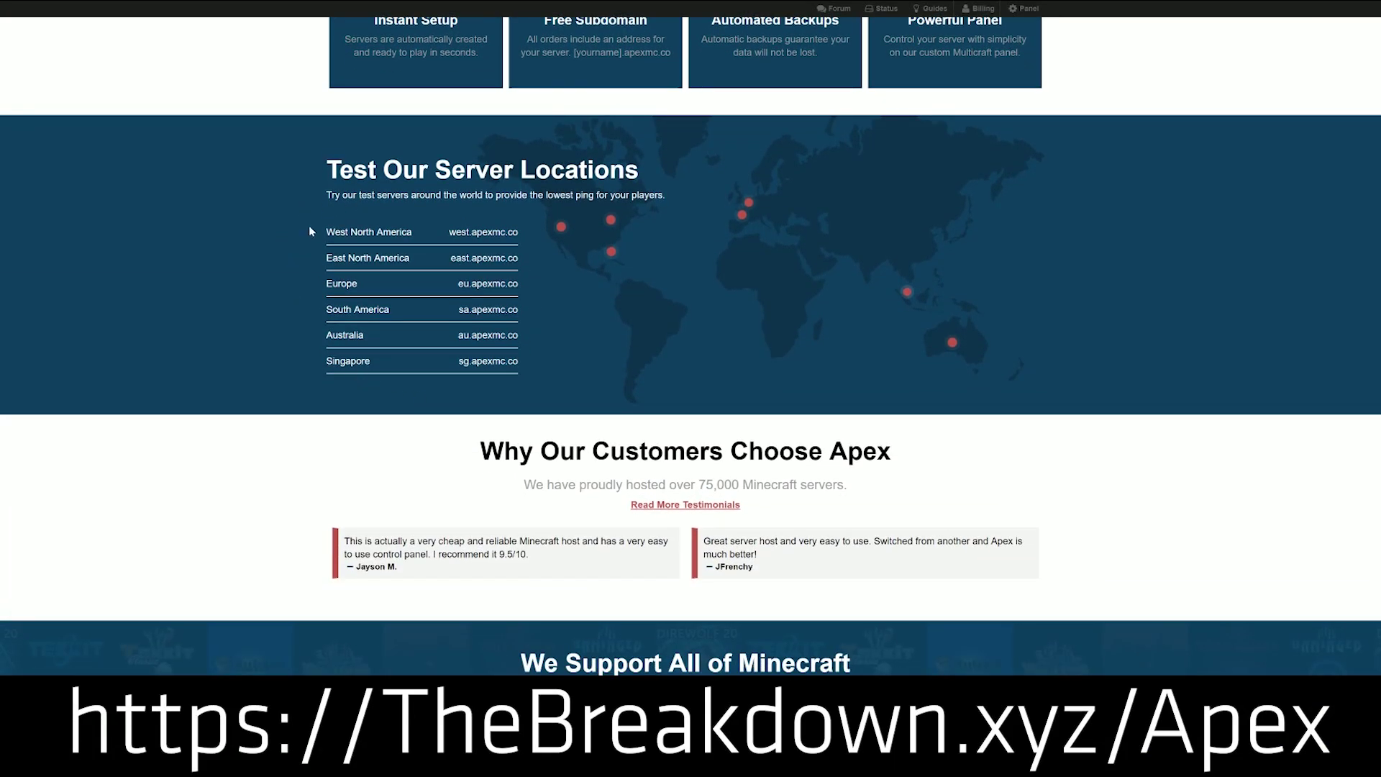
scroll(389, 346, "down", 5)
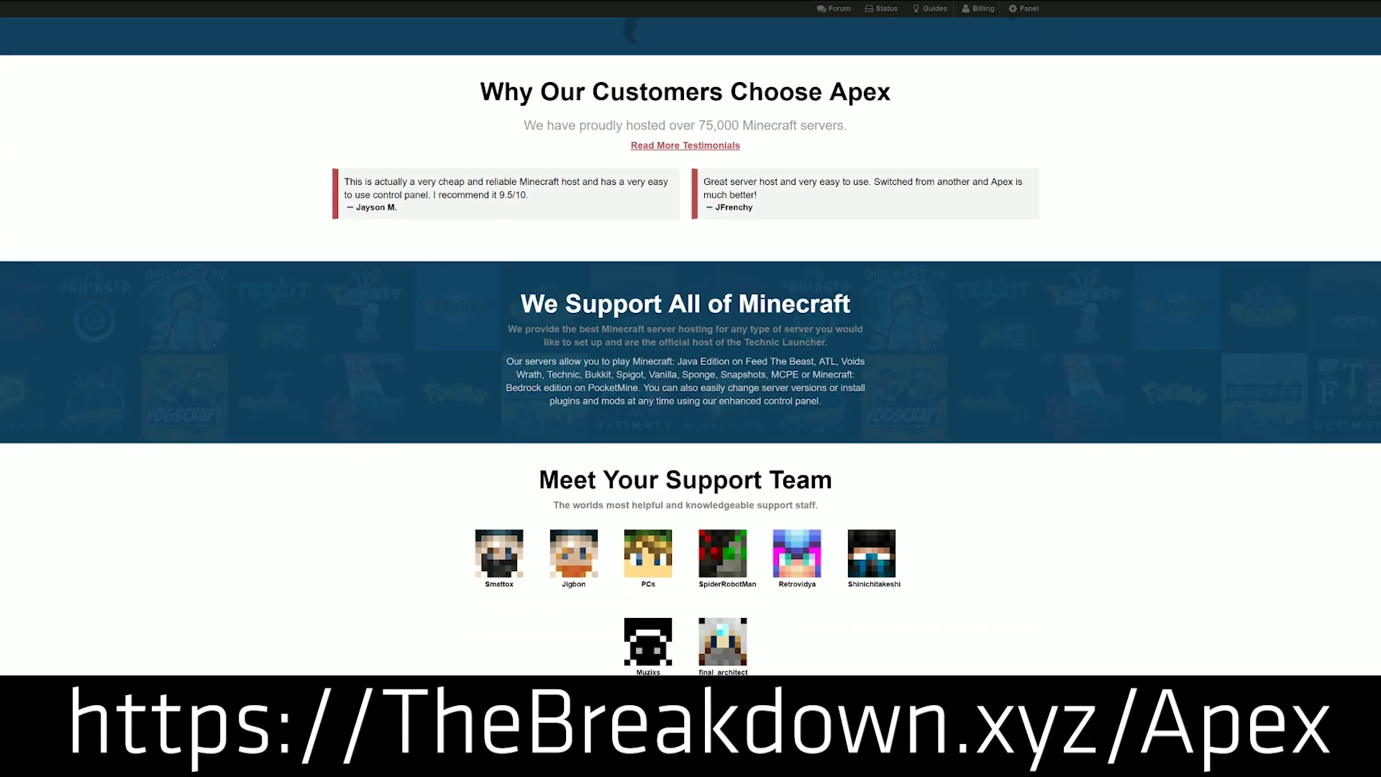
scroll(513, 360, "down", 1)
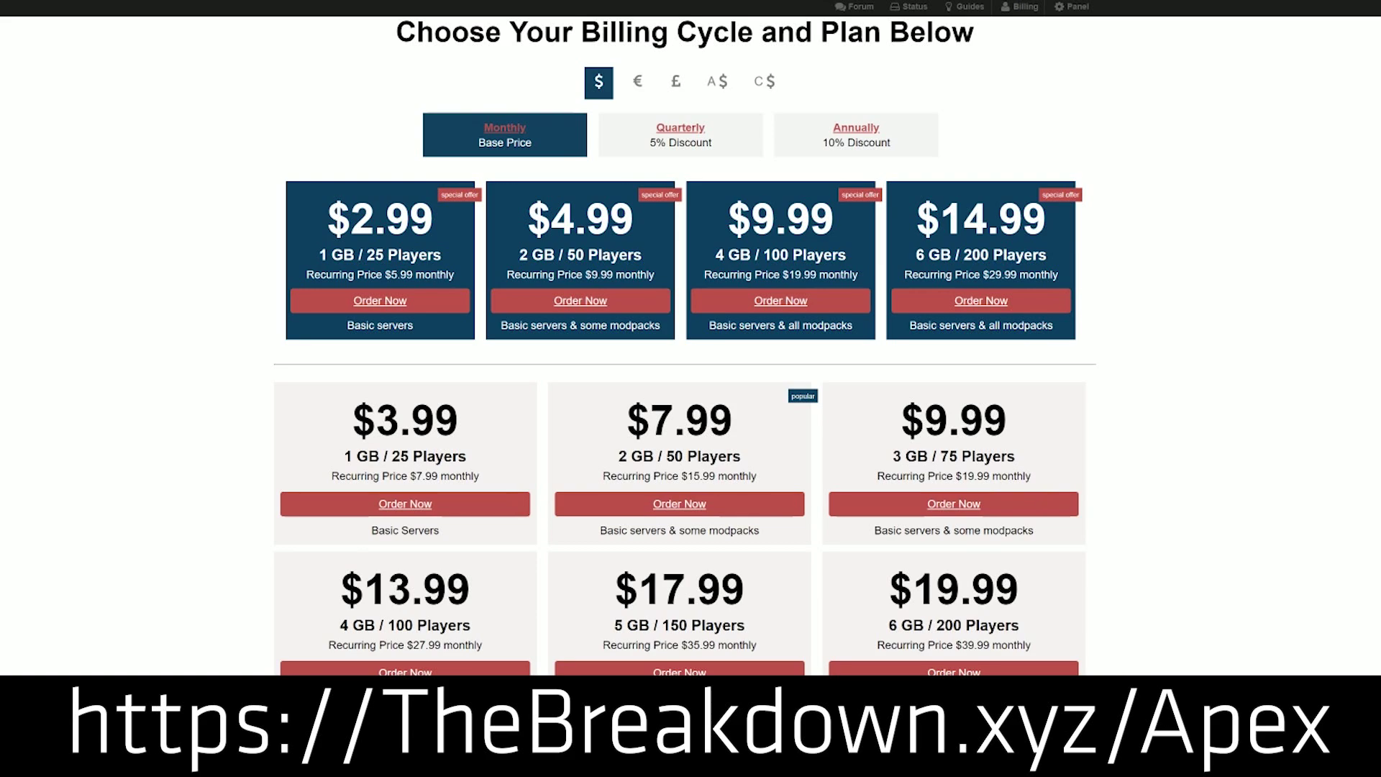
scroll(1012, 261, "up", 7)
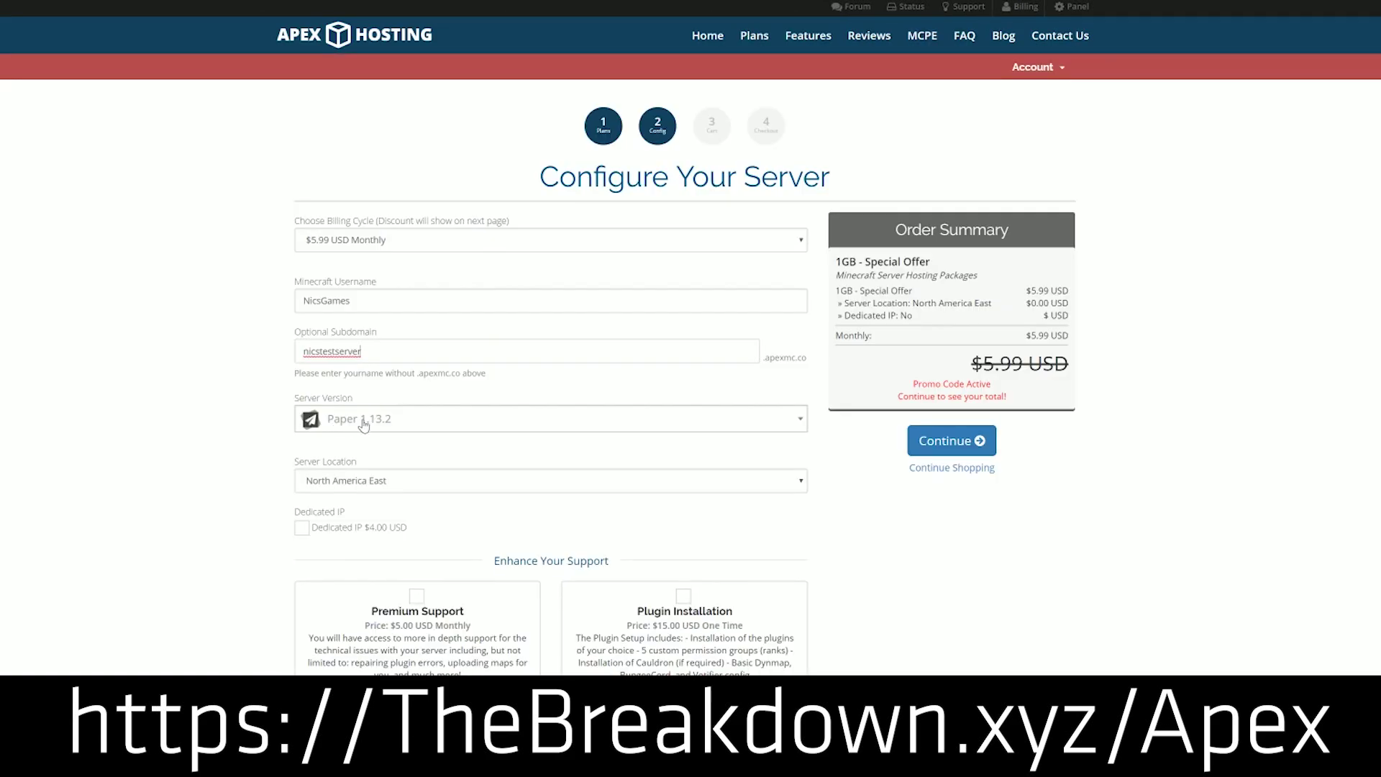
left_click(364, 418)
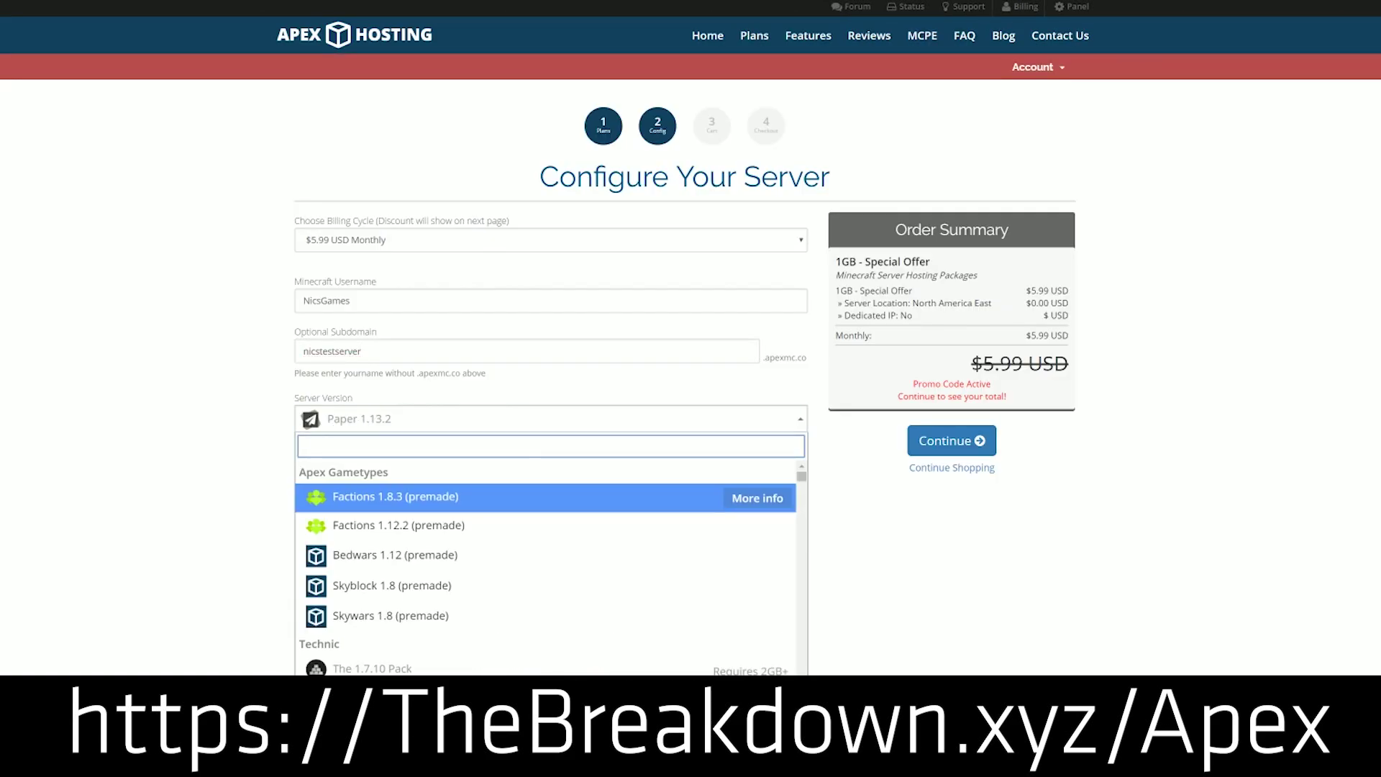
scroll(430, 524, "down", 5)
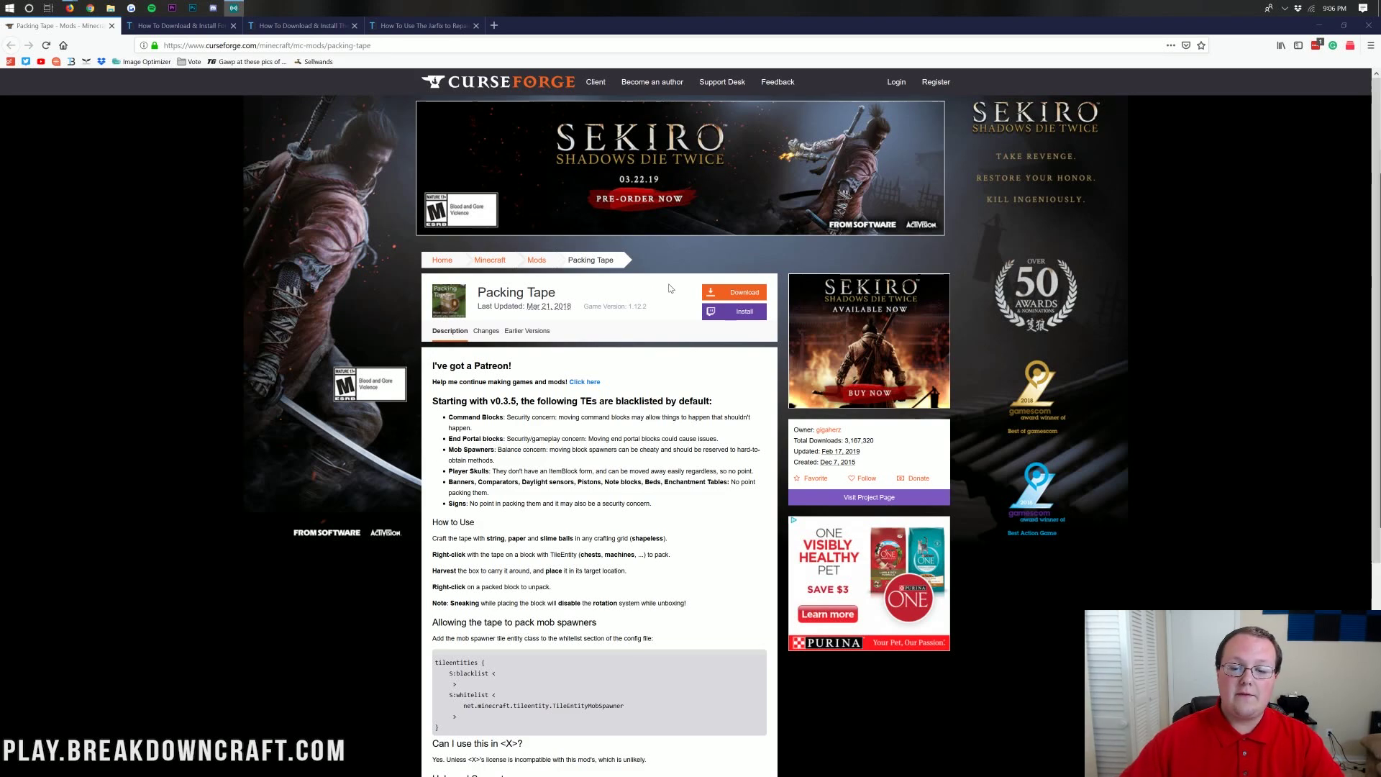
- Download PackingTape-1.13.2-0.8.1.jar from the earlier versions of the Packing Tape mod on CurseForge and save it
left_click(527, 331)
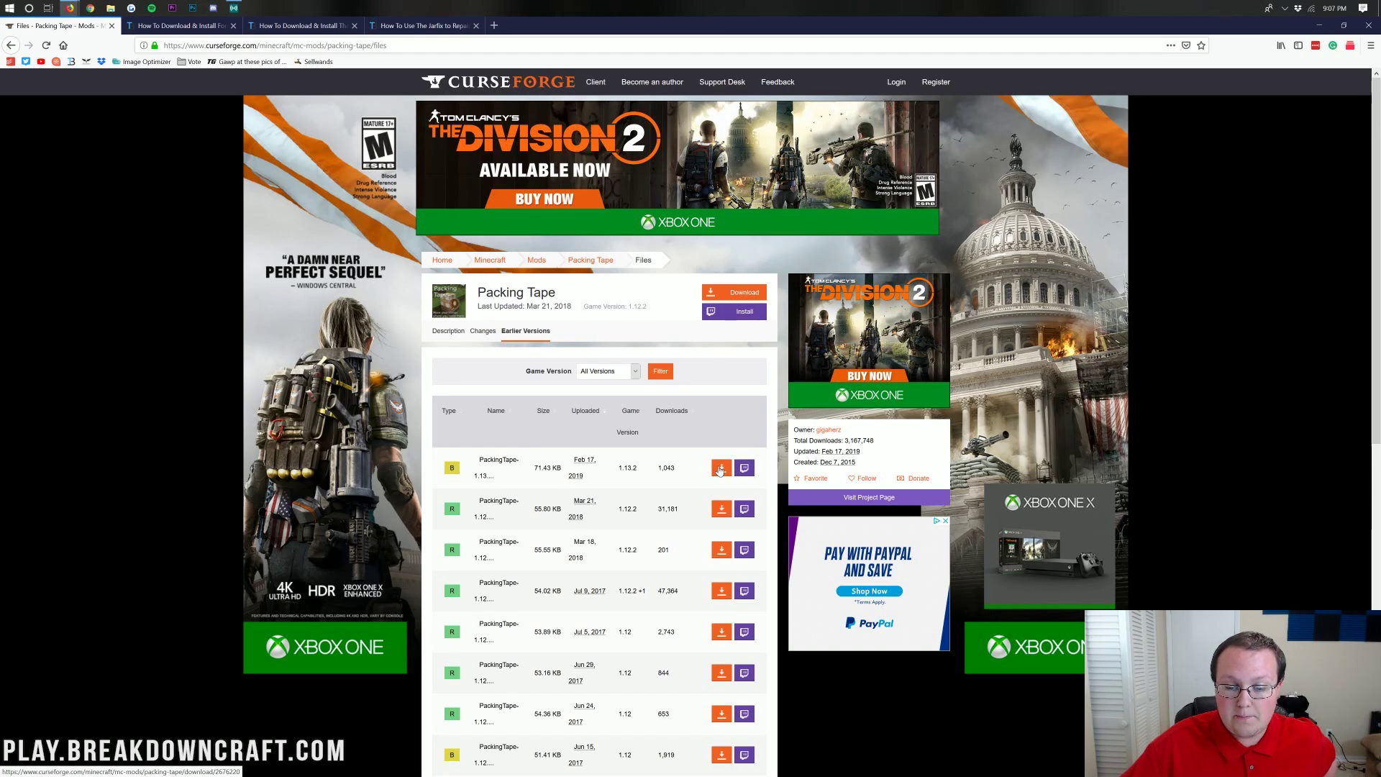
left_click(720, 469)
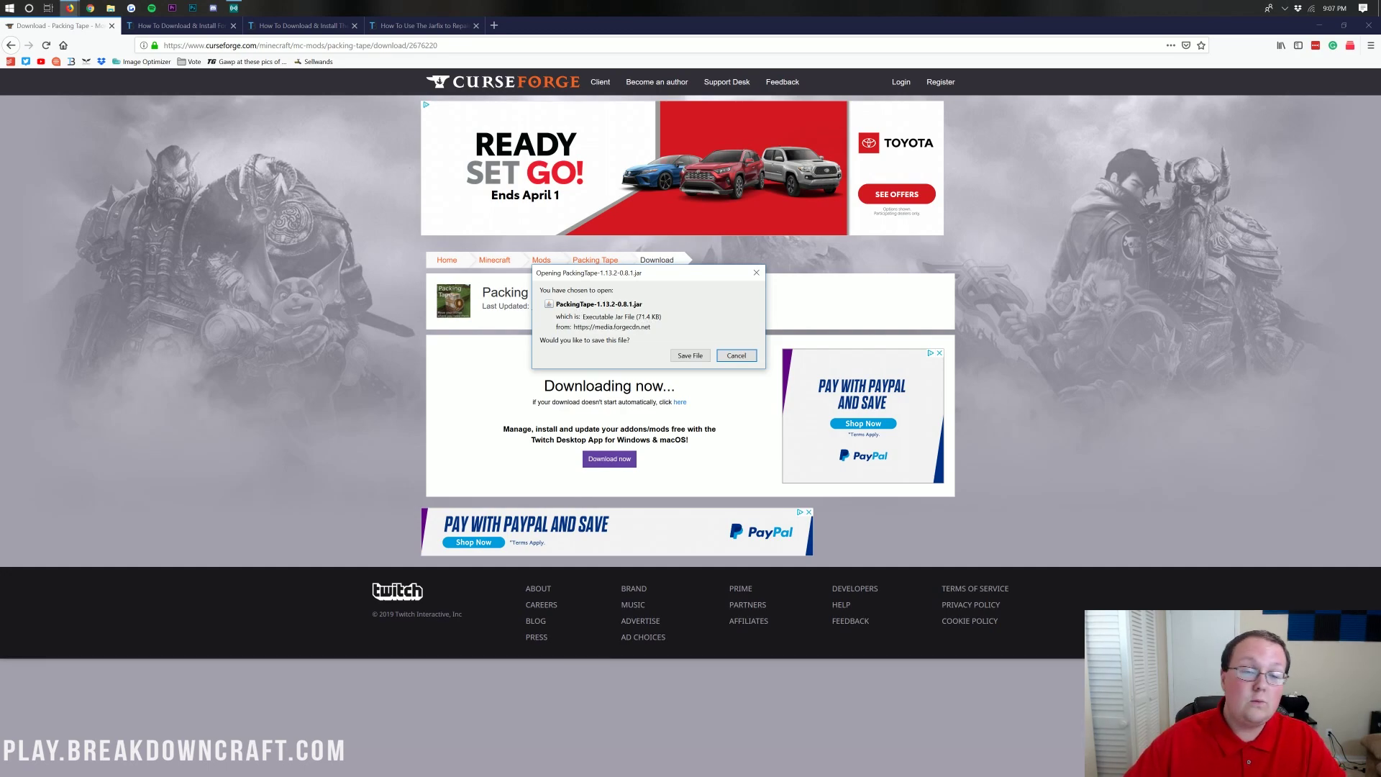
left_click(688, 356)
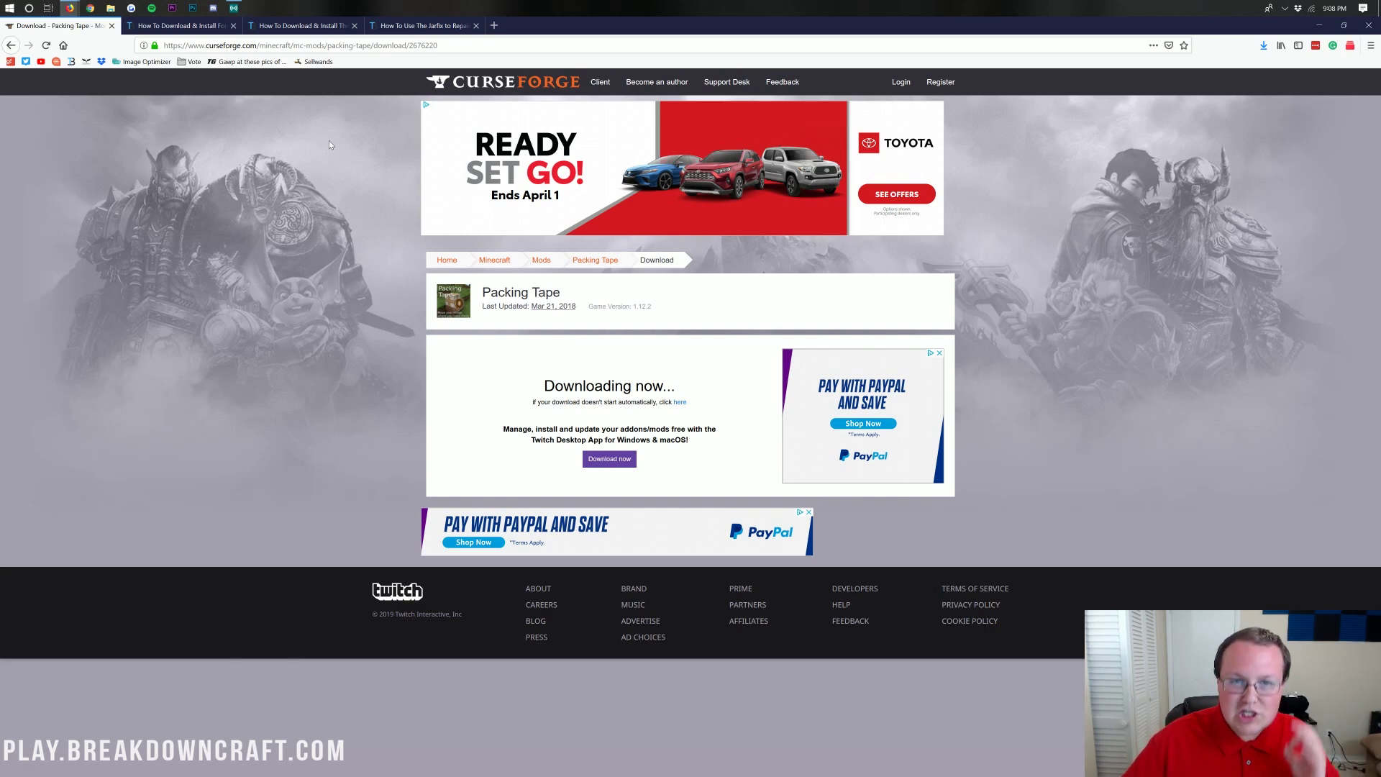
- Open the guide on downloading and installing Forge and skim its steps, returning to the download link
left_click(190, 29)
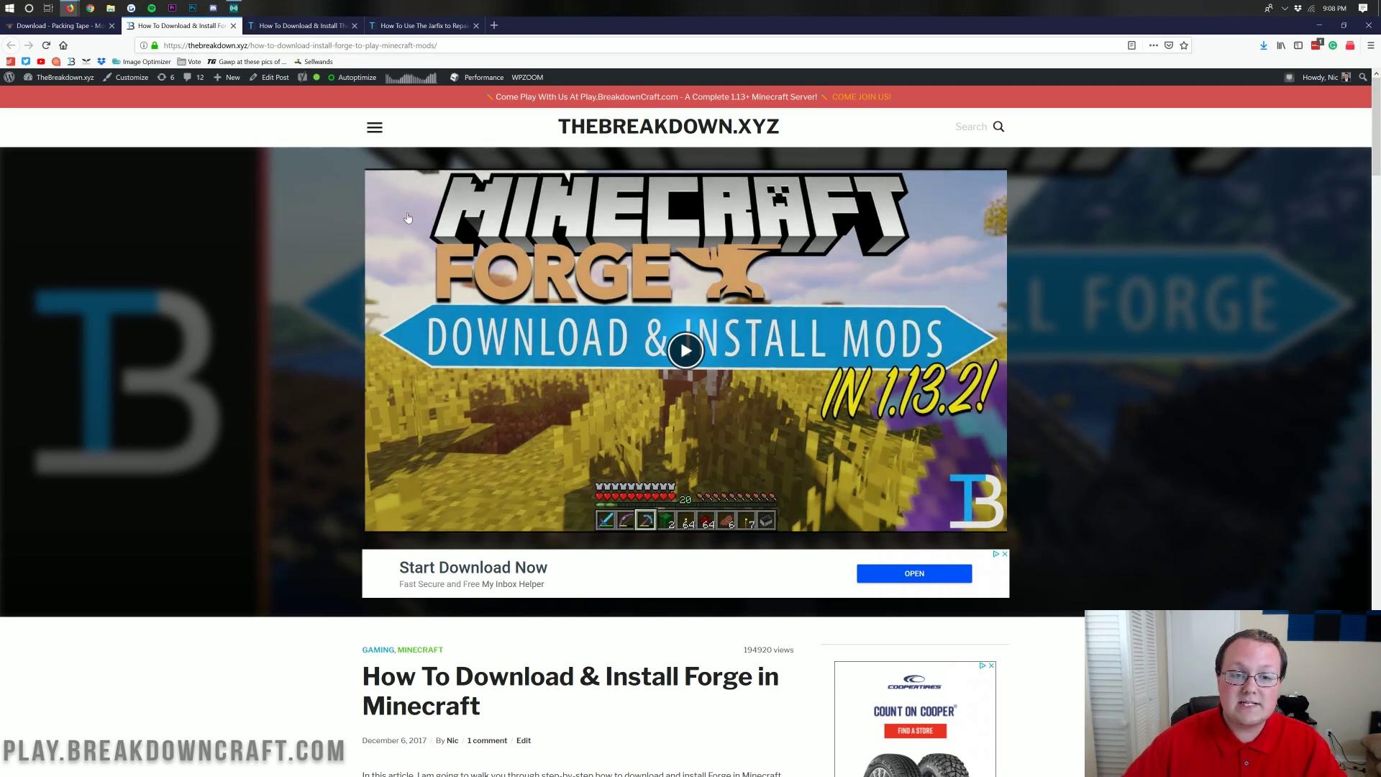
scroll(292, 345, "down", 8)
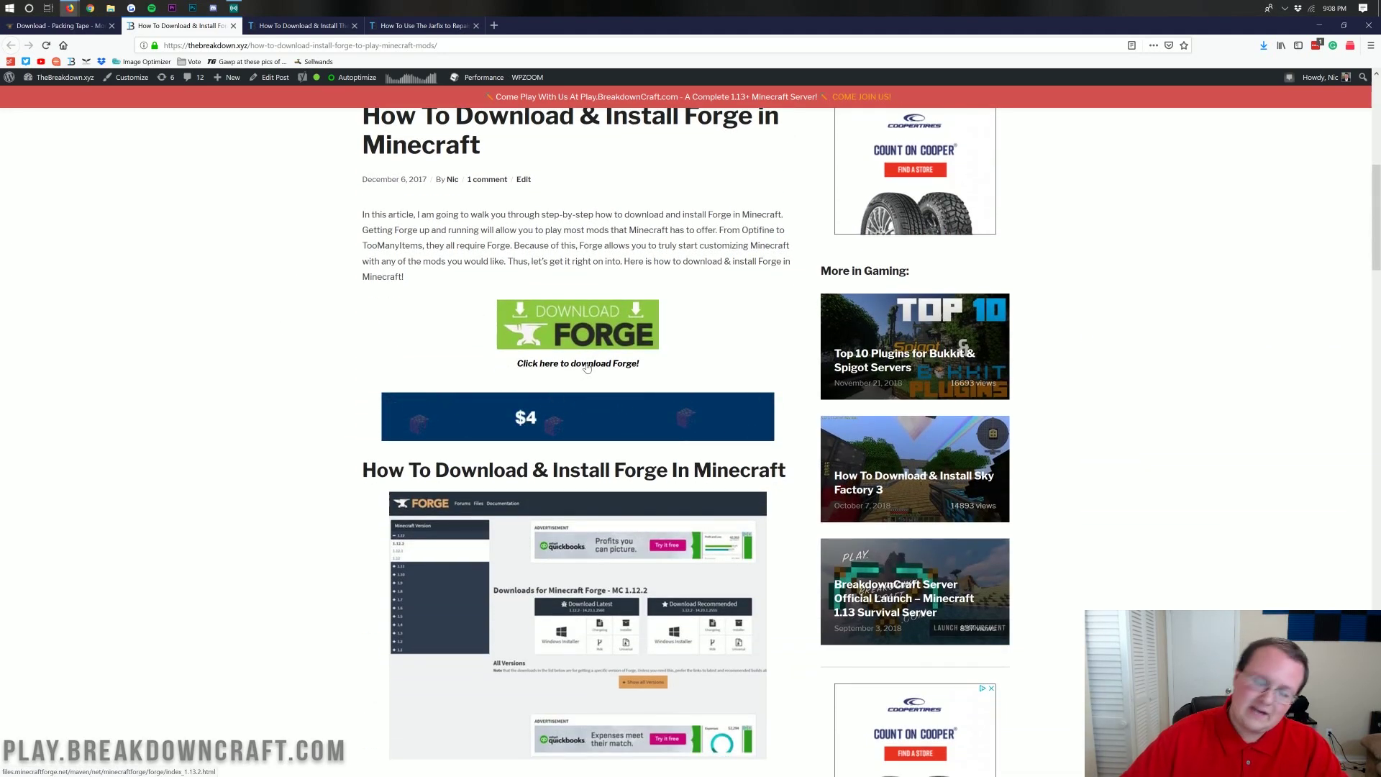
left_click(587, 363)
scroll(587, 368, "down", 9)
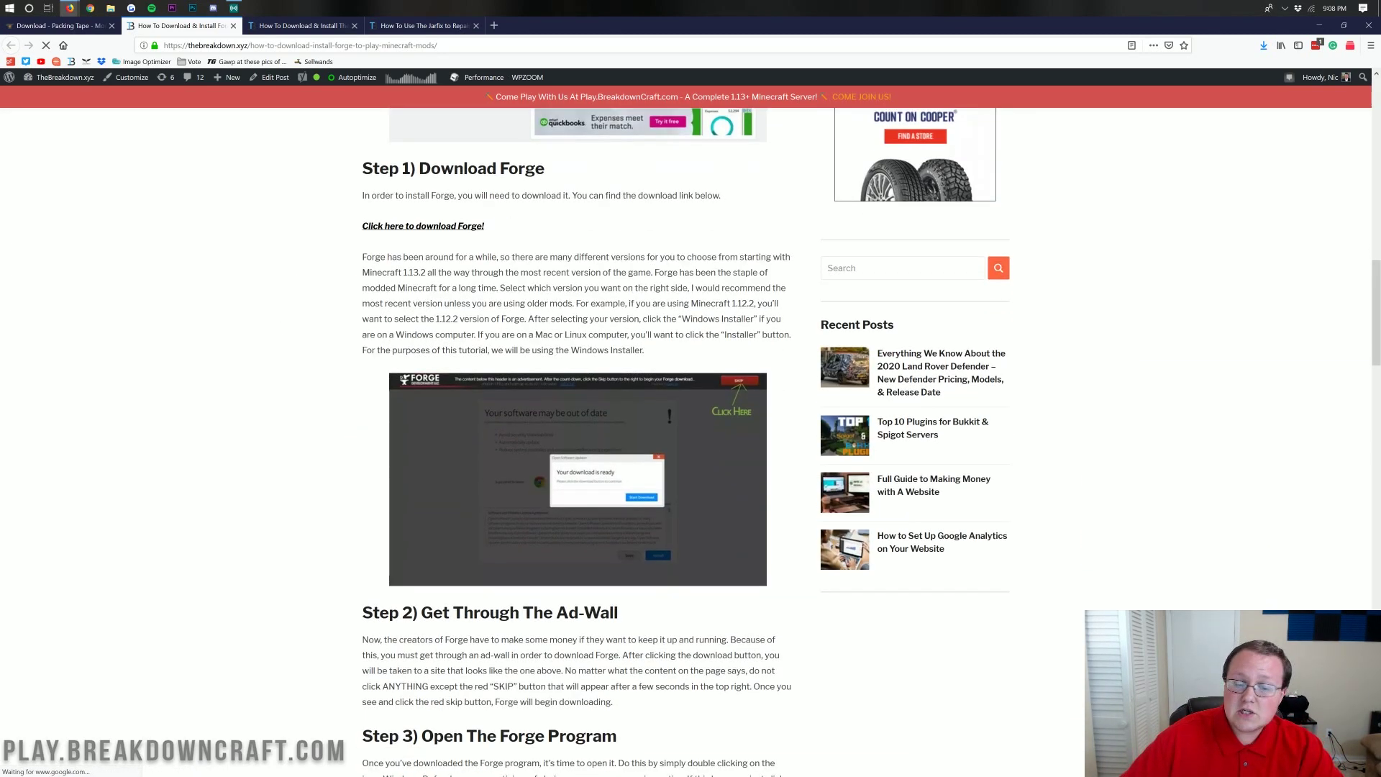
scroll(503, 328, "down", 20)
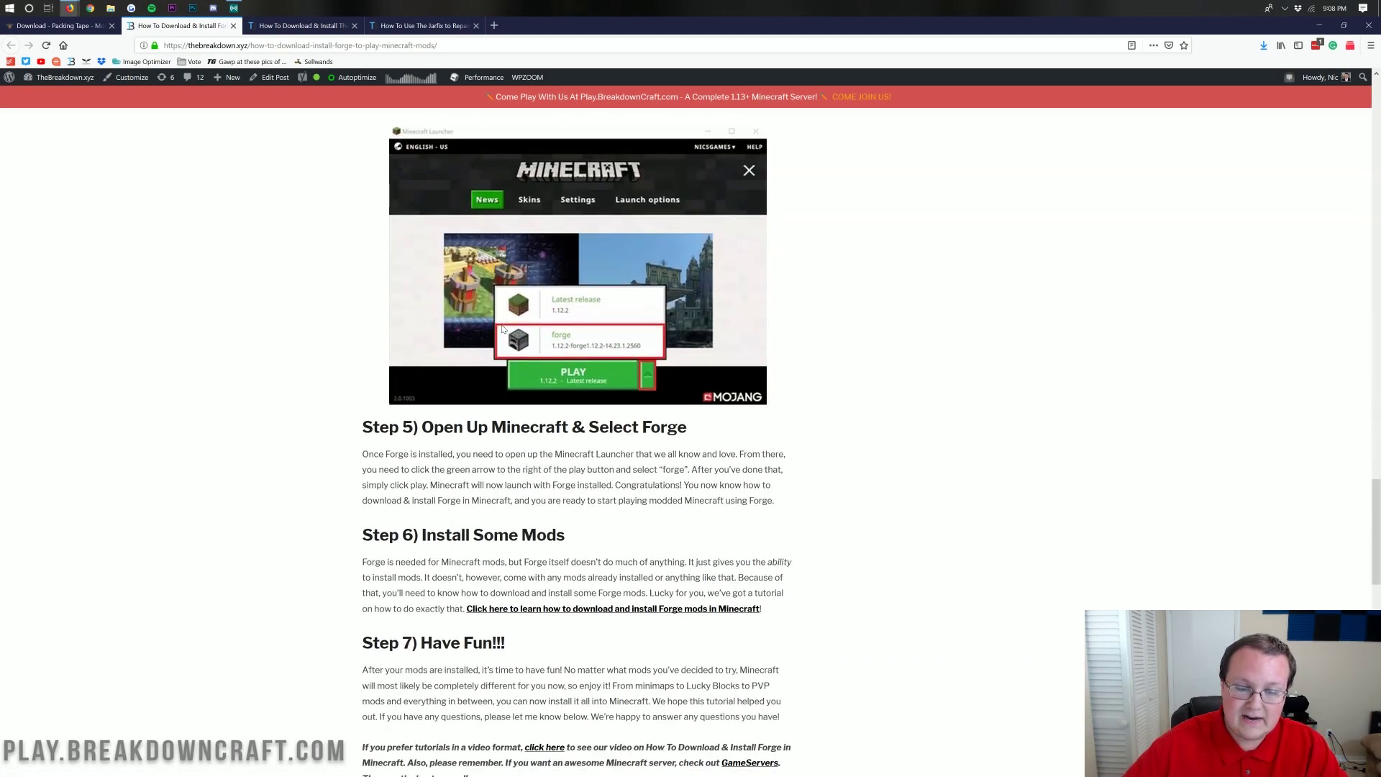
scroll(503, 329, "down", 3)
scroll(503, 329, "up", 20)
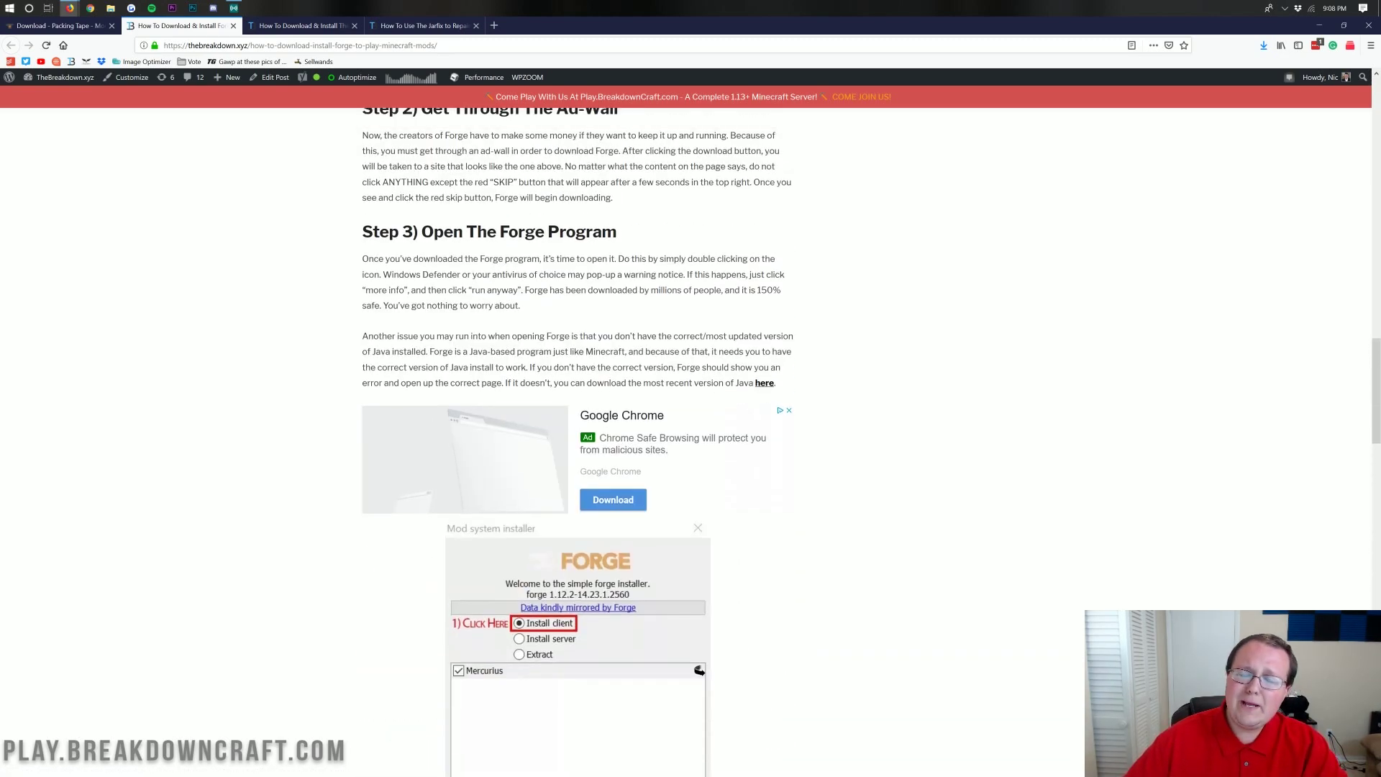
scroll(481, 342, "up", 15)
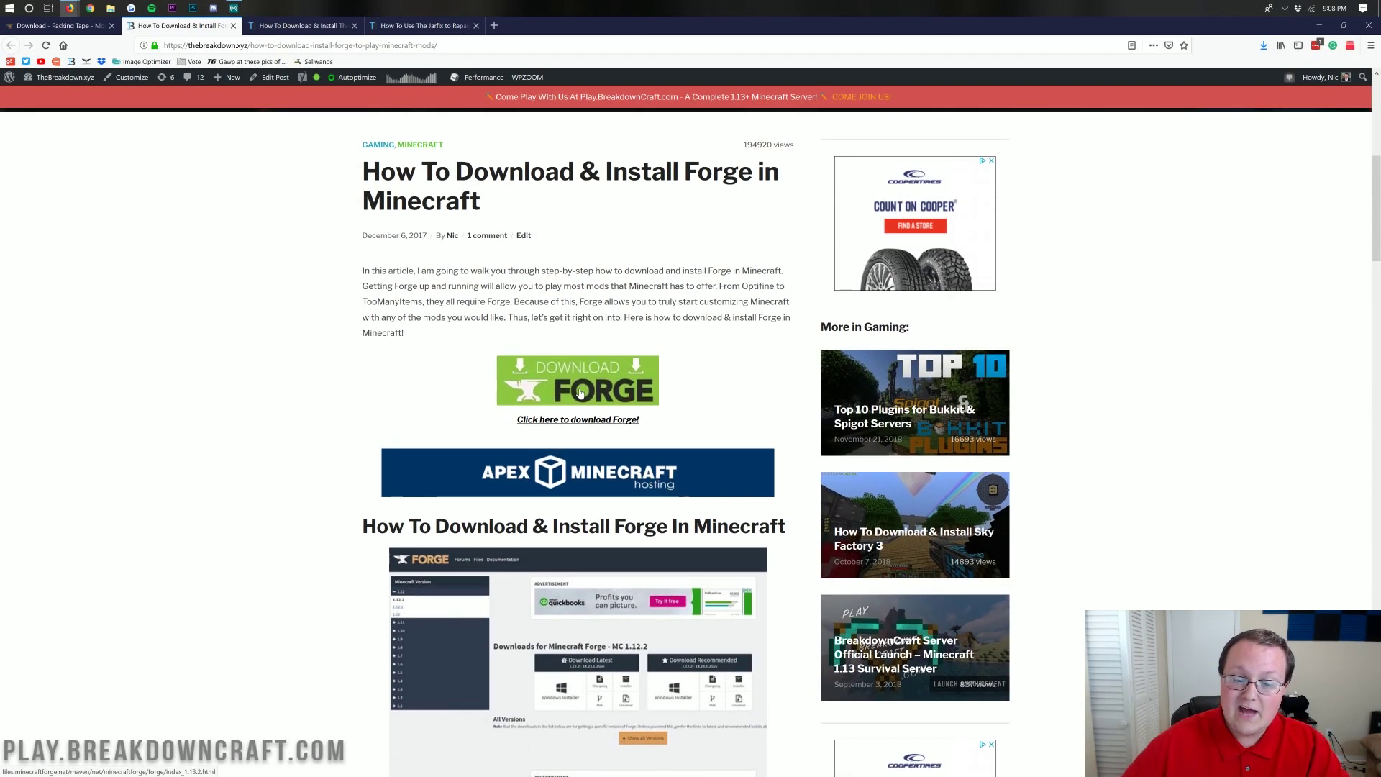
- Open the Forge download page from the guide and check that the listing is for Minecraft version 1.13.2
left_click(581, 392)
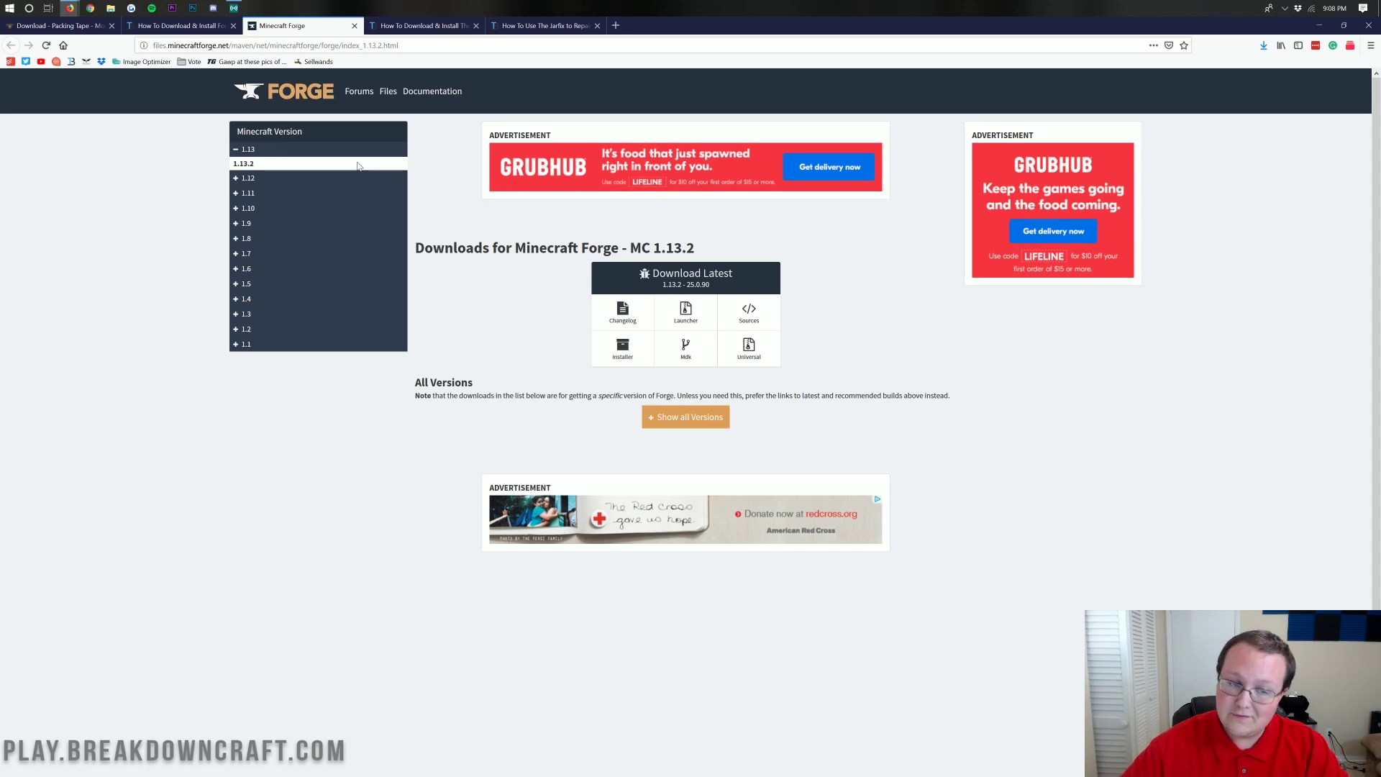
left_click(316, 151)
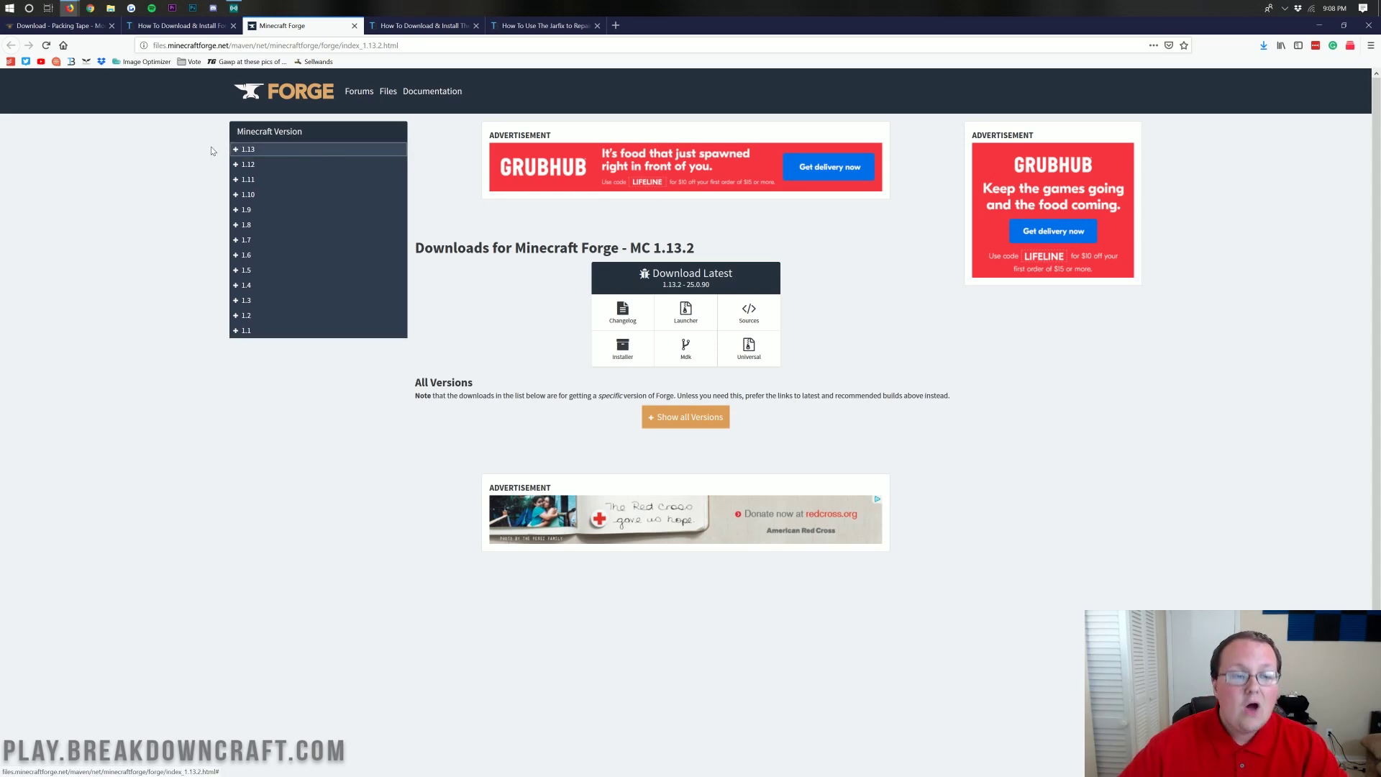
left_click(290, 151)
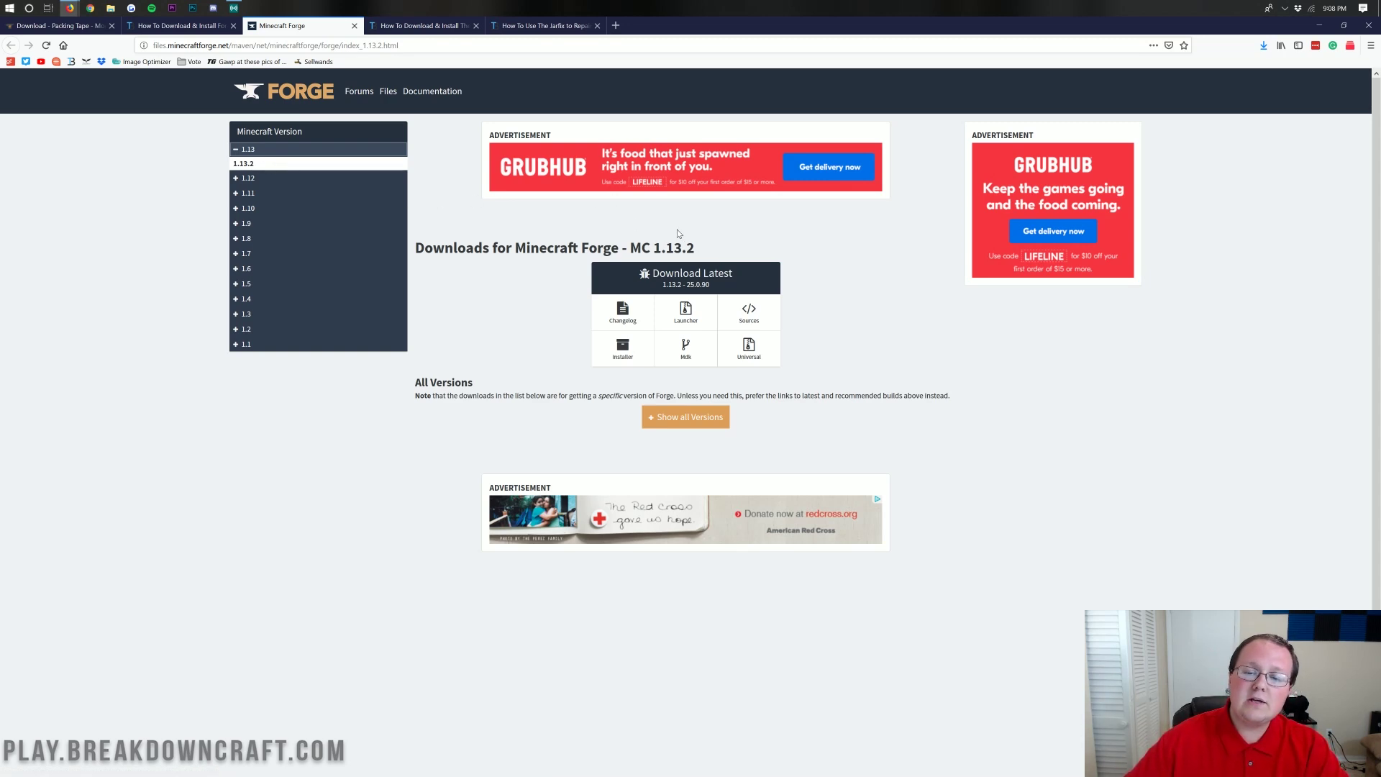
left_click_drag(702, 249, 630, 249)
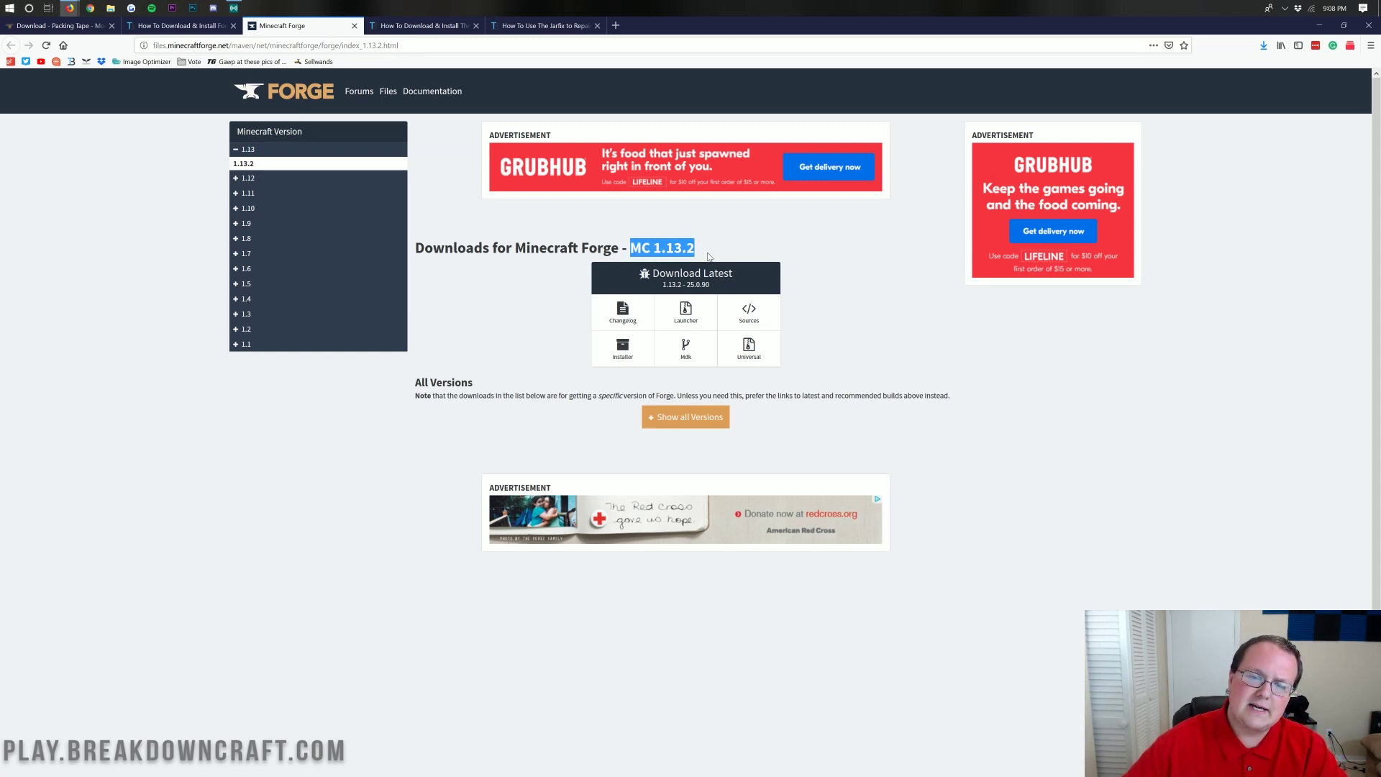
left_click(715, 250)
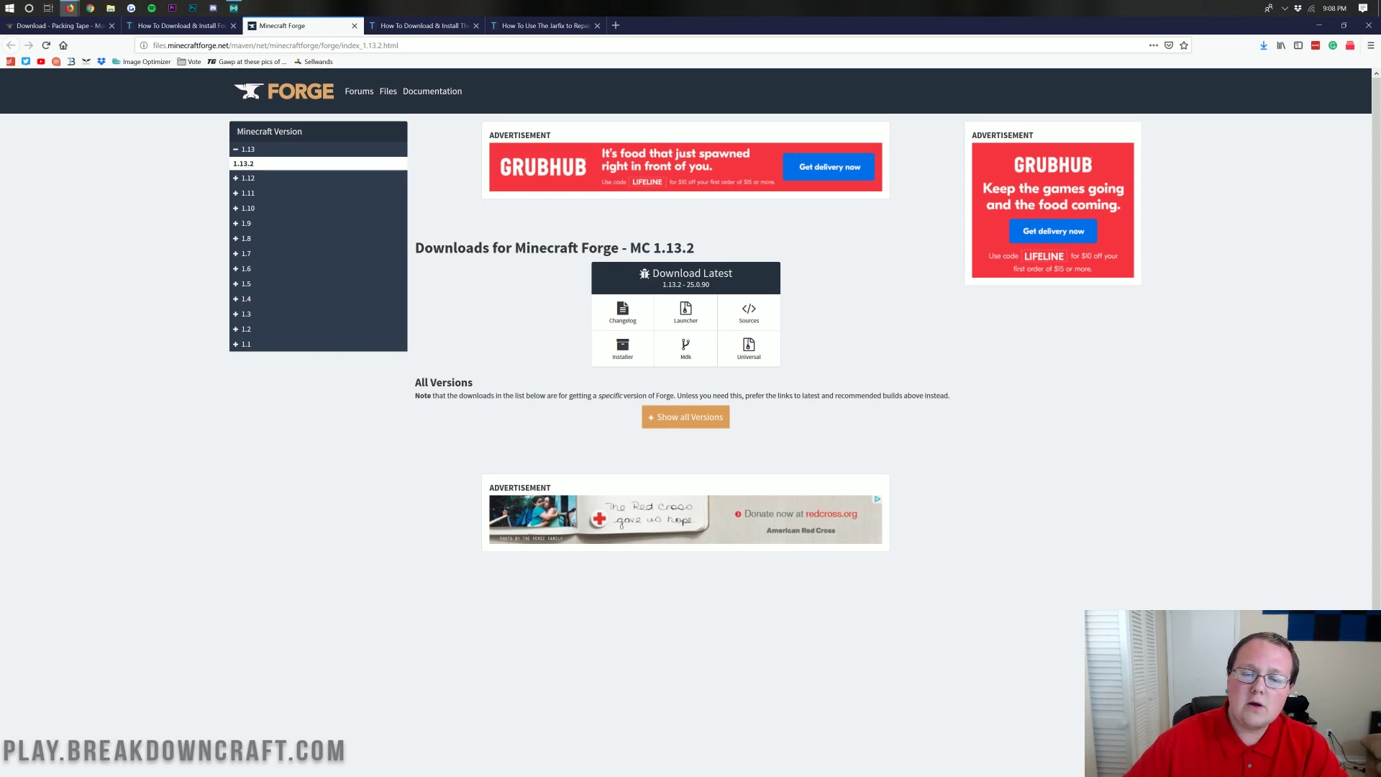
- Download the latest Forge installer for 1.13.2, skipping the ad page, and save forge-1.13.2-25.0.90-installer.jar
left_click(624, 351)
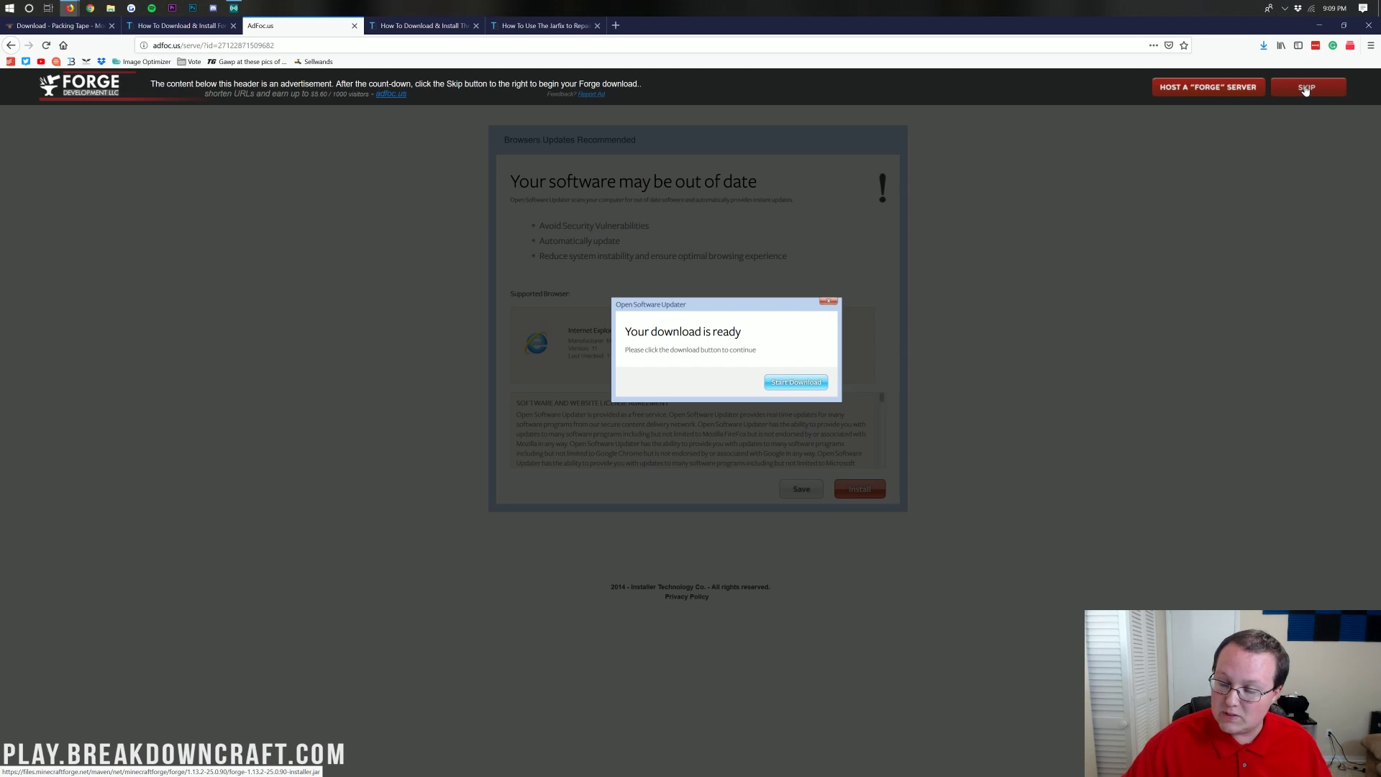
left_click(1305, 87)
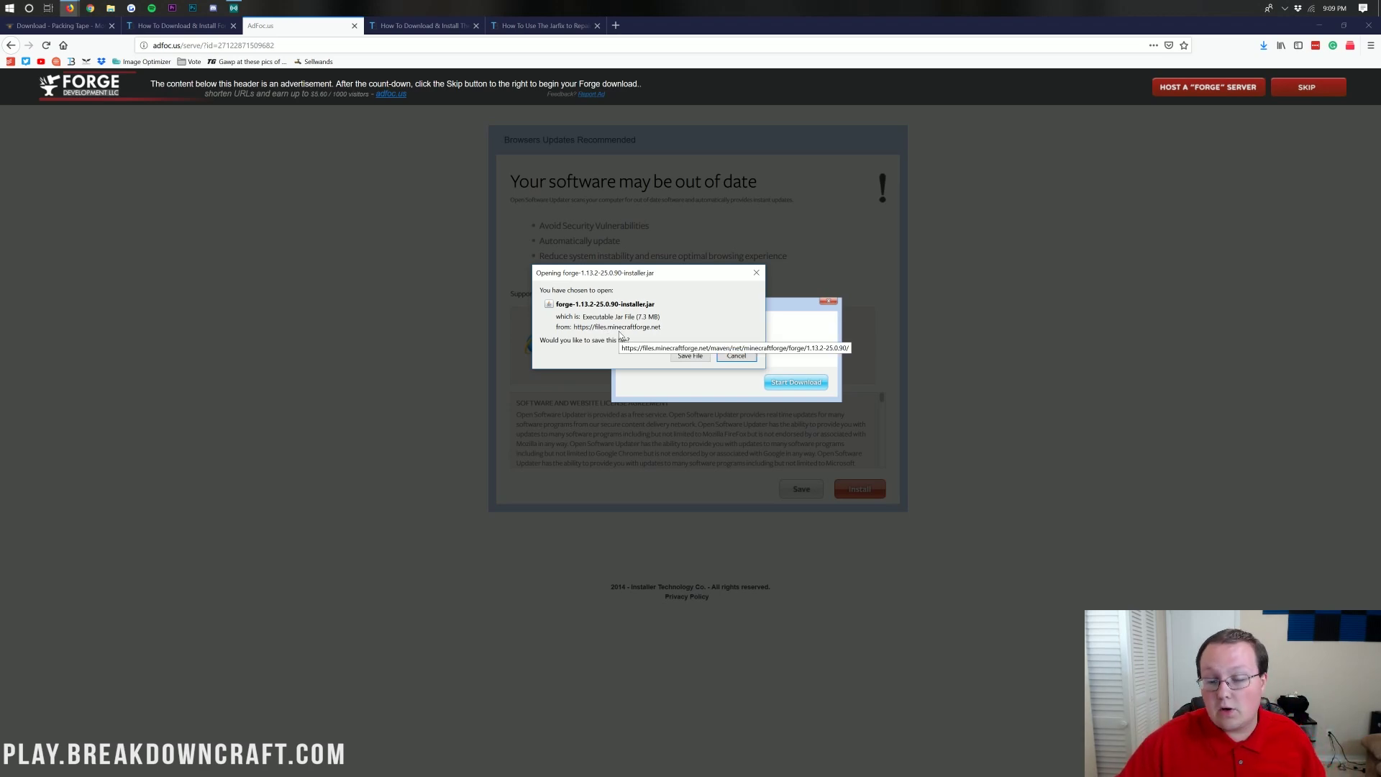
left_click(689, 356)
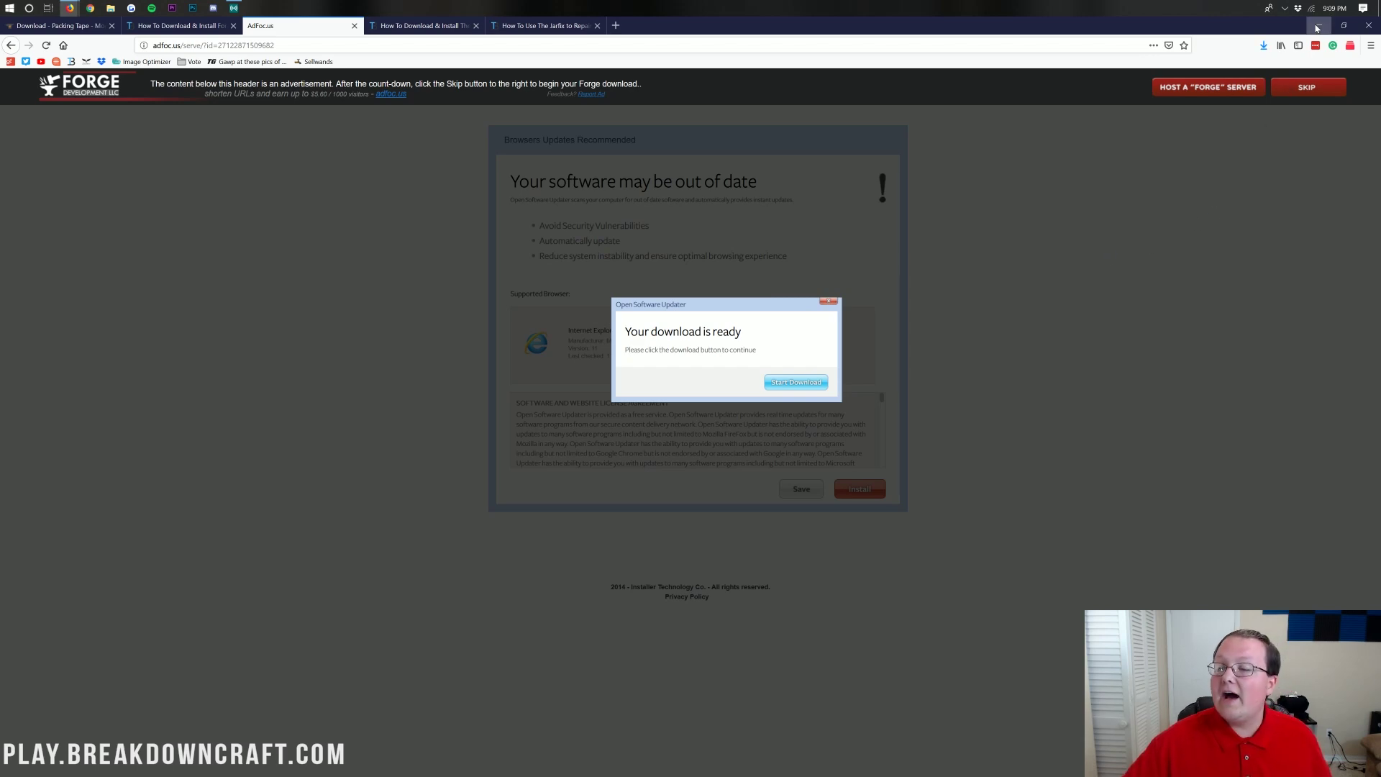
- Minimize the browser and arrange the downloaded Packing Tape and Forge files side by side on the desktop
left_click(1317, 26)
left_click_drag(121, 270, 560, 135)
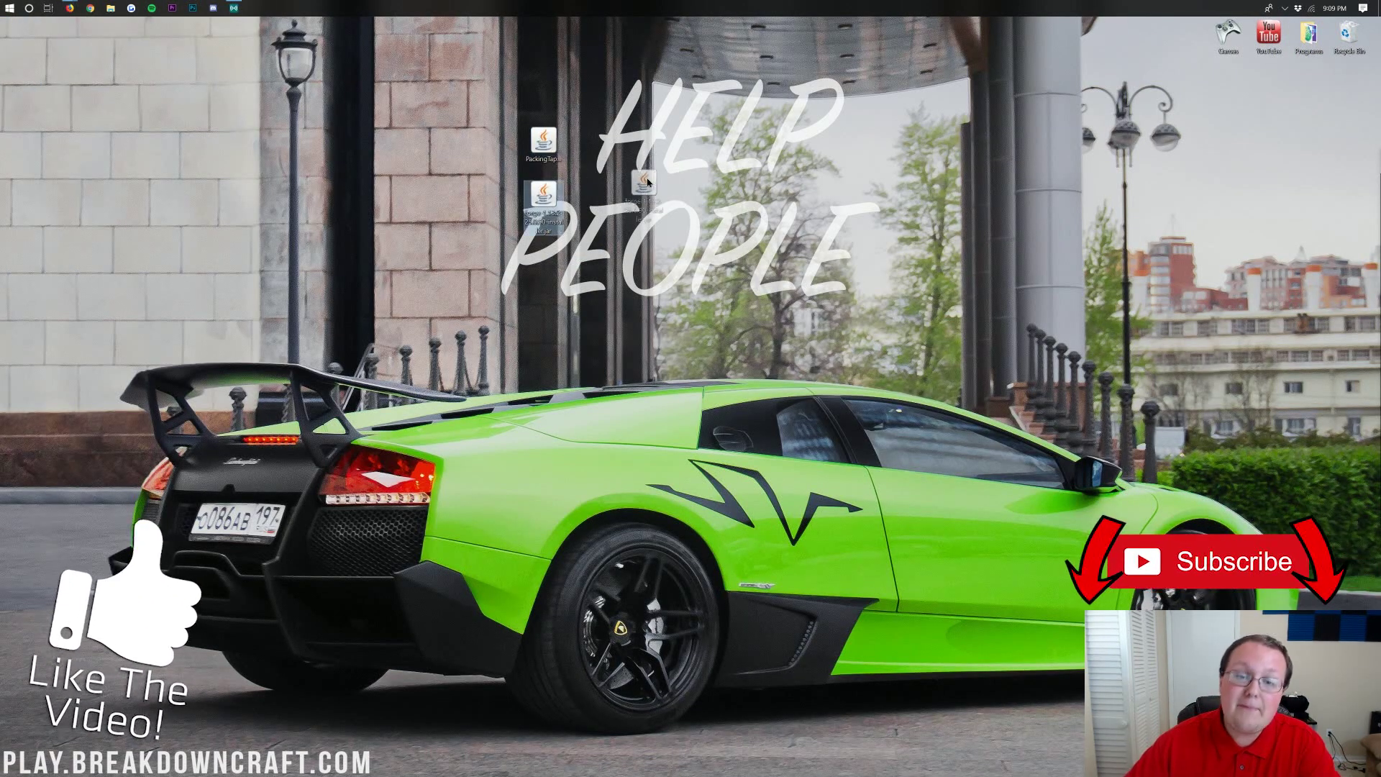
left_click_drag(543, 193, 664, 142)
left_click(740, 309)
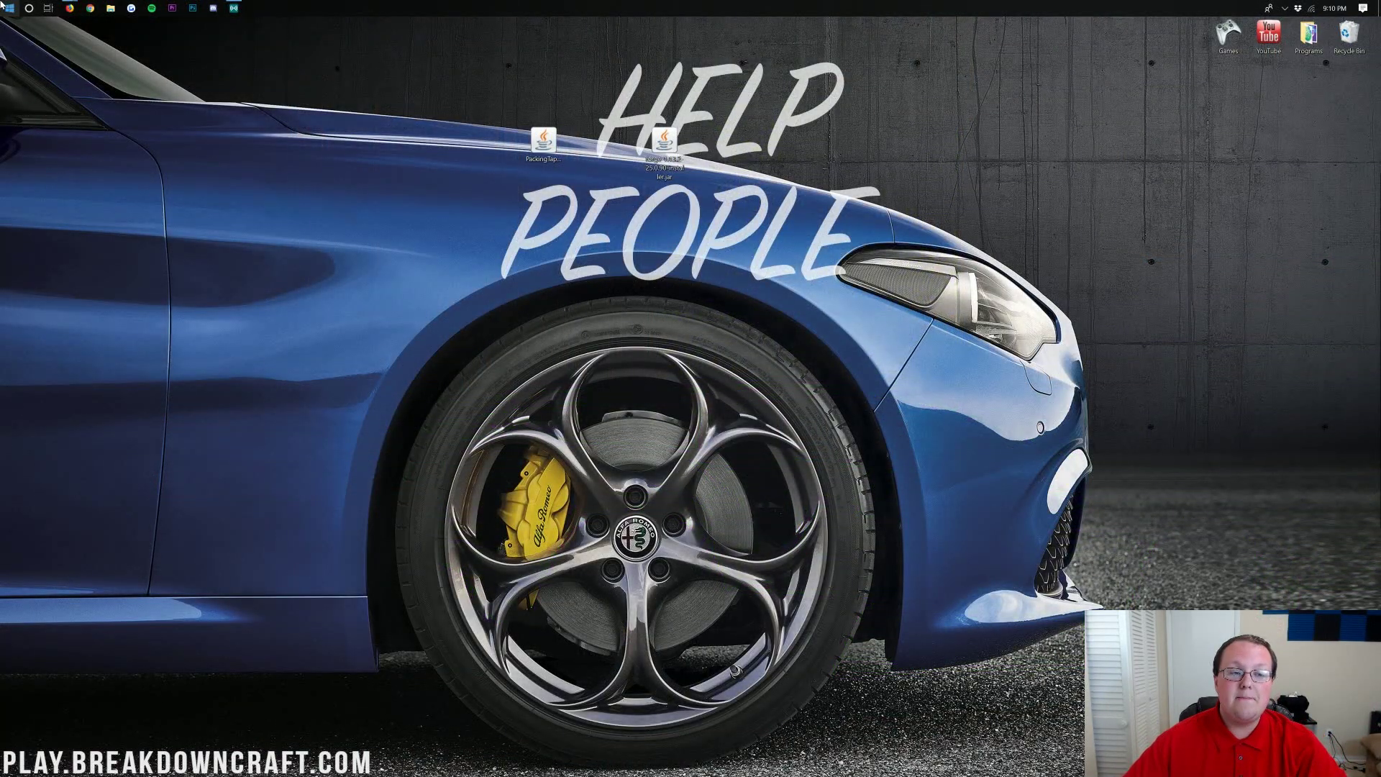
- Search Windows for "downloads", open the Downloads folder to show where downloaded files may be, and close it
left_click(6, 7)
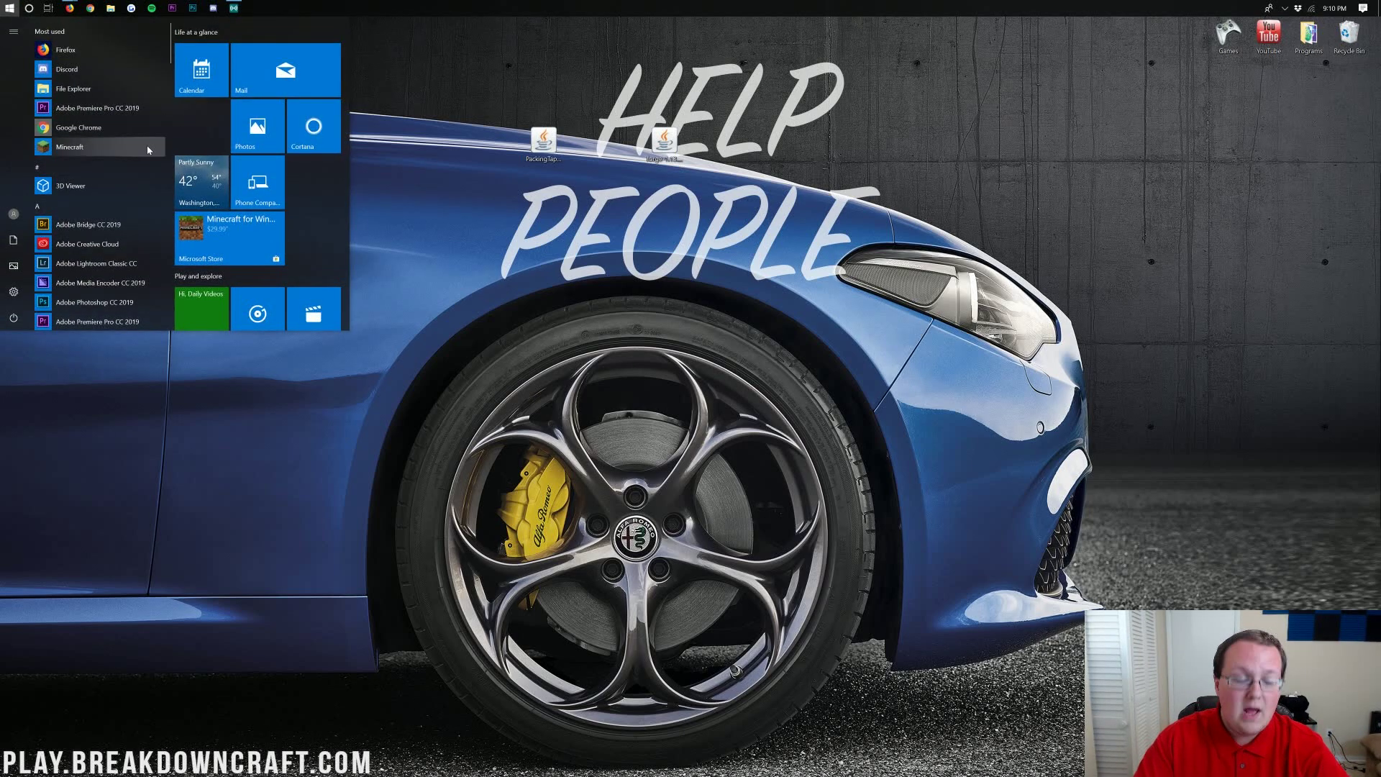
type("downloads")
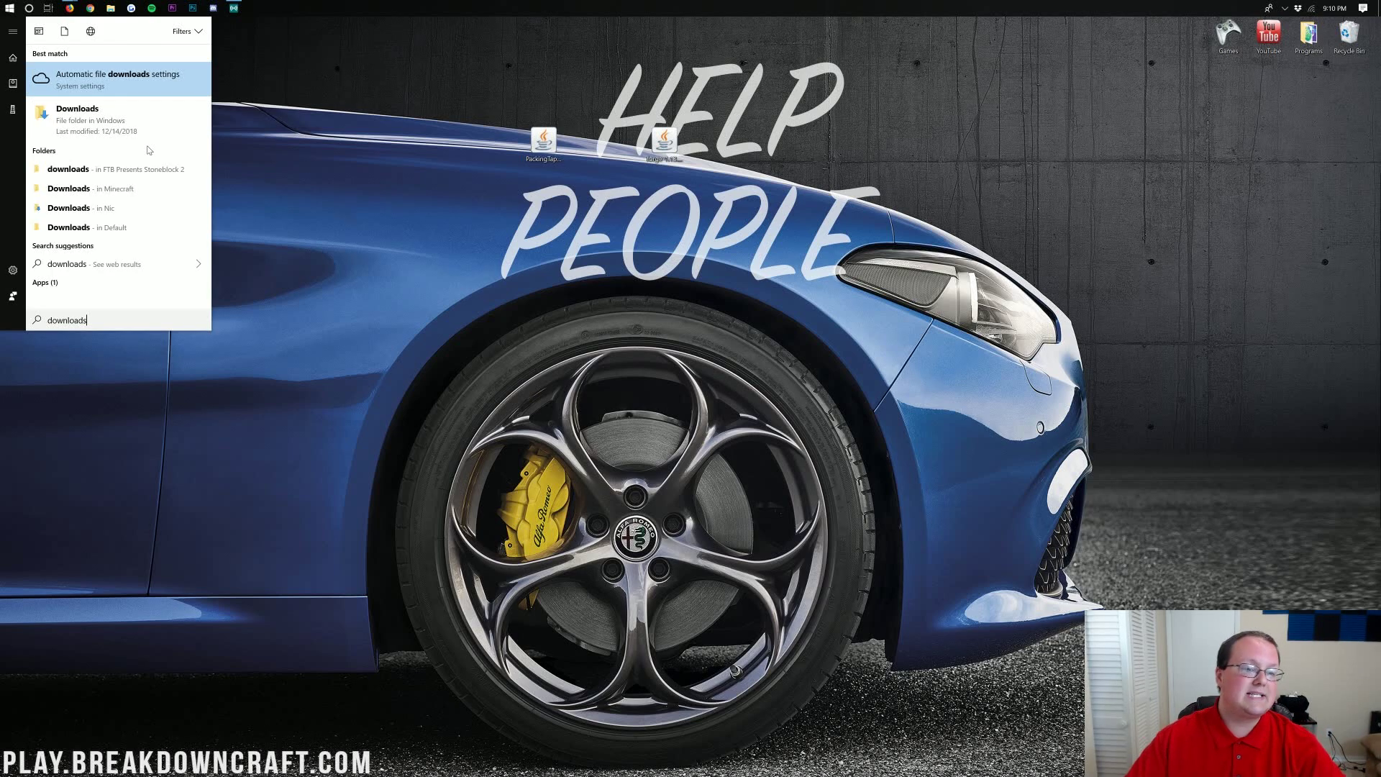
left_click(85, 126)
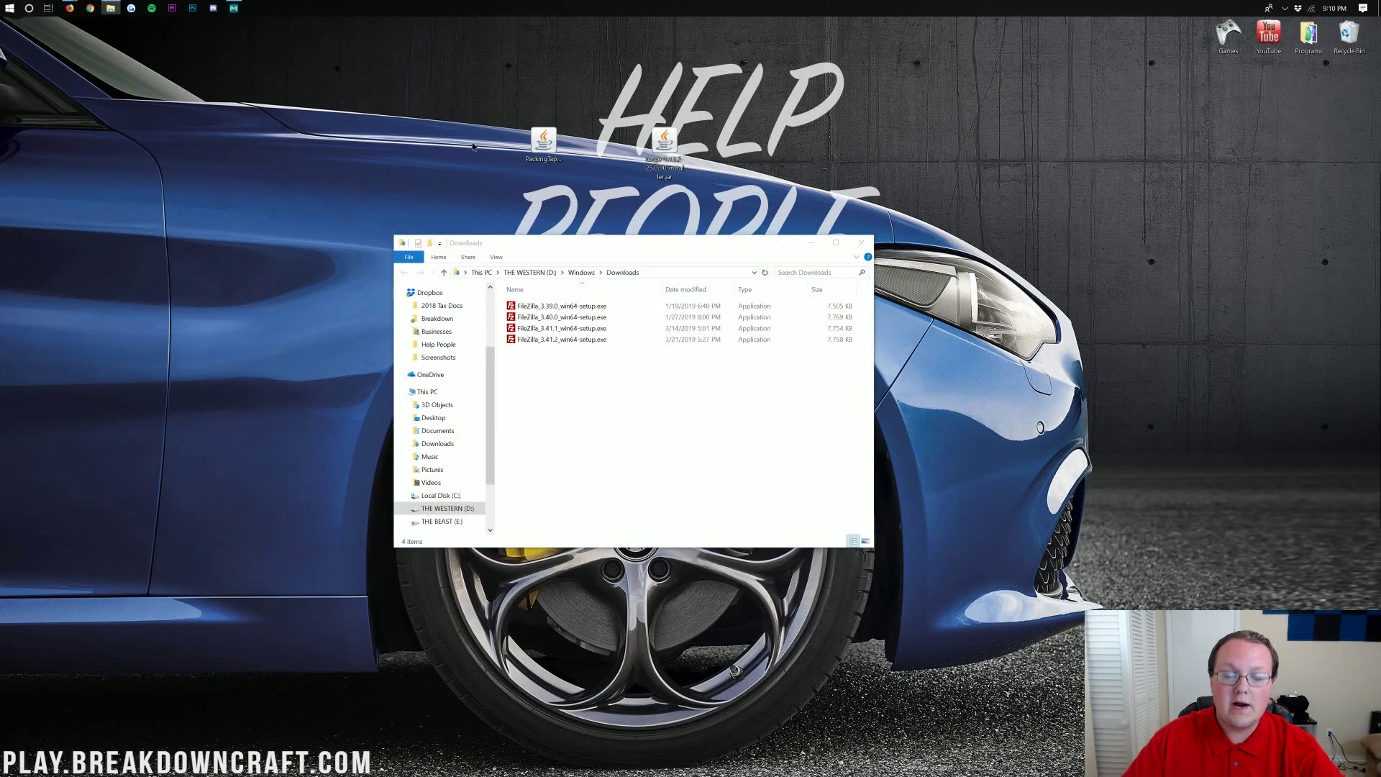
left_click_drag(664, 144, 648, 529)
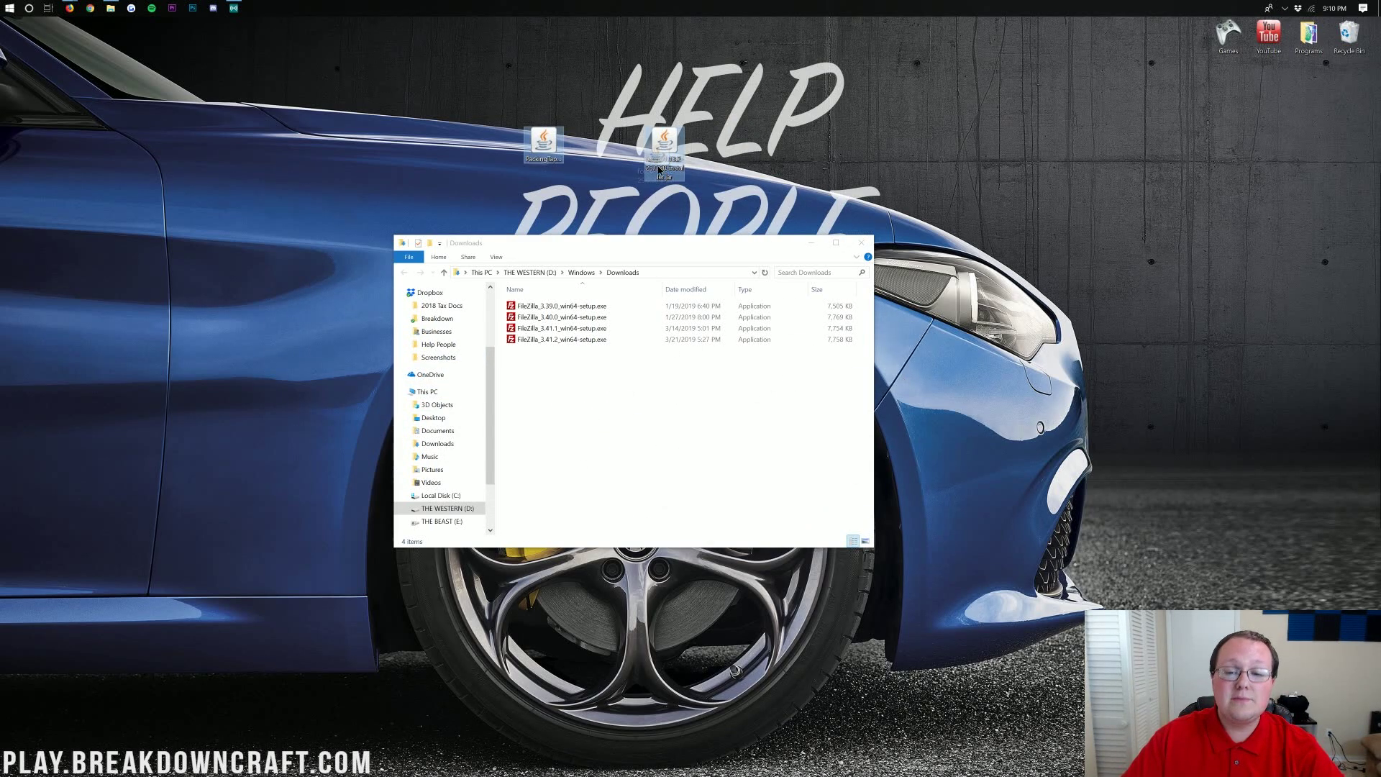
left_click(867, 245)
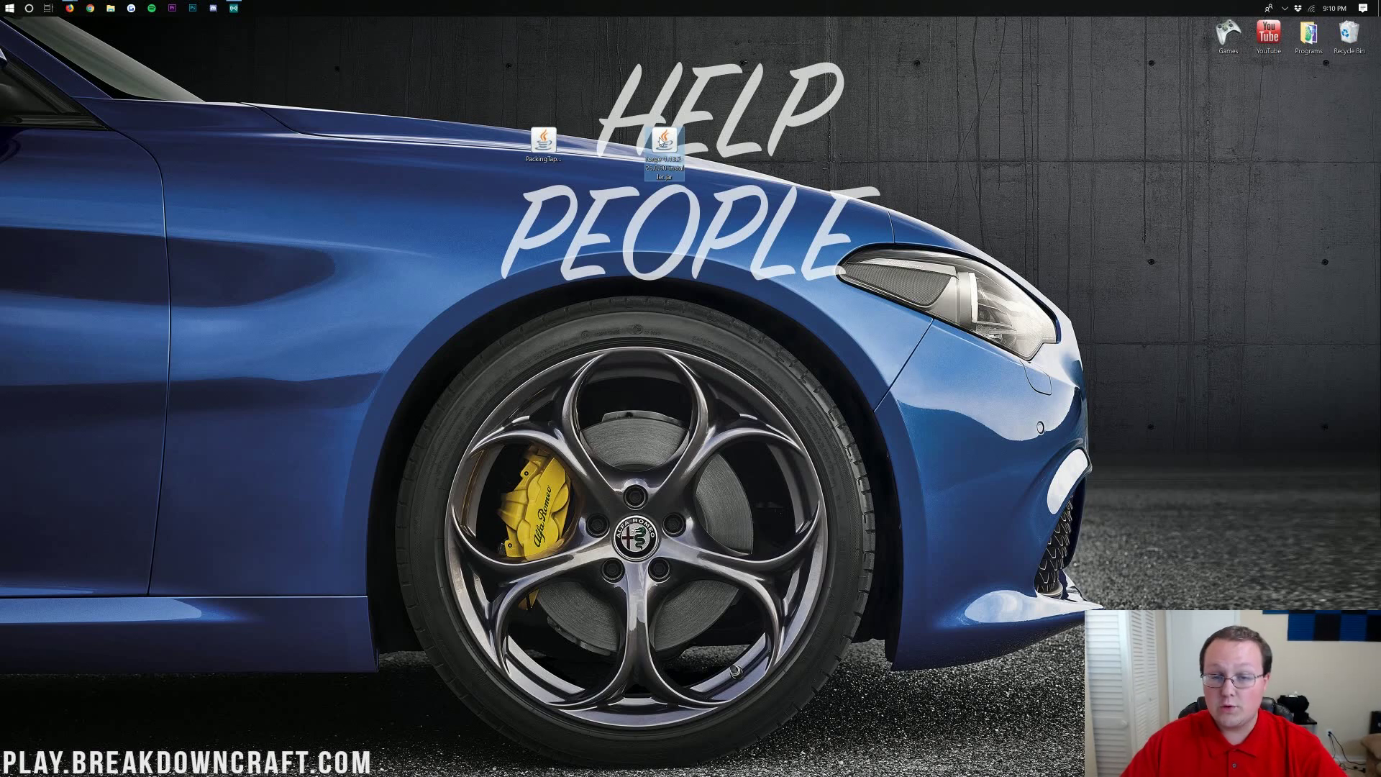
- Check whether Java(TM) Platform SE binary is offered for opening the Forge installer, and dismiss the app choice
right_click(661, 142)
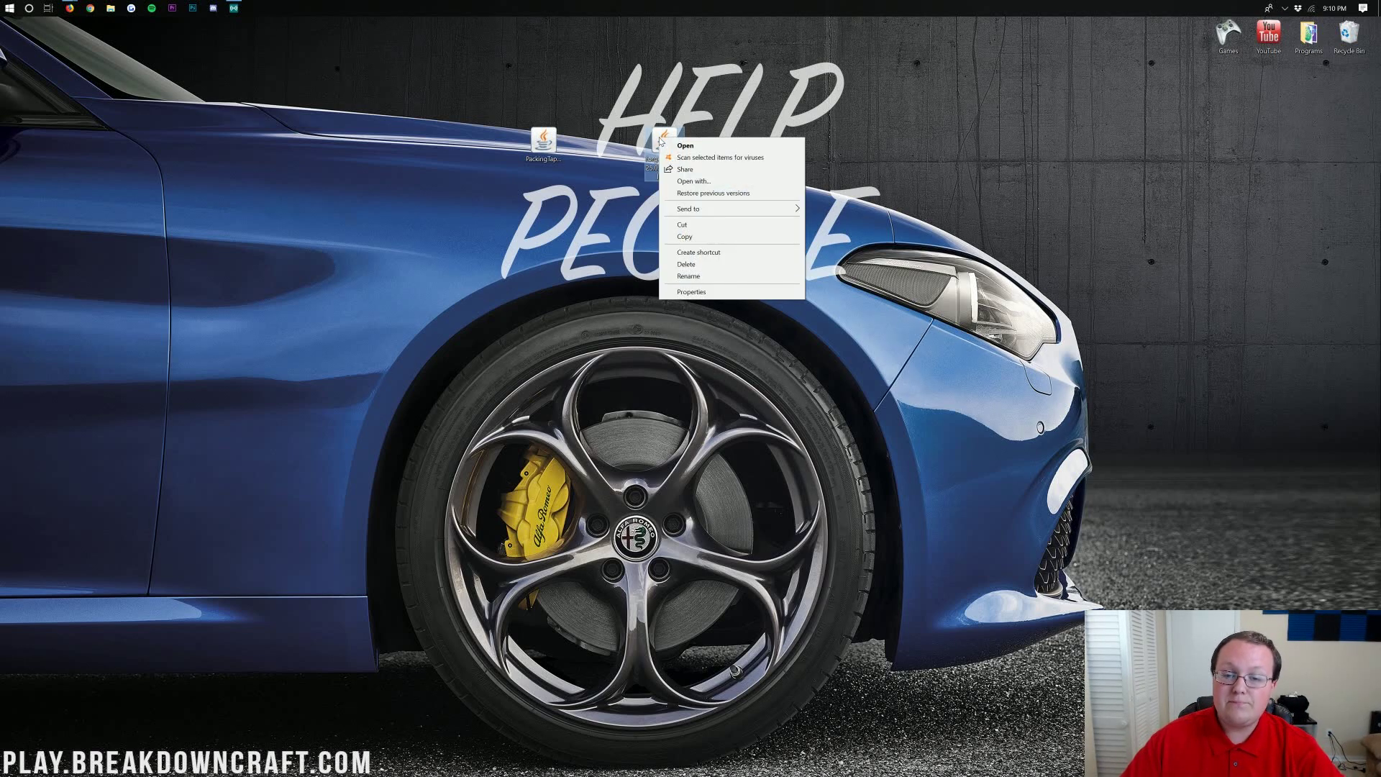
left_click(693, 181)
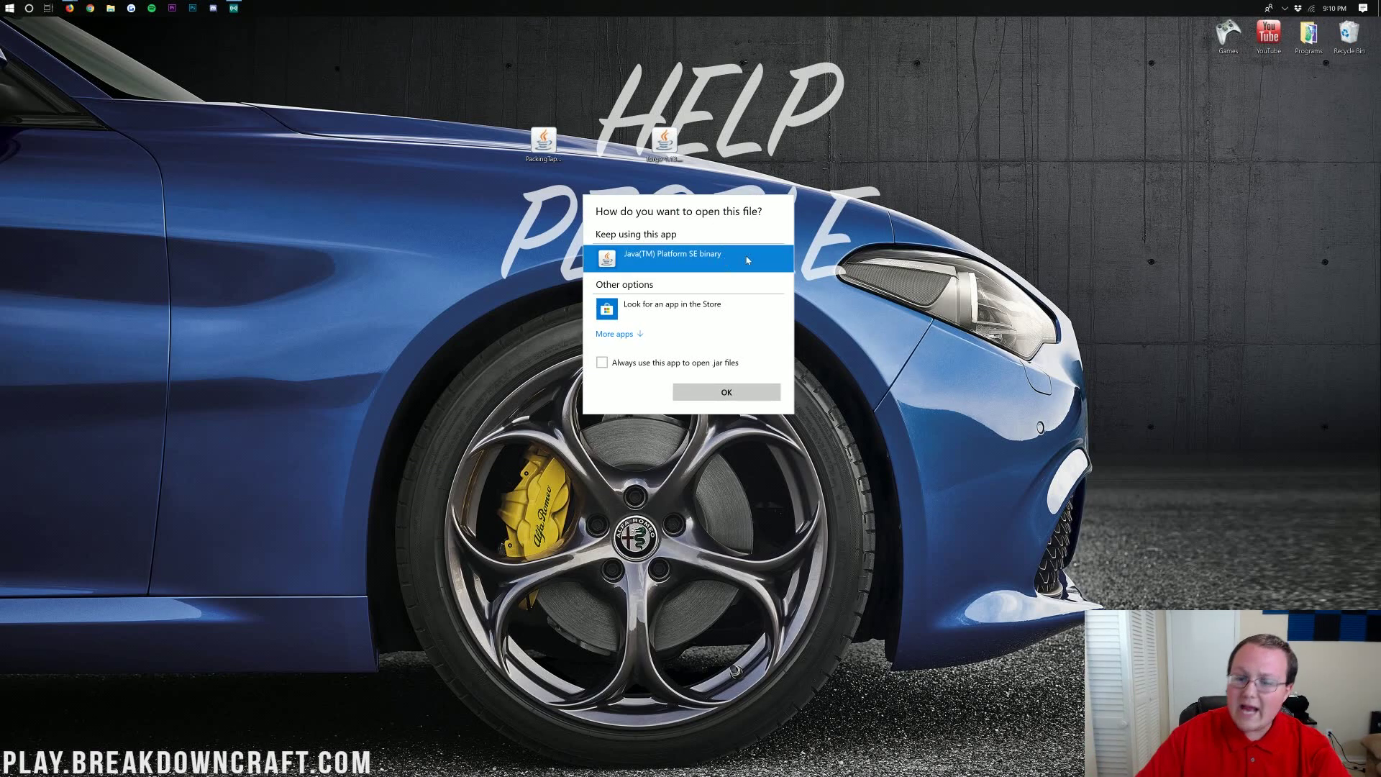
left_click(771, 489)
- Return to Firefox and open the guide on downloading and installing the Java SE Development Kit
mouse_move(69, 7)
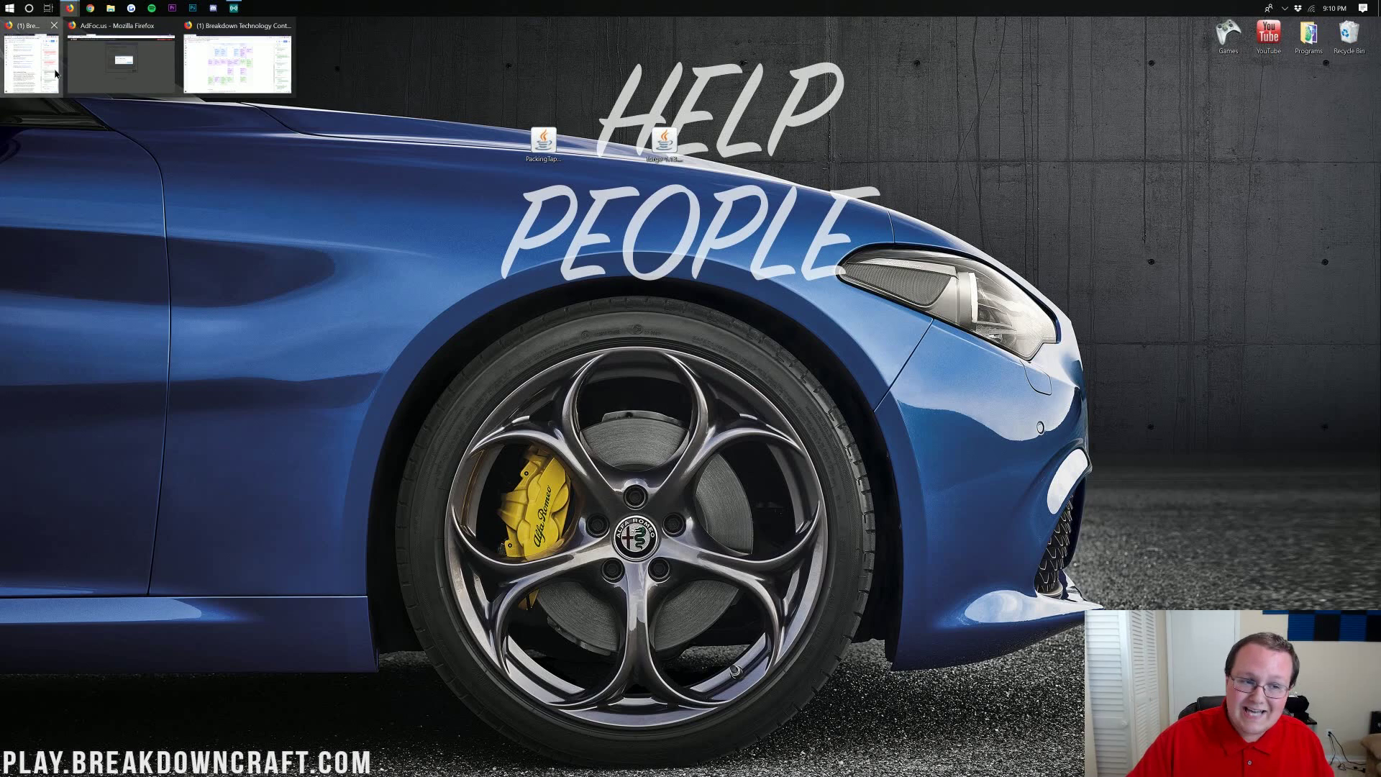
left_click(119, 65)
left_click(424, 25)
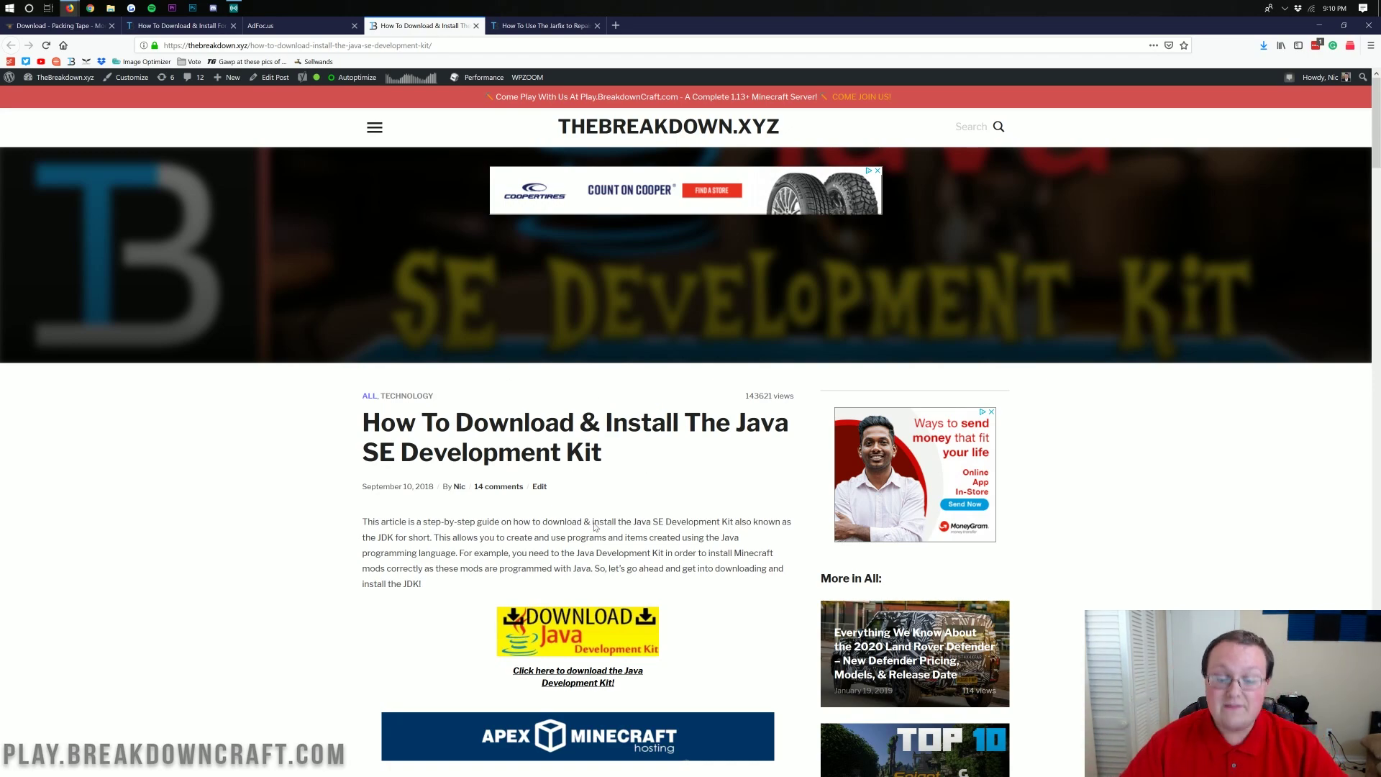
- Skim the Java SE Development Kit guide, including Step 1 on finding the version of Java needed
scroll(569, 557, "down", 10)
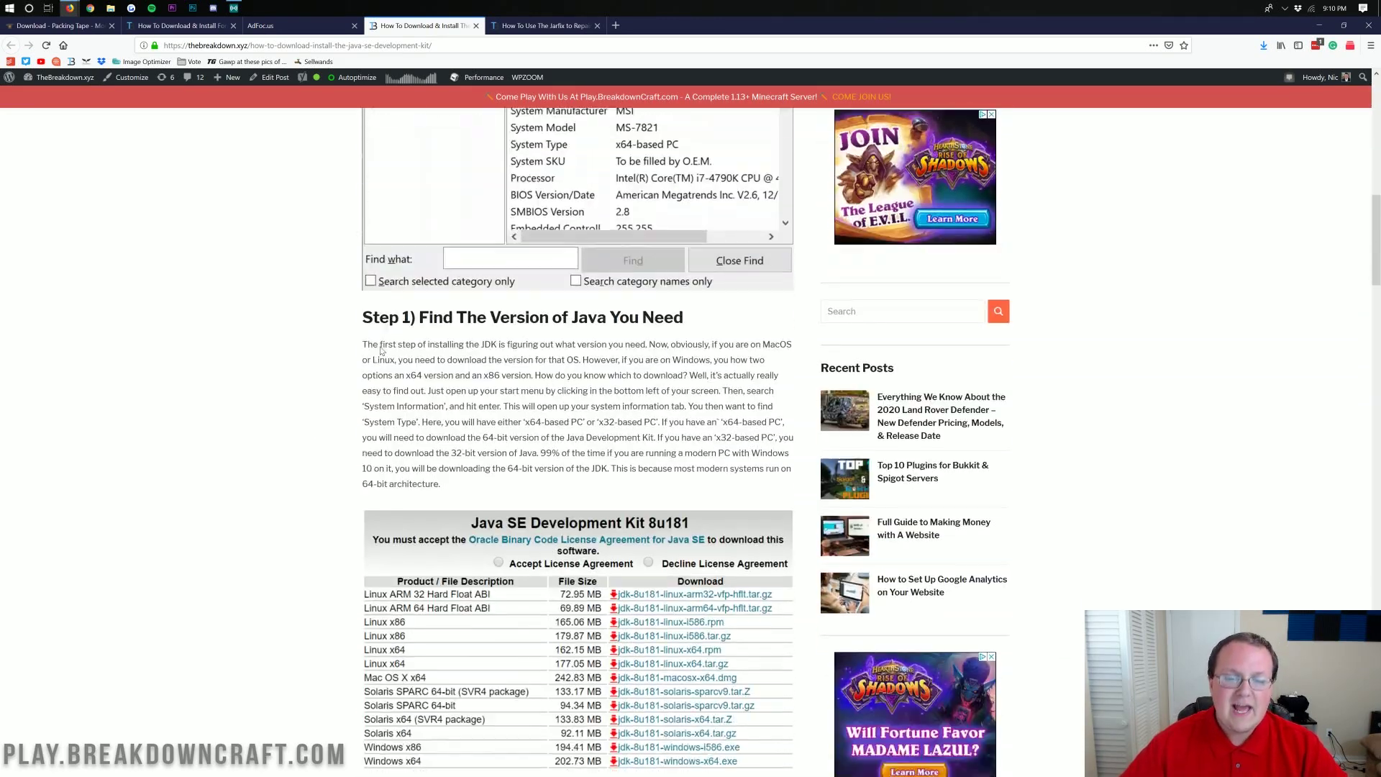
scroll(382, 351, "down", 8)
scroll(382, 352, "up", 10)
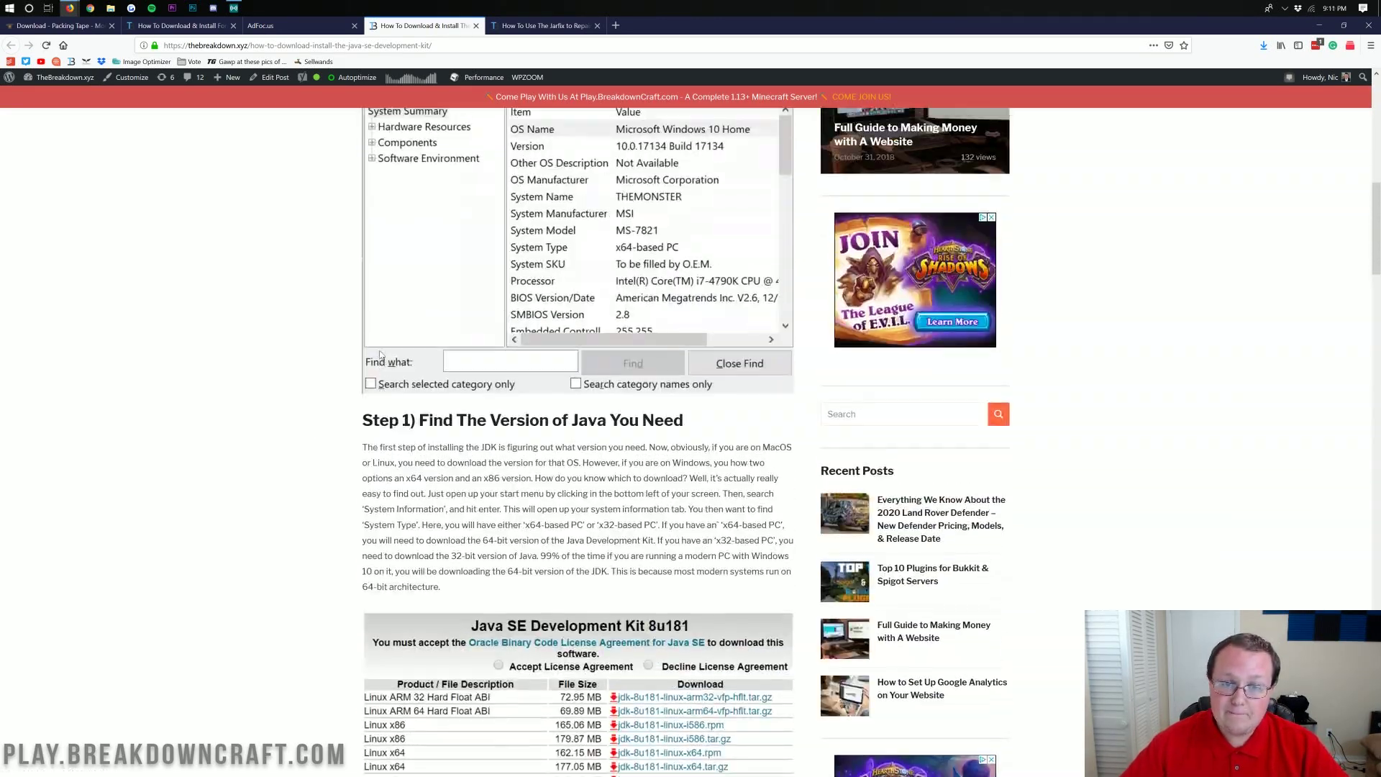
scroll(381, 353, "up", 10)
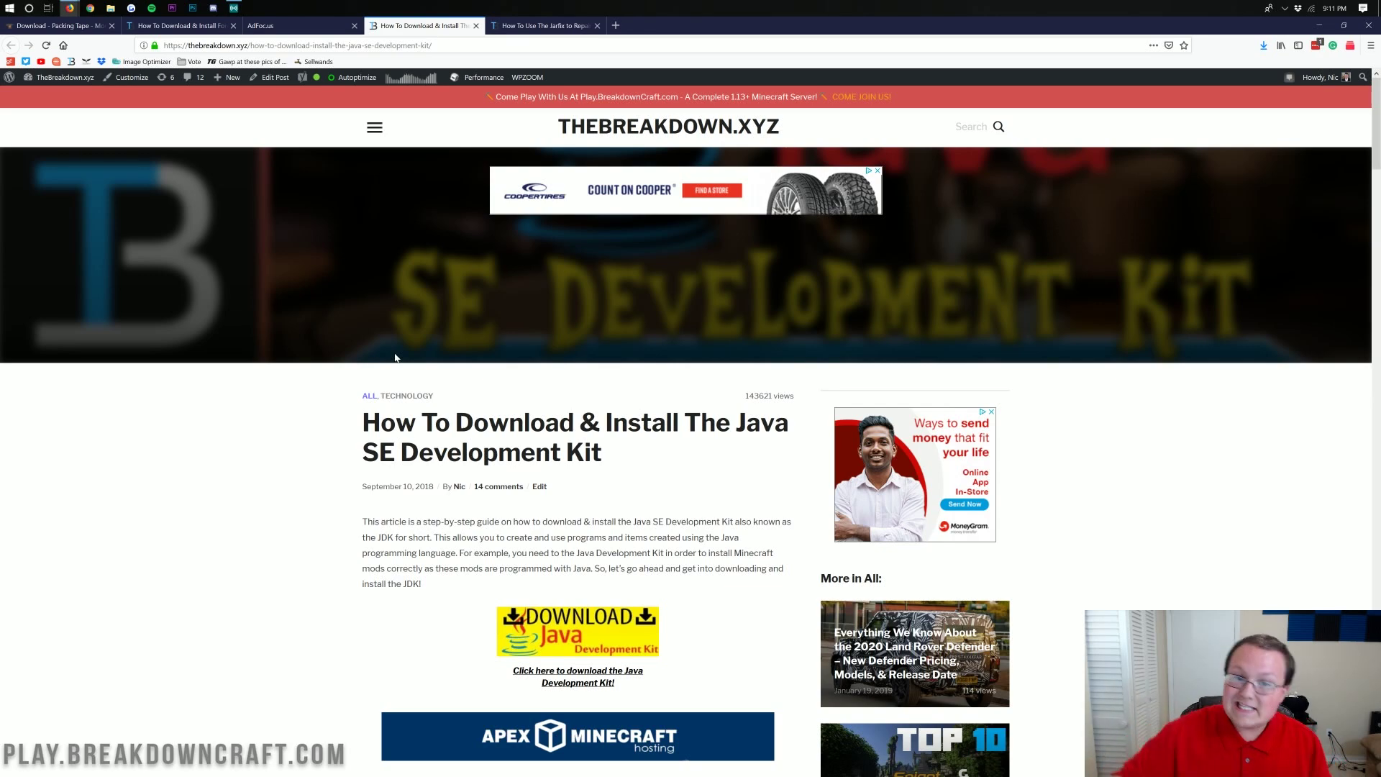
- Open the guide on using the Jarfix to repair .jar files and skim it from the download link to Step 1
left_click(545, 25)
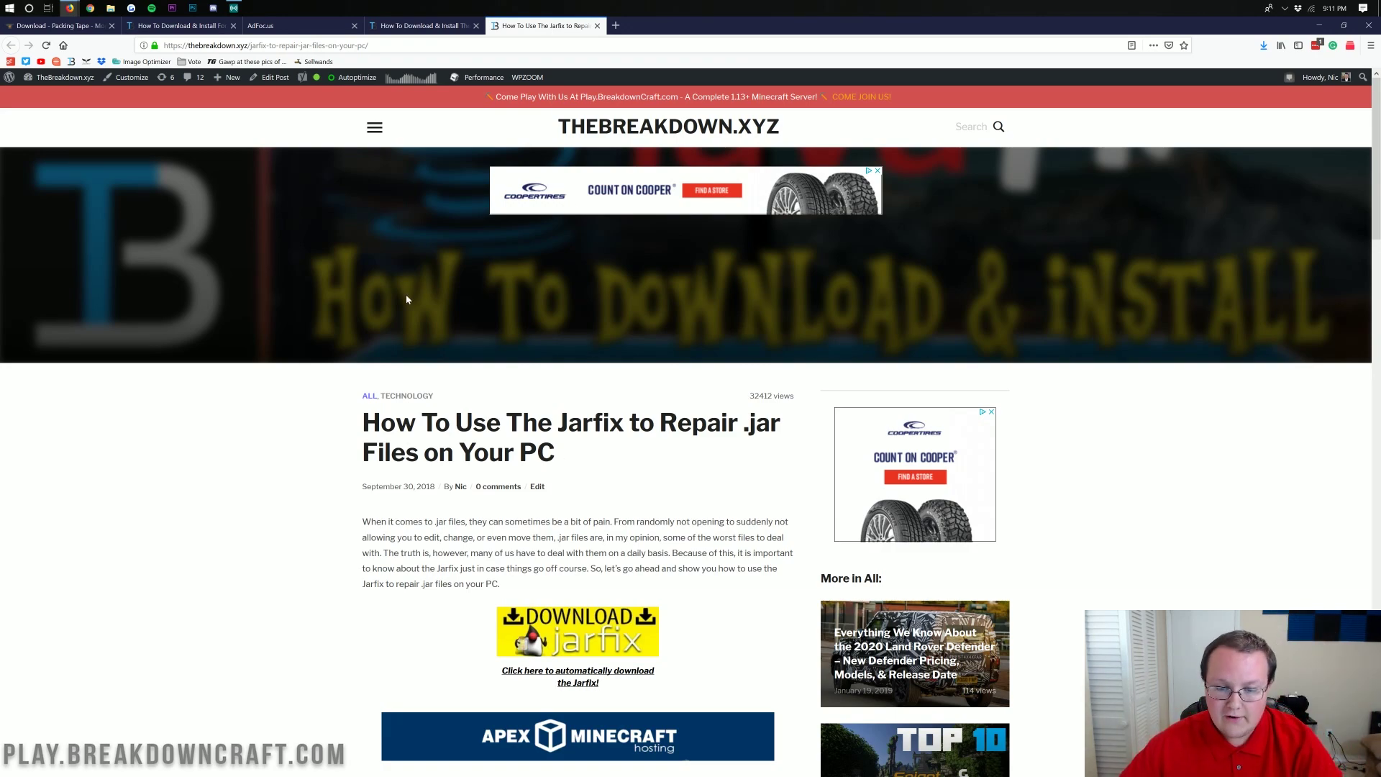
scroll(542, 478, "down", 20)
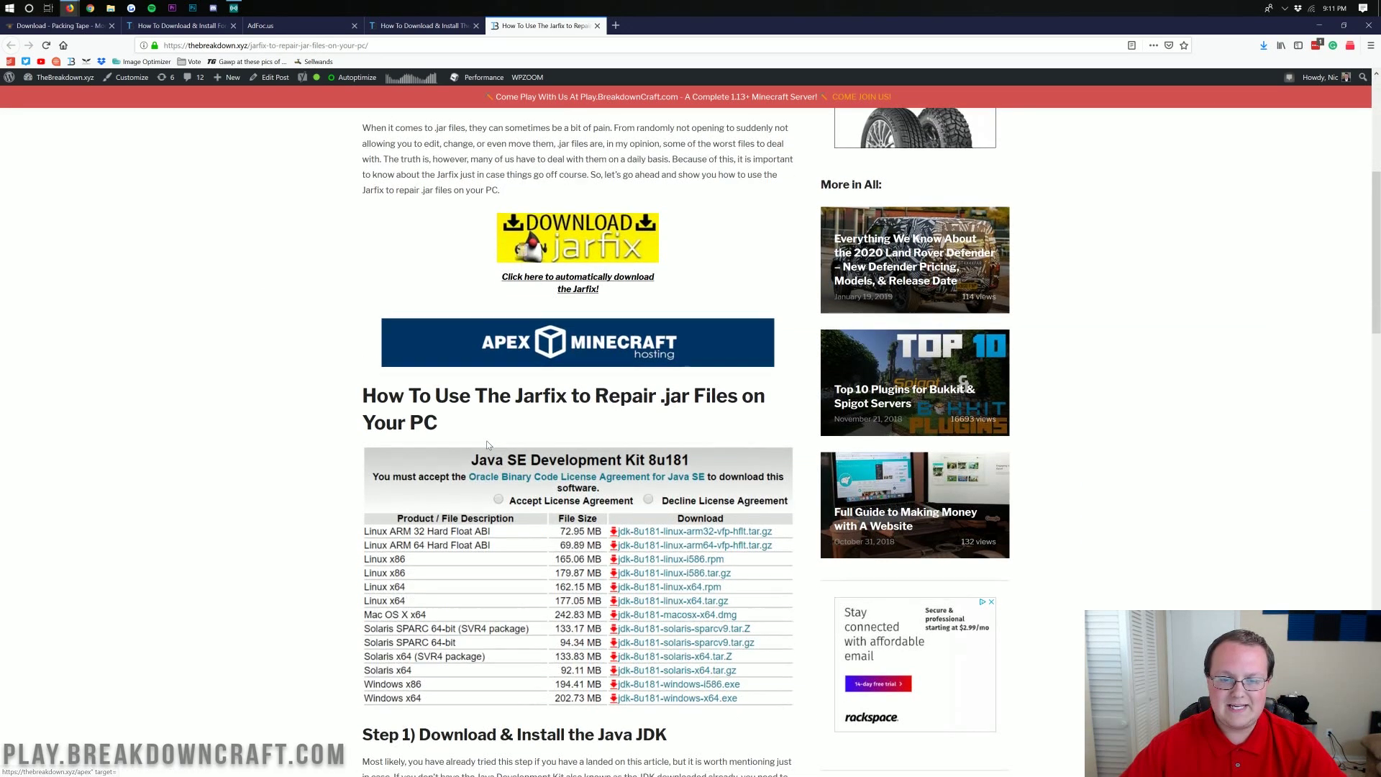
scroll(491, 438, "up", 20)
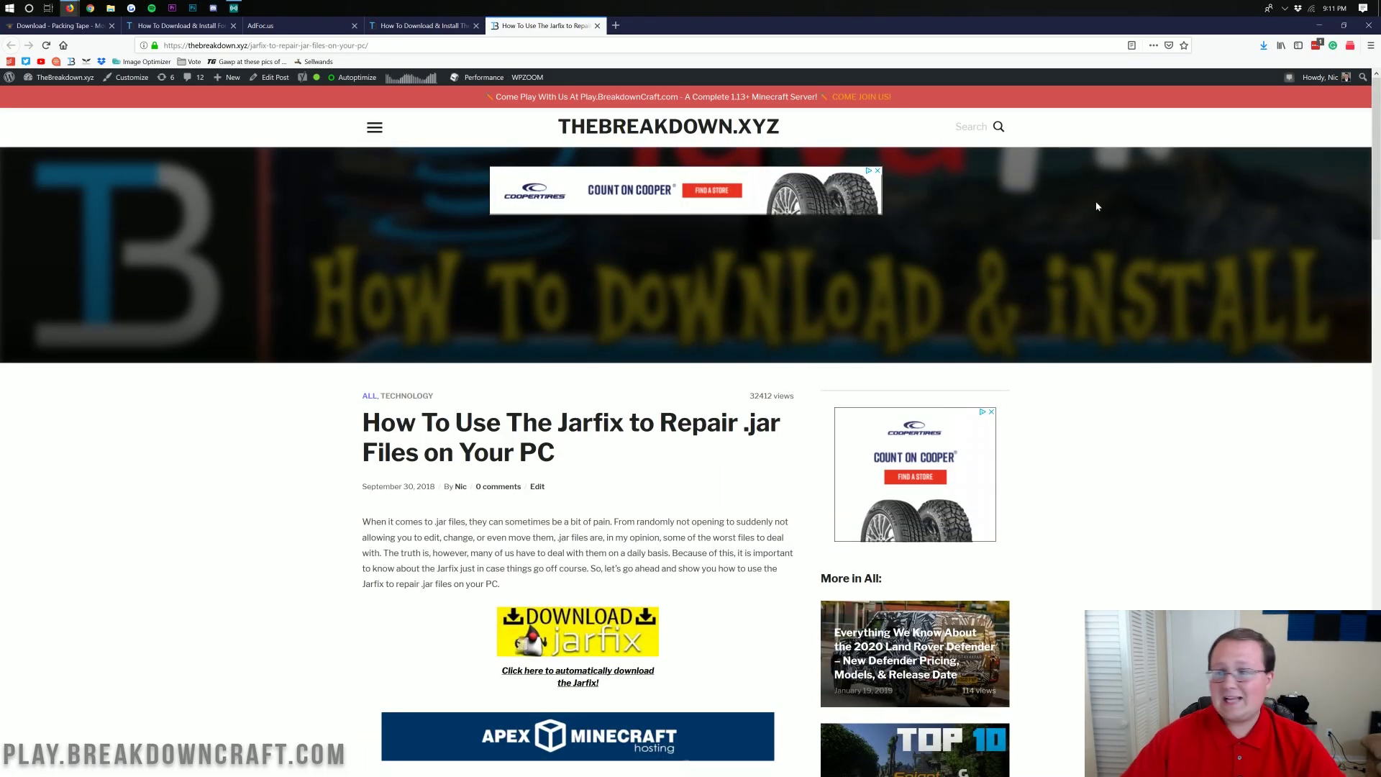
- Return to the desktop and open the Forge installer file with Java(TM) Platform SE binary
left_click(1319, 25)
right_click(662, 149)
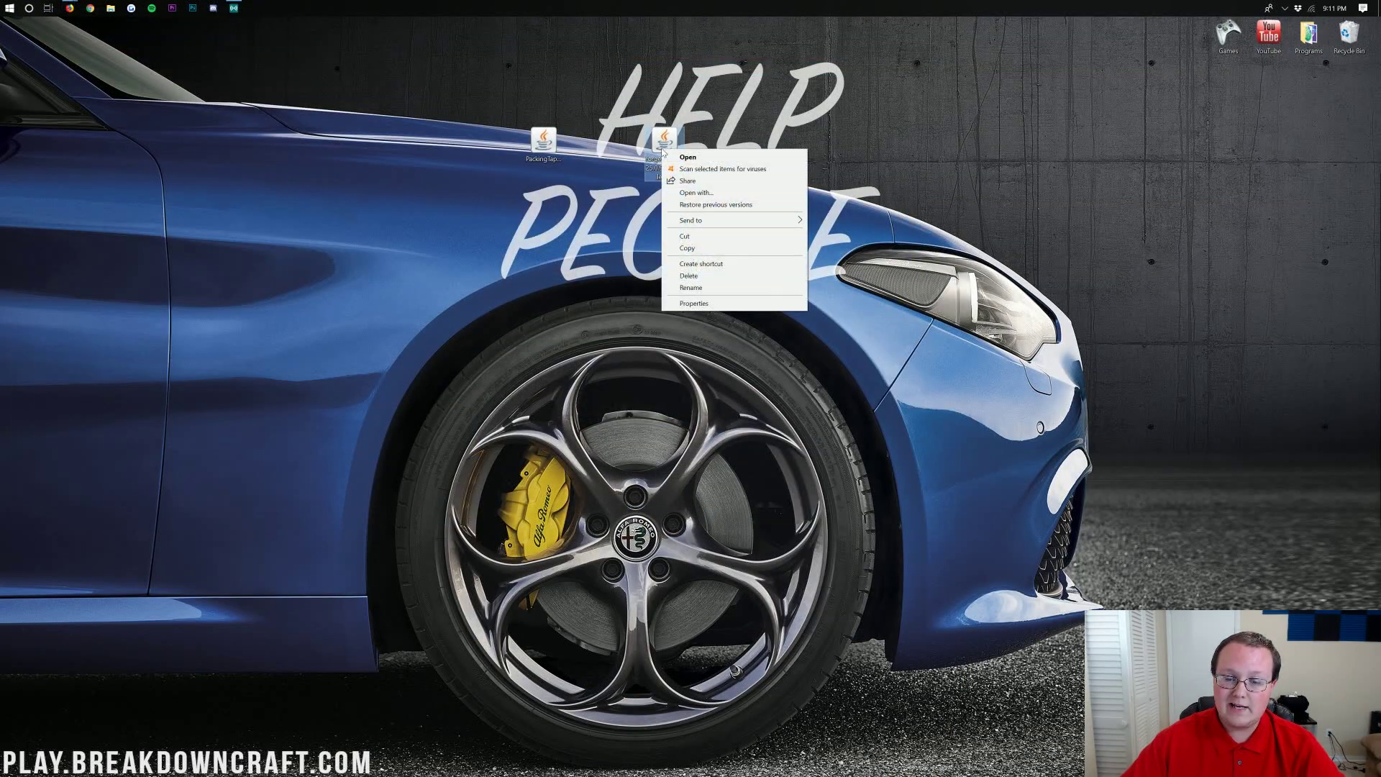
left_click(695, 194)
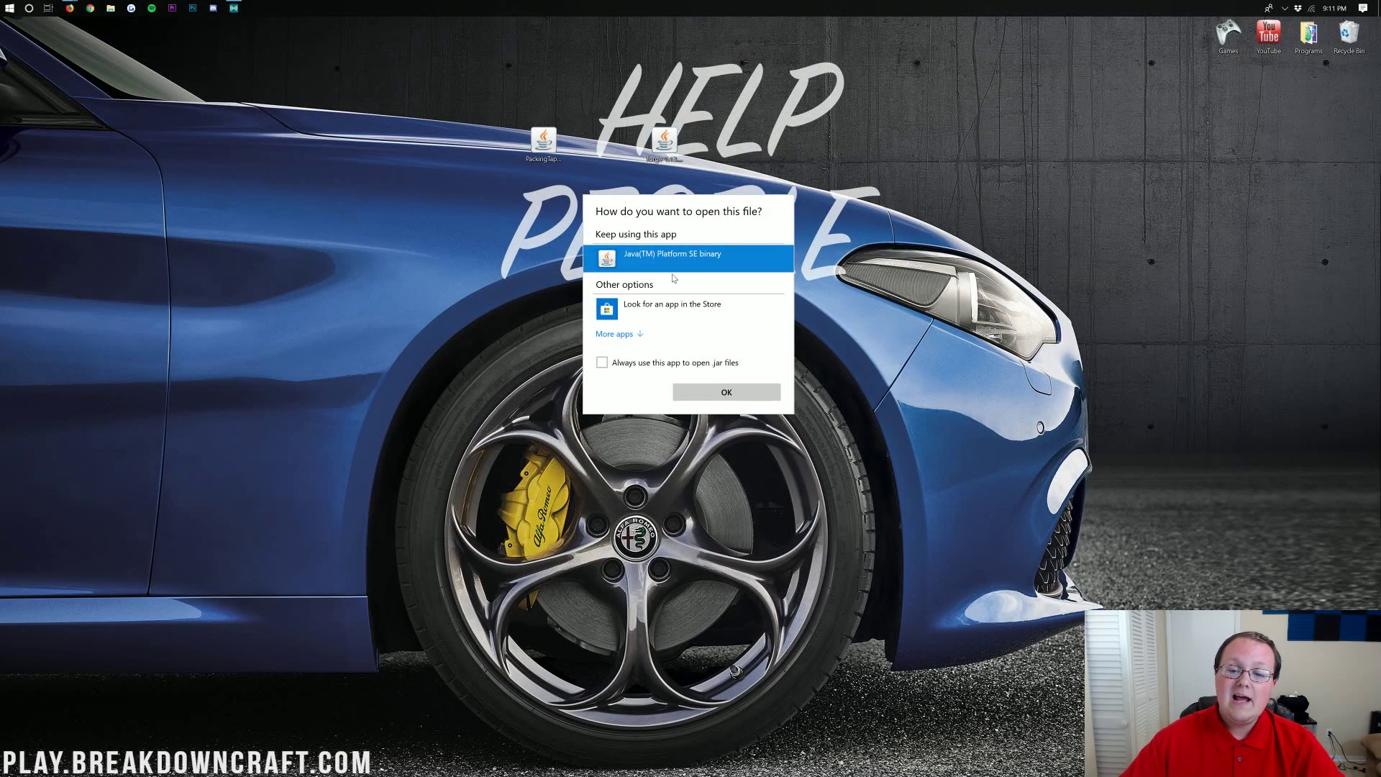
left_click(727, 395)
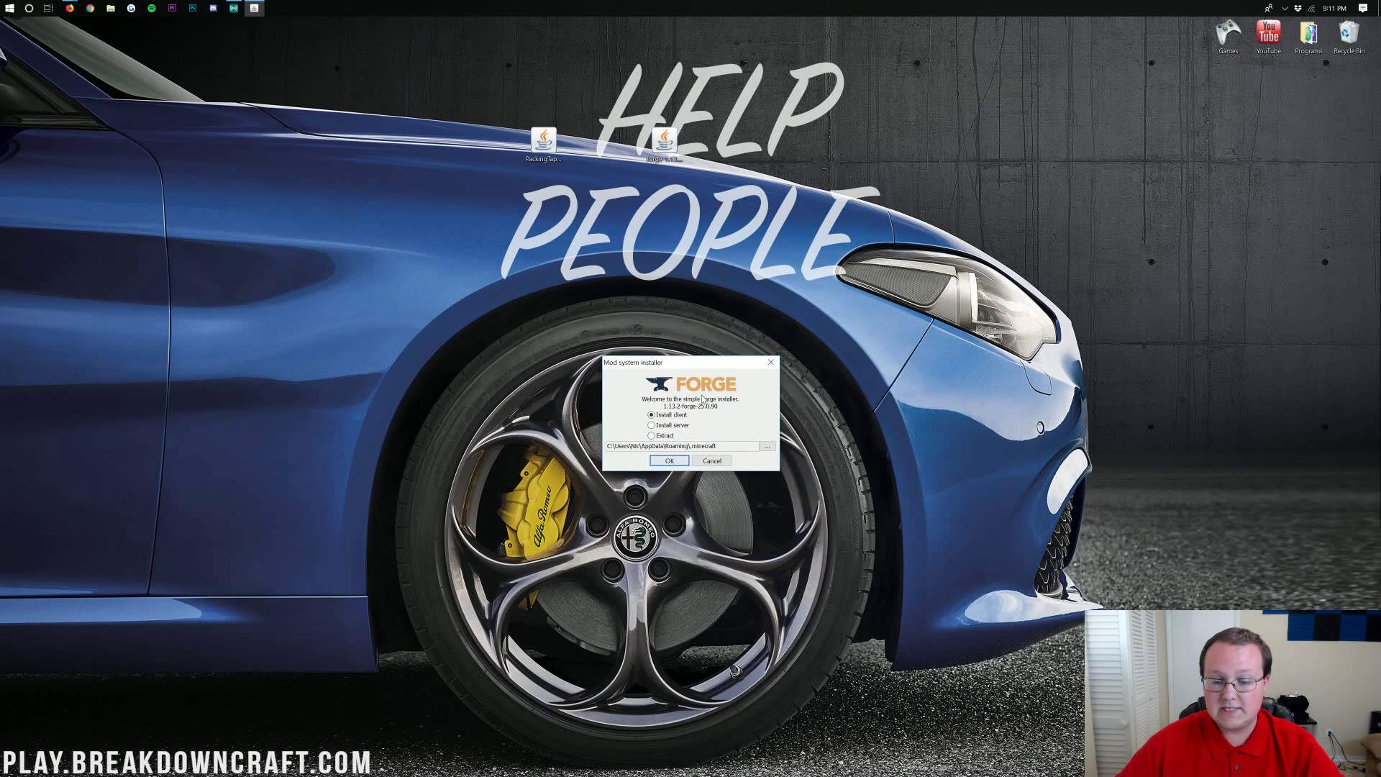
- Install the Forge client into the default .minecraft folder and move the PackingTape file farther from the Forge installer on the desktop
left_click(672, 417)
left_click(669, 460)
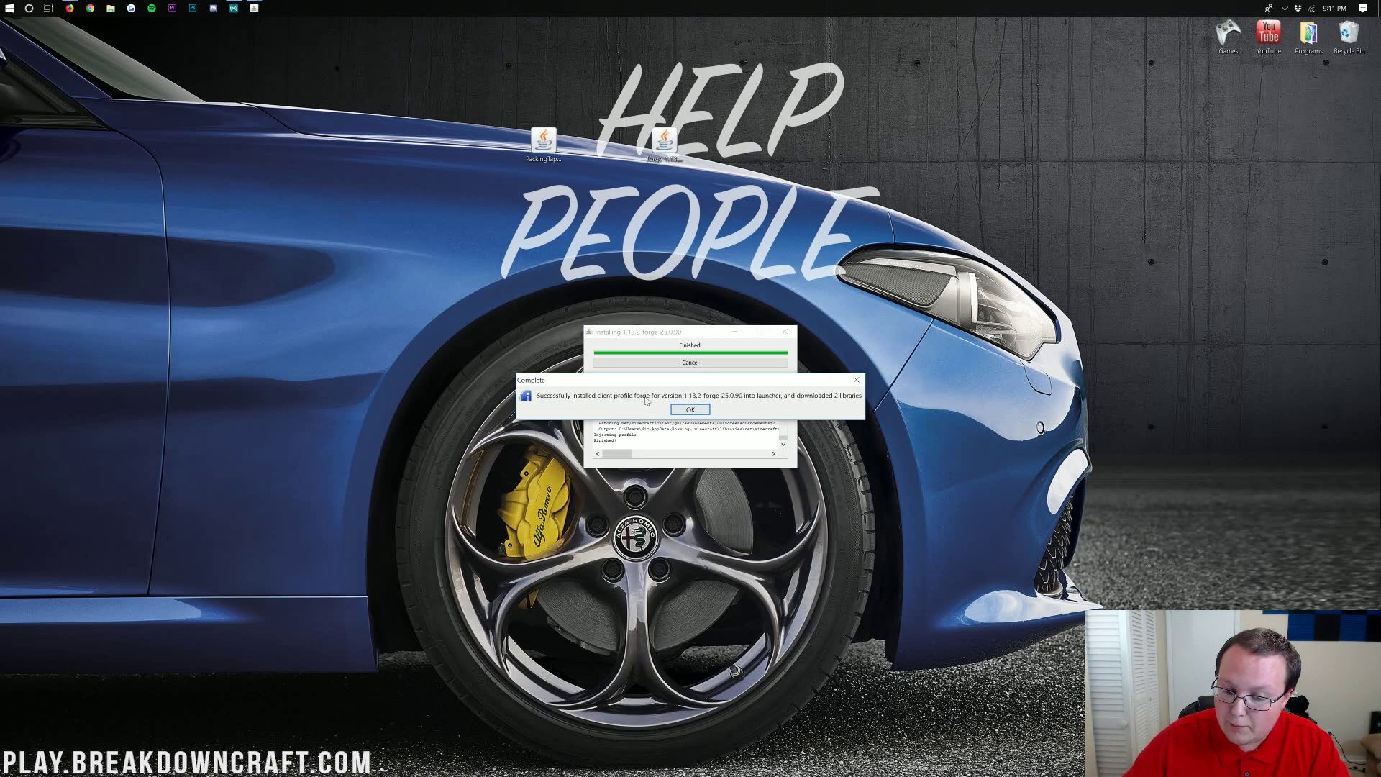
left_click(688, 410)
left_click_drag(554, 141, 523, 139)
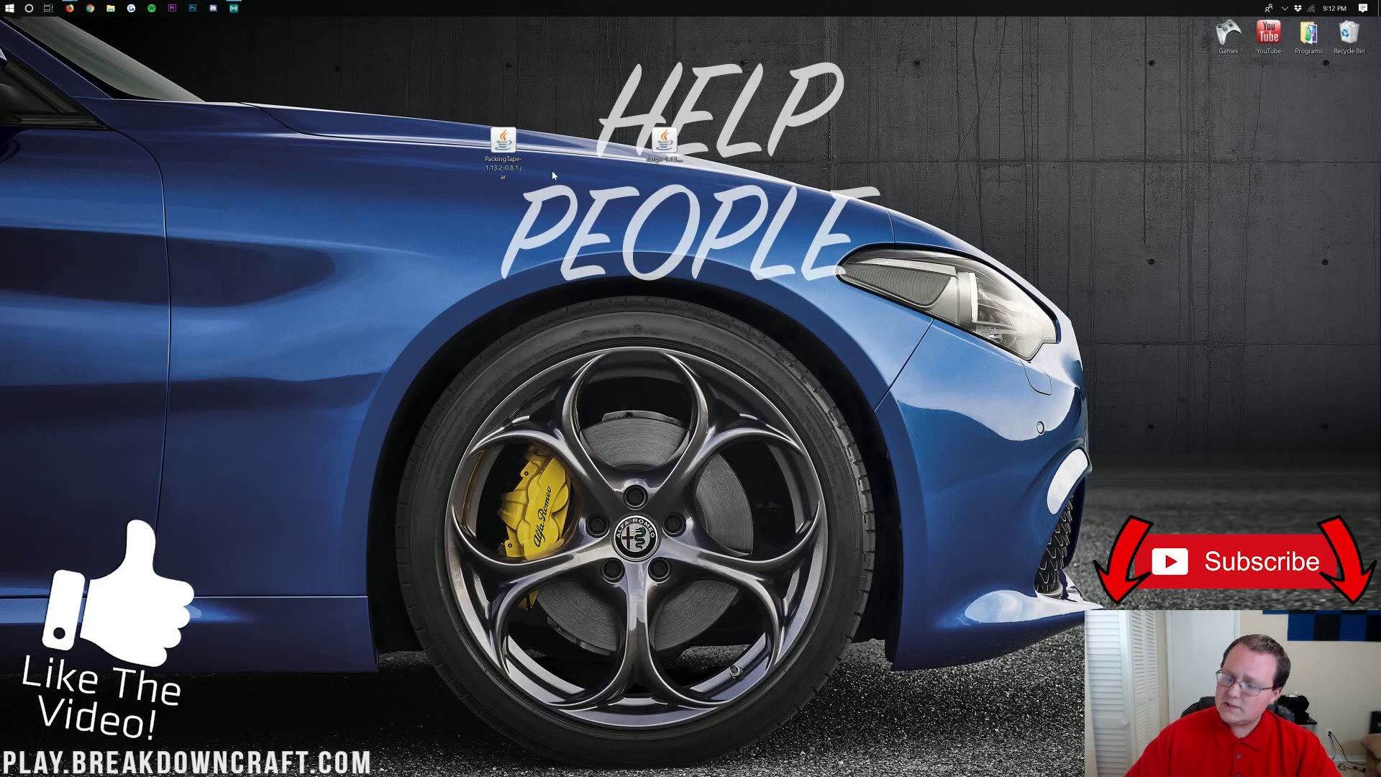
left_click(555, 189)
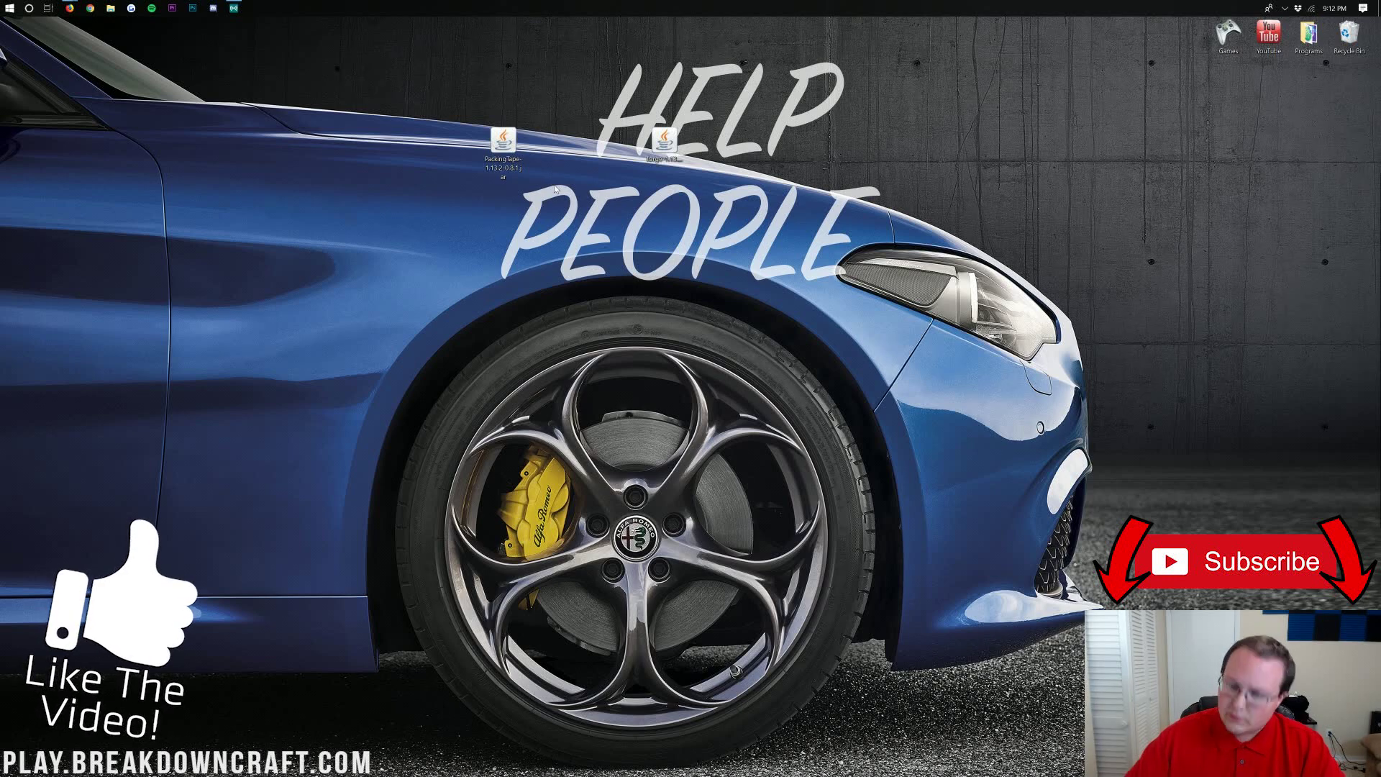
- Find the Windows Run app and use it to open the %appdata% folder
left_click(6, 8)
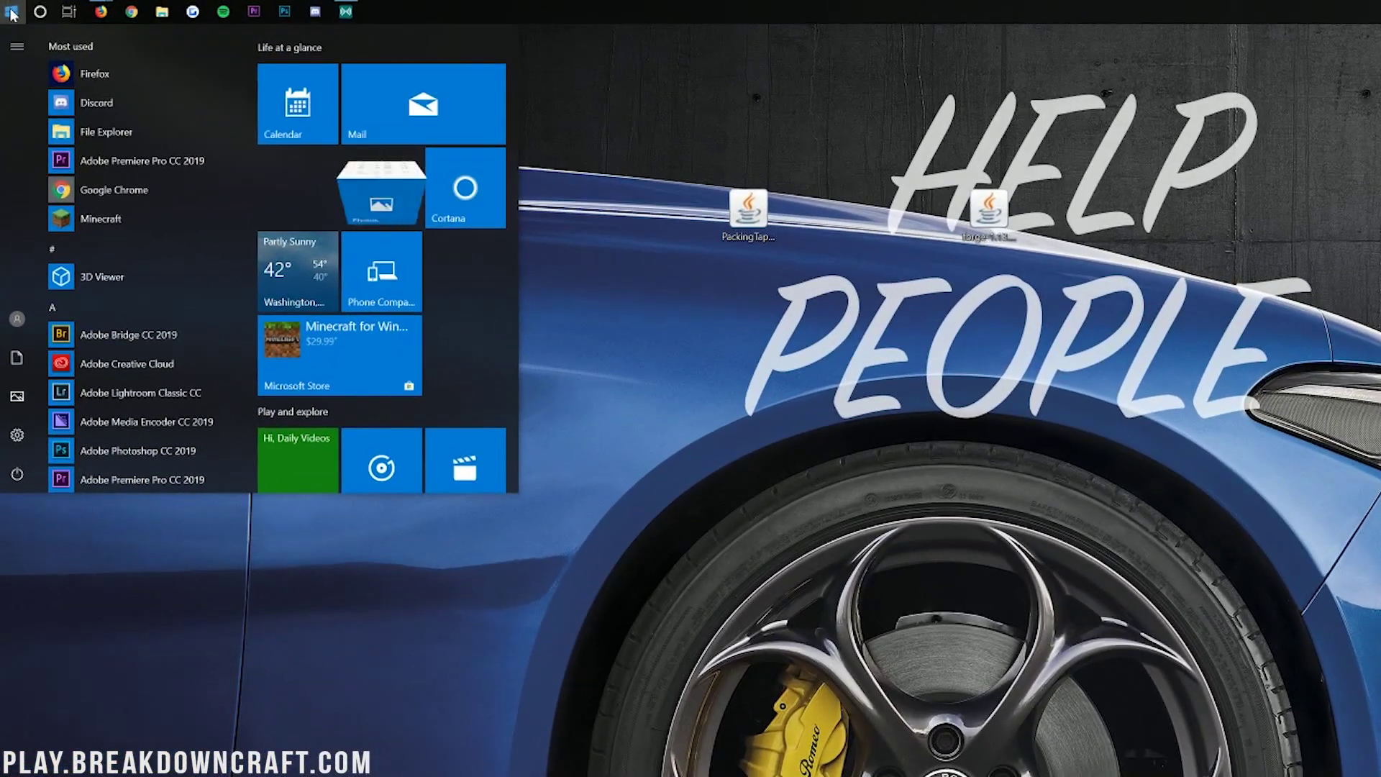
type("run")
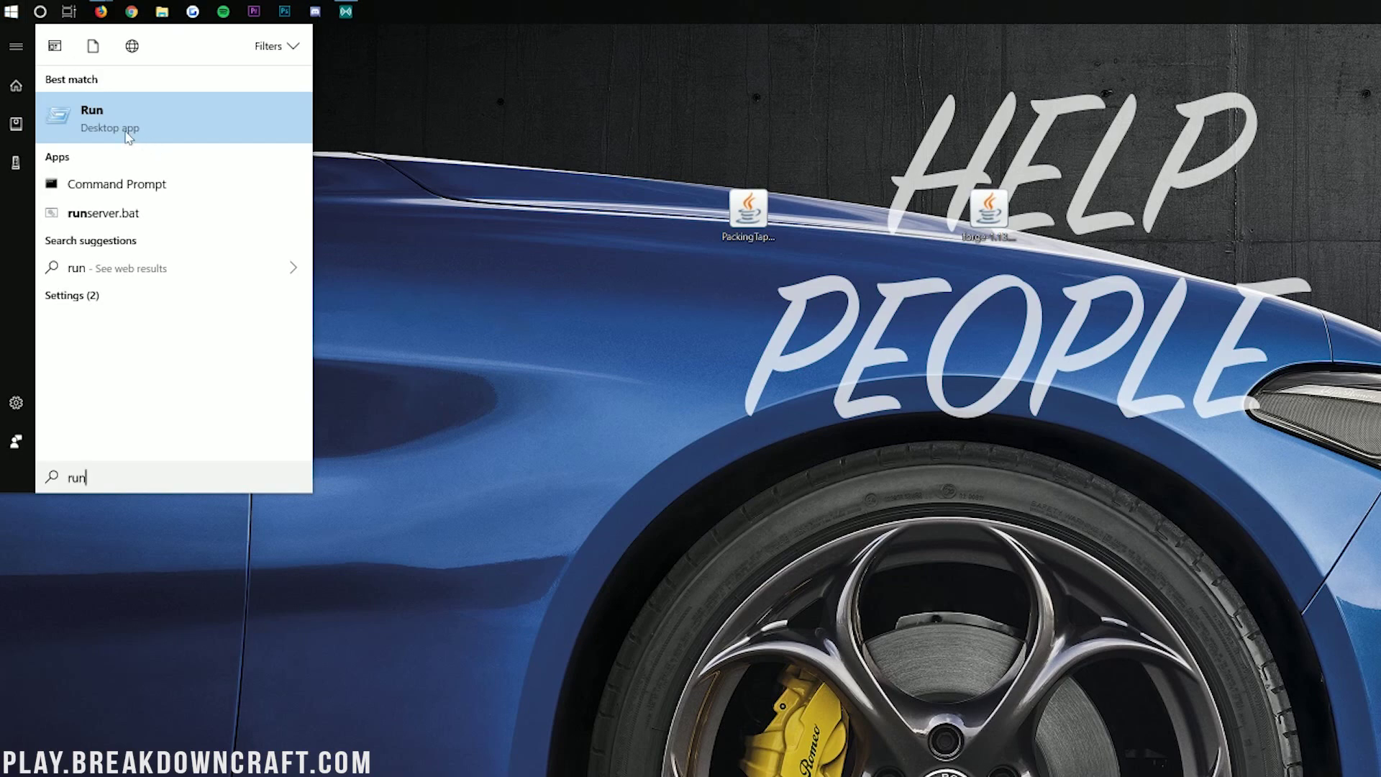
left_click(154, 118)
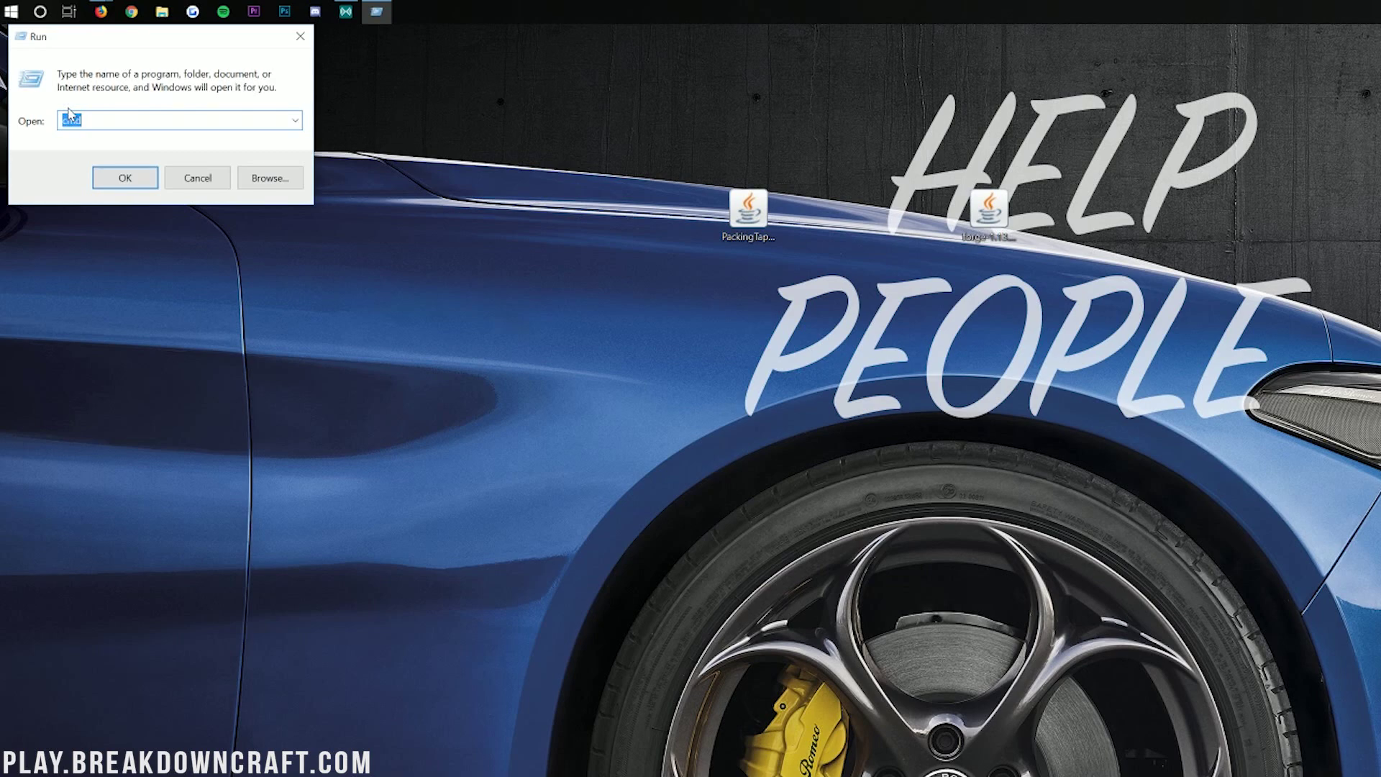
type("%appda")
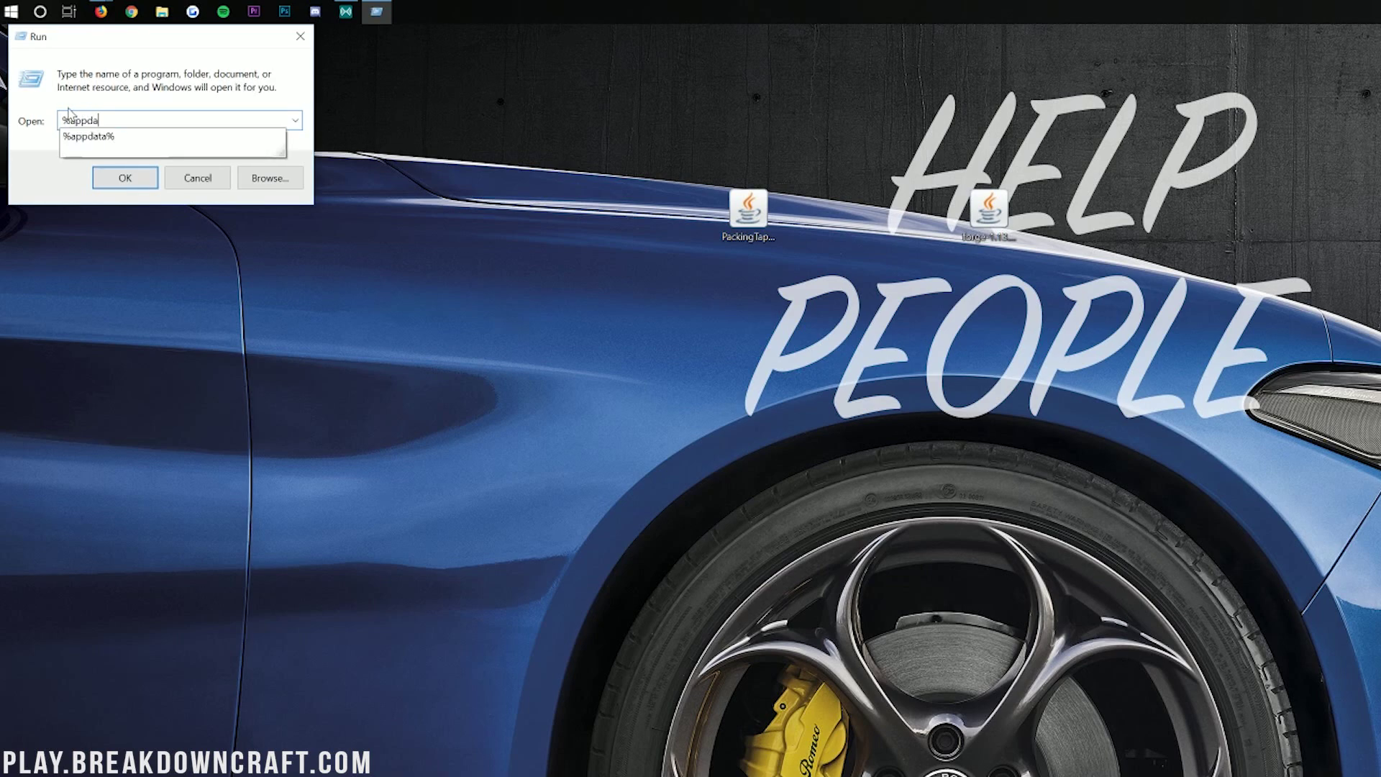
type("ta%")
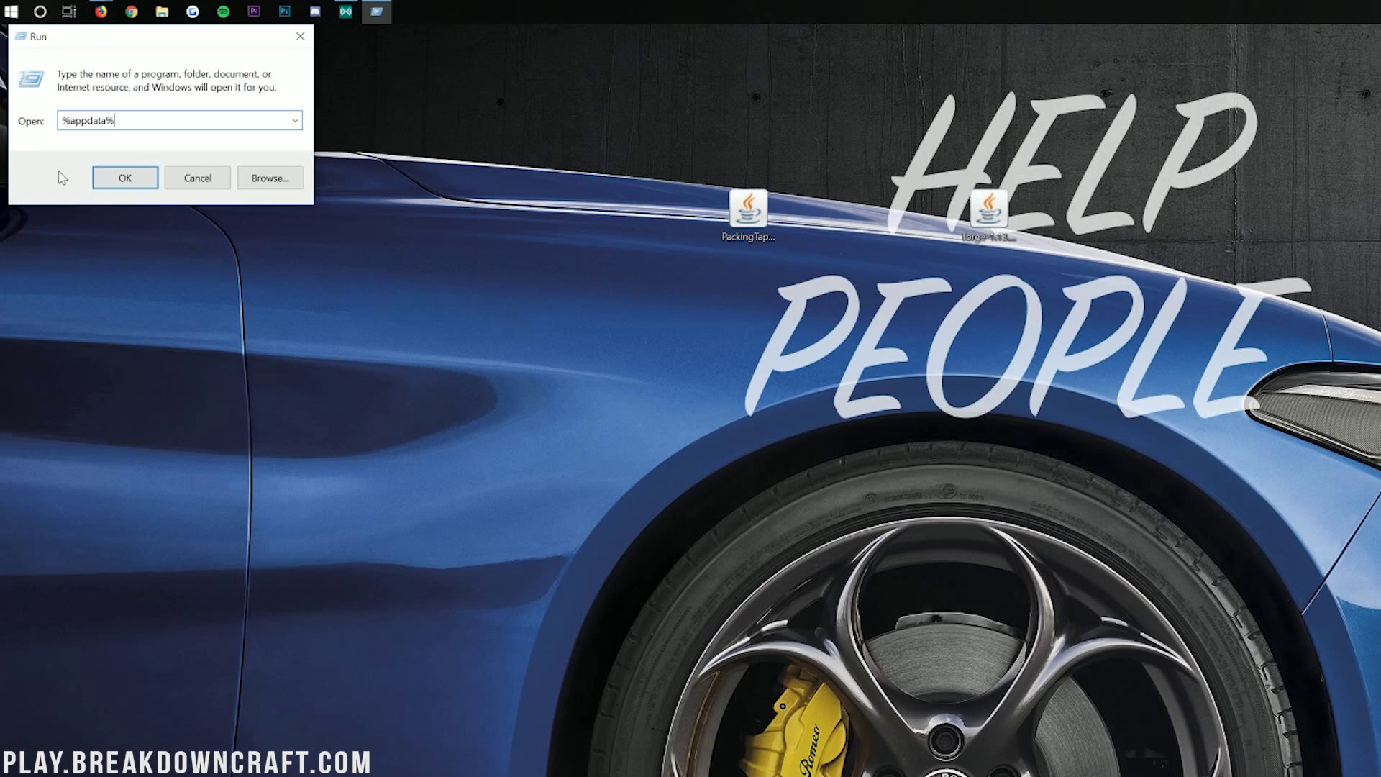
left_click(125, 178)
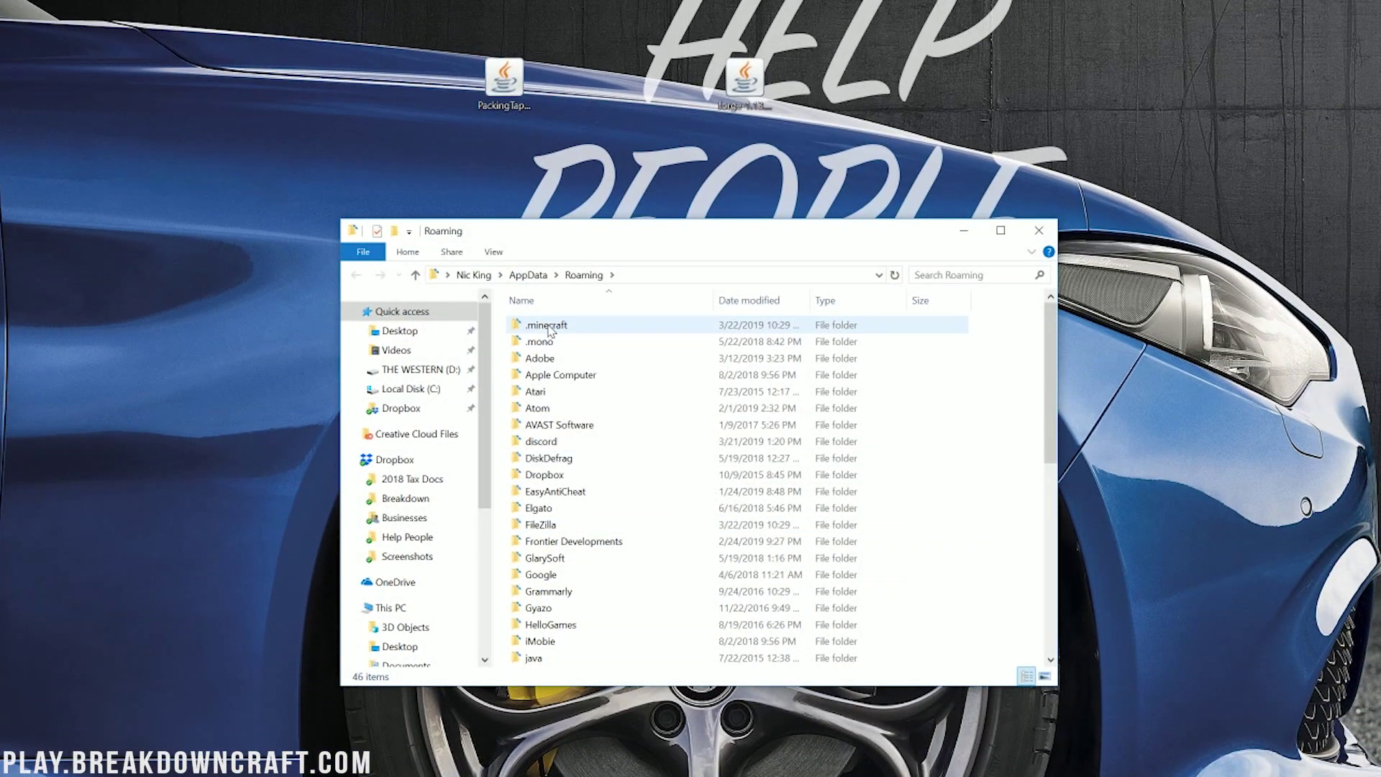
- Open the .minecraft folder and create a new folder named mods in it
double_click(549, 327)
left_click_drag(560, 448, 1378, 353)
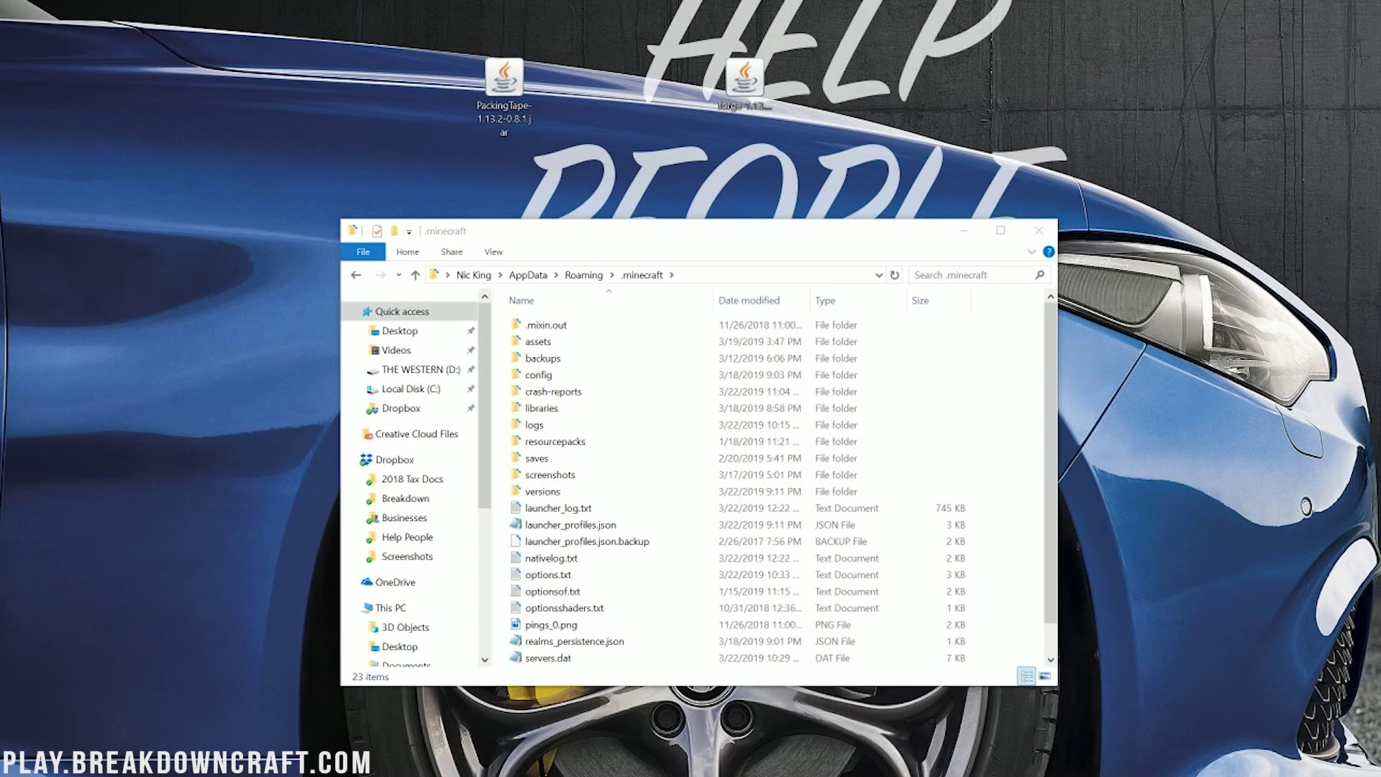
right_click(1008, 387)
mouse_move(1075, 586)
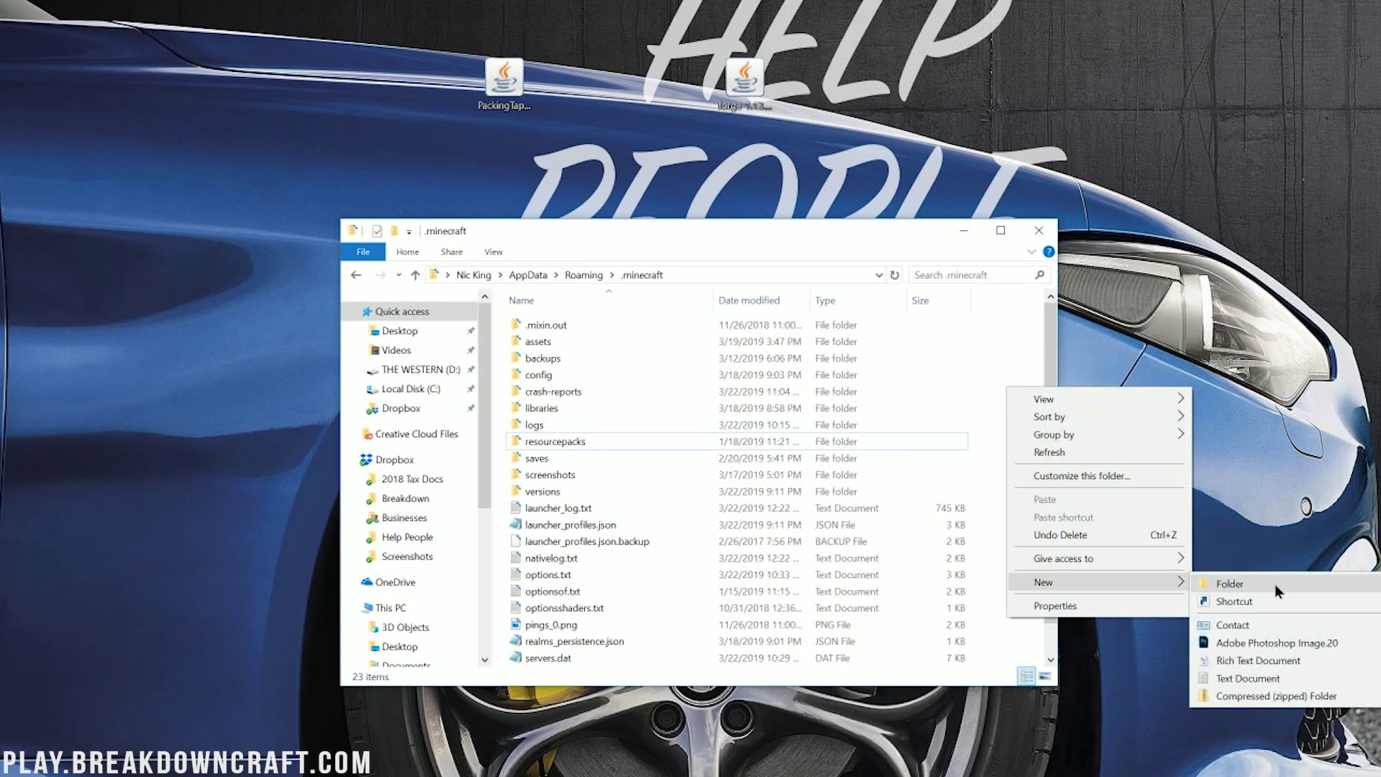
left_click(1276, 587)
type("mods")
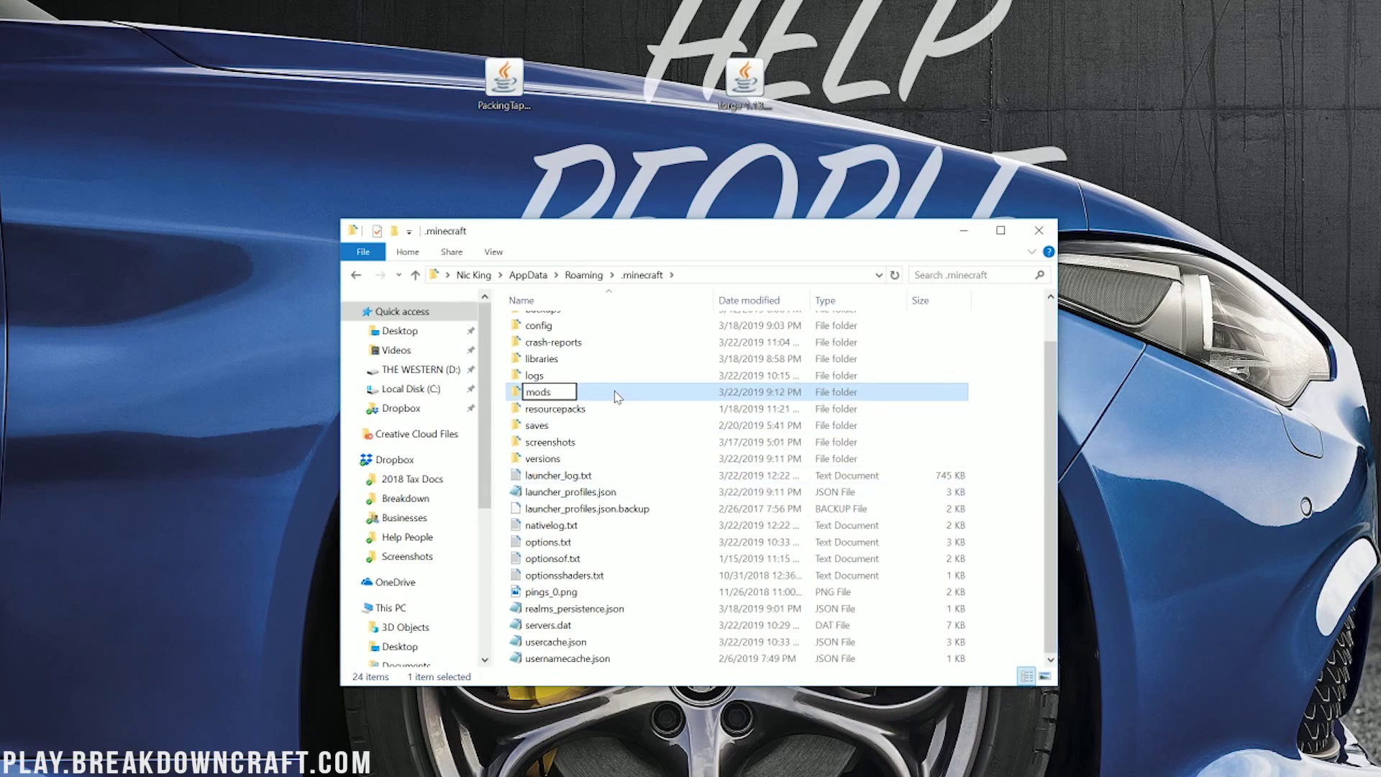
key("Return")
- Open the mods folder and place the PackingTape-1.13.2-0.8.1.jar file from the desktop in it
double_click(606, 400)
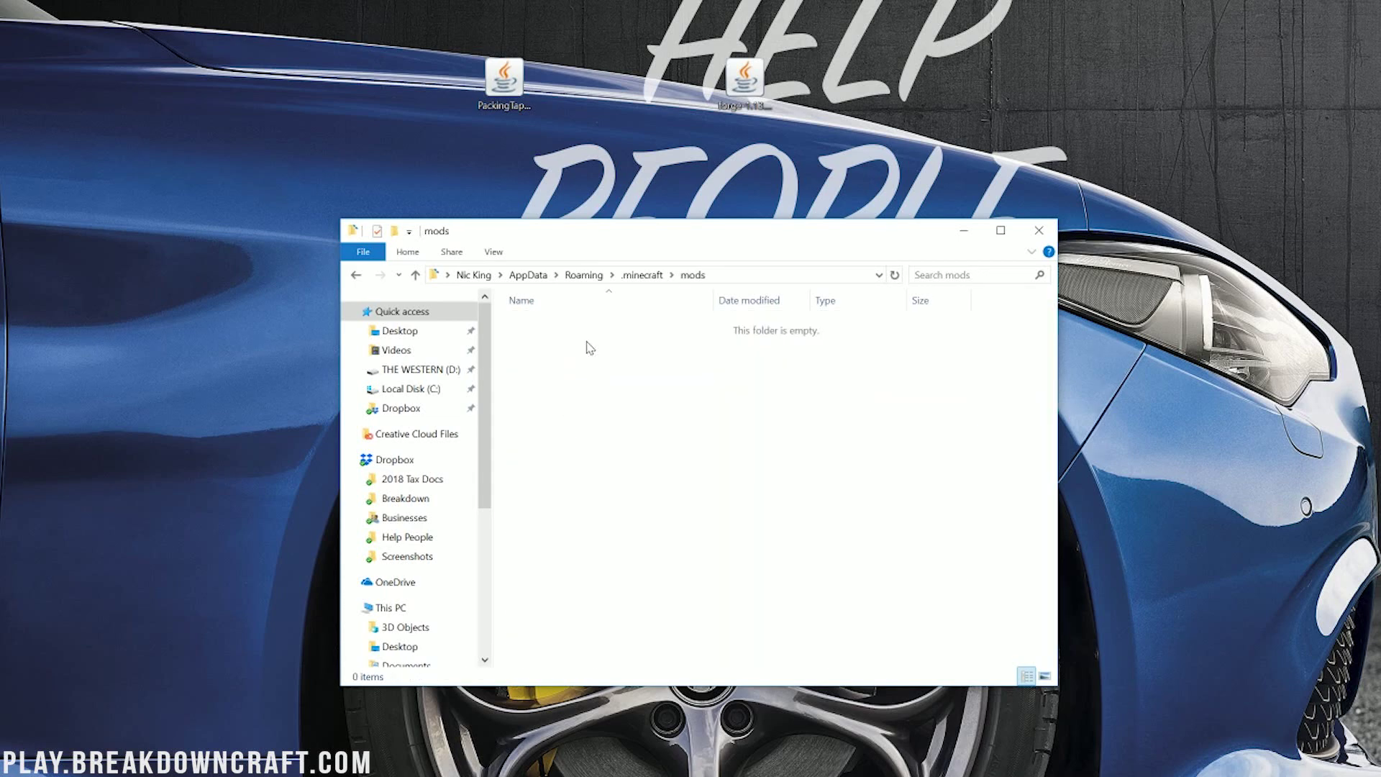
left_click(489, 108)
left_click_drag(489, 108, 676, 424)
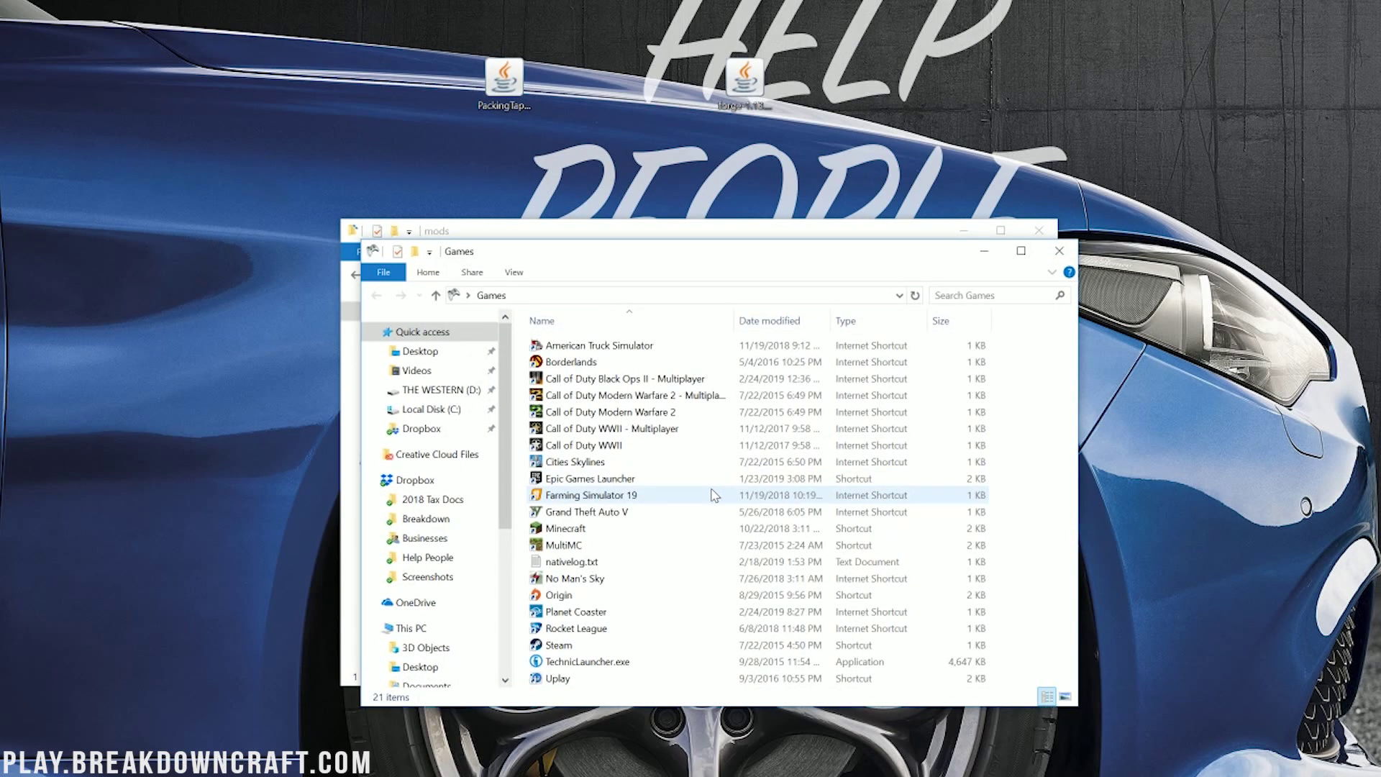
- Start the Minecraft Launcher from the Games folder and select the forge profile with version 1.13.2-forge-25.0.90
left_click(651, 533)
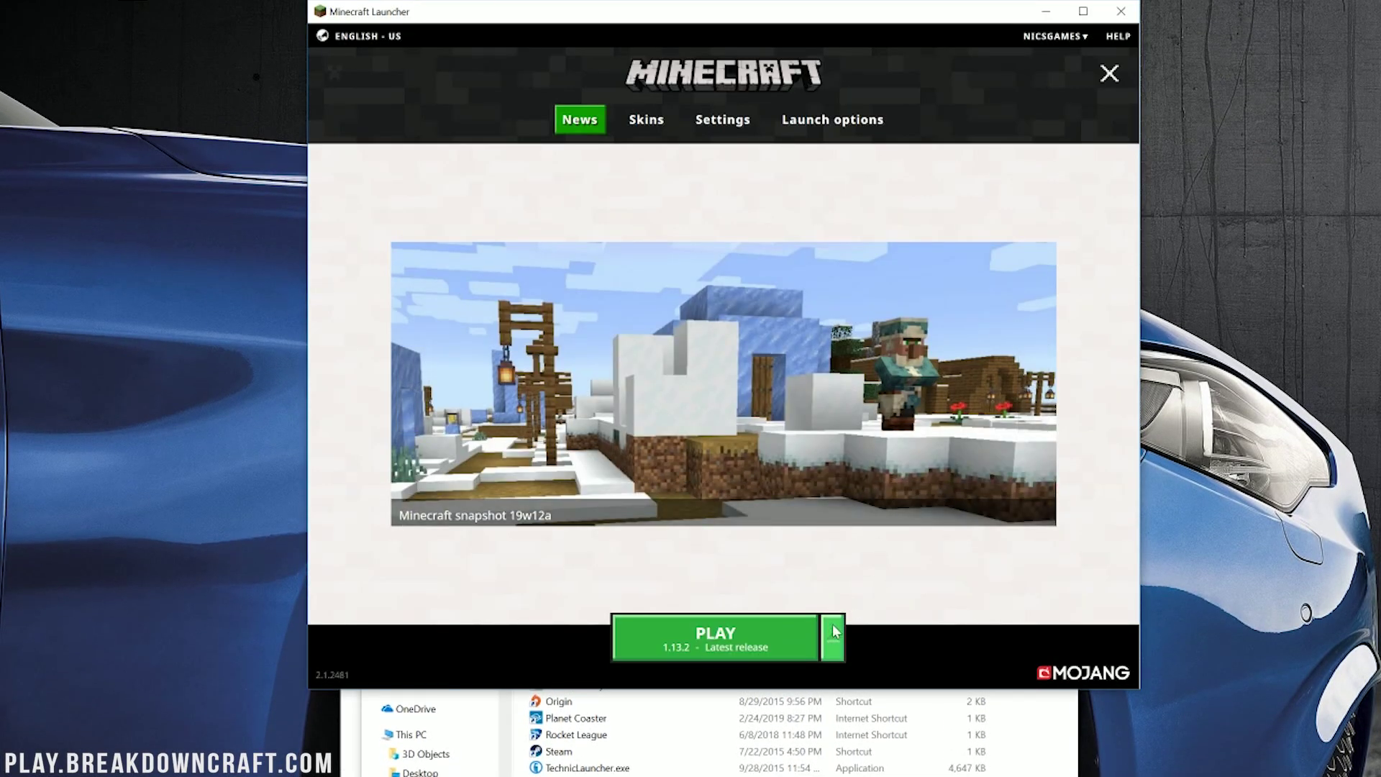
left_click(833, 637)
left_click(774, 536)
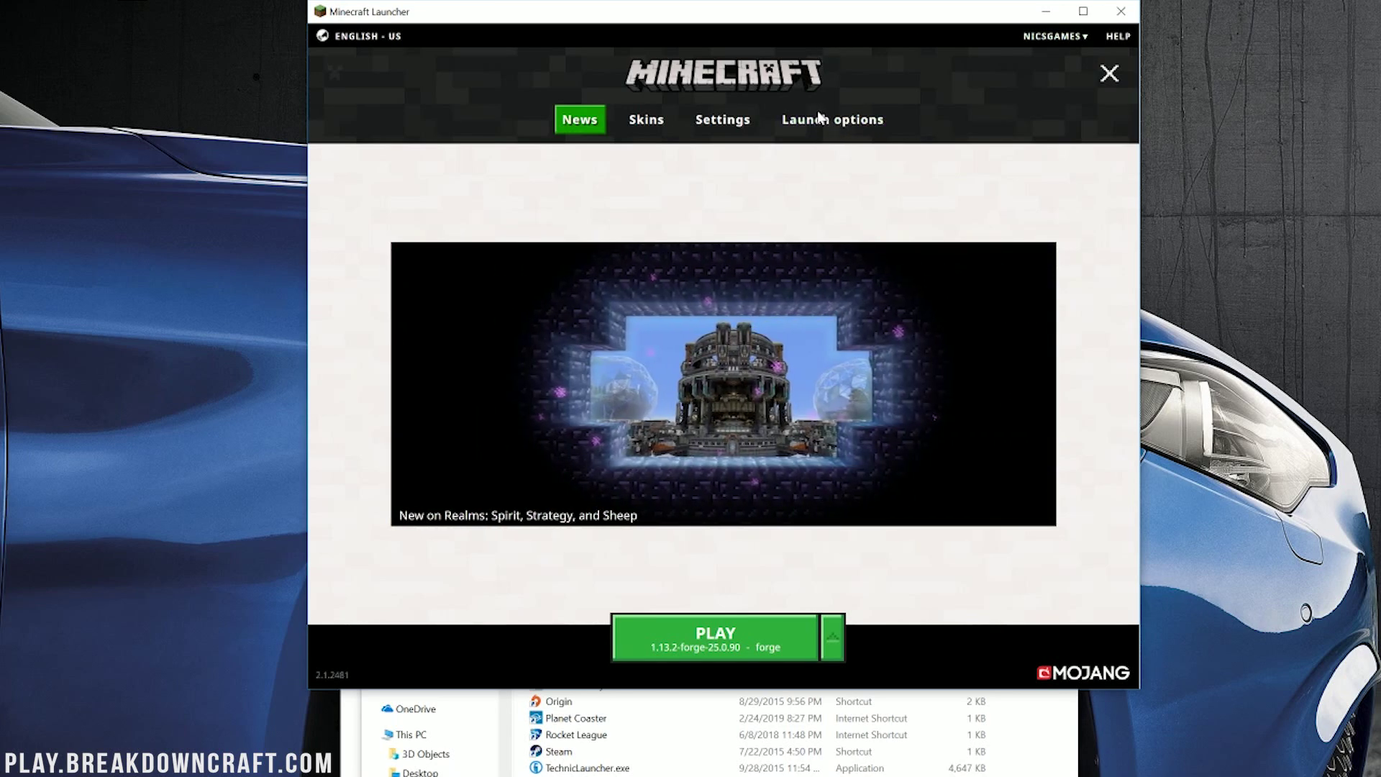
- Add a launch configuration named Play.BreakdownCraft.com that uses version release 1.13.2-forge-25.0.90
left_click(830, 124)
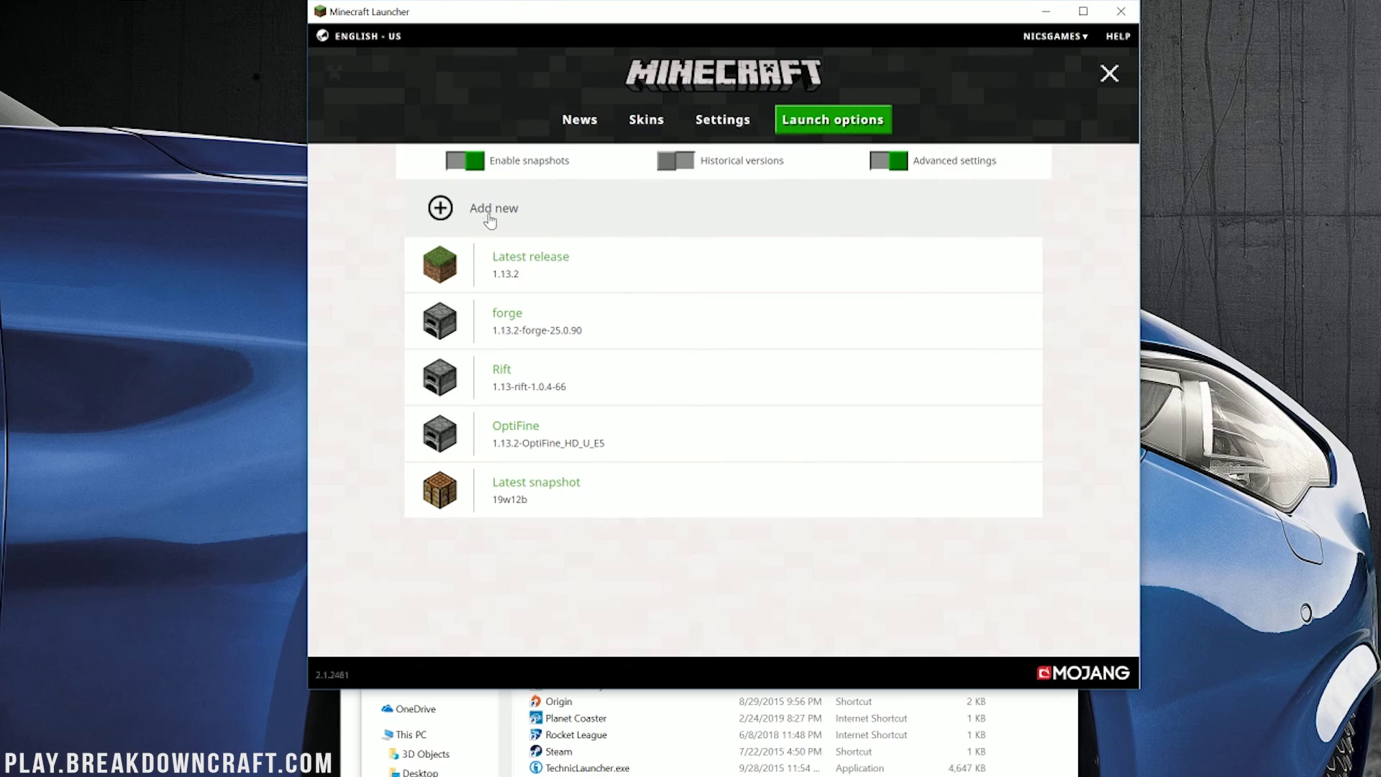
left_click(559, 215)
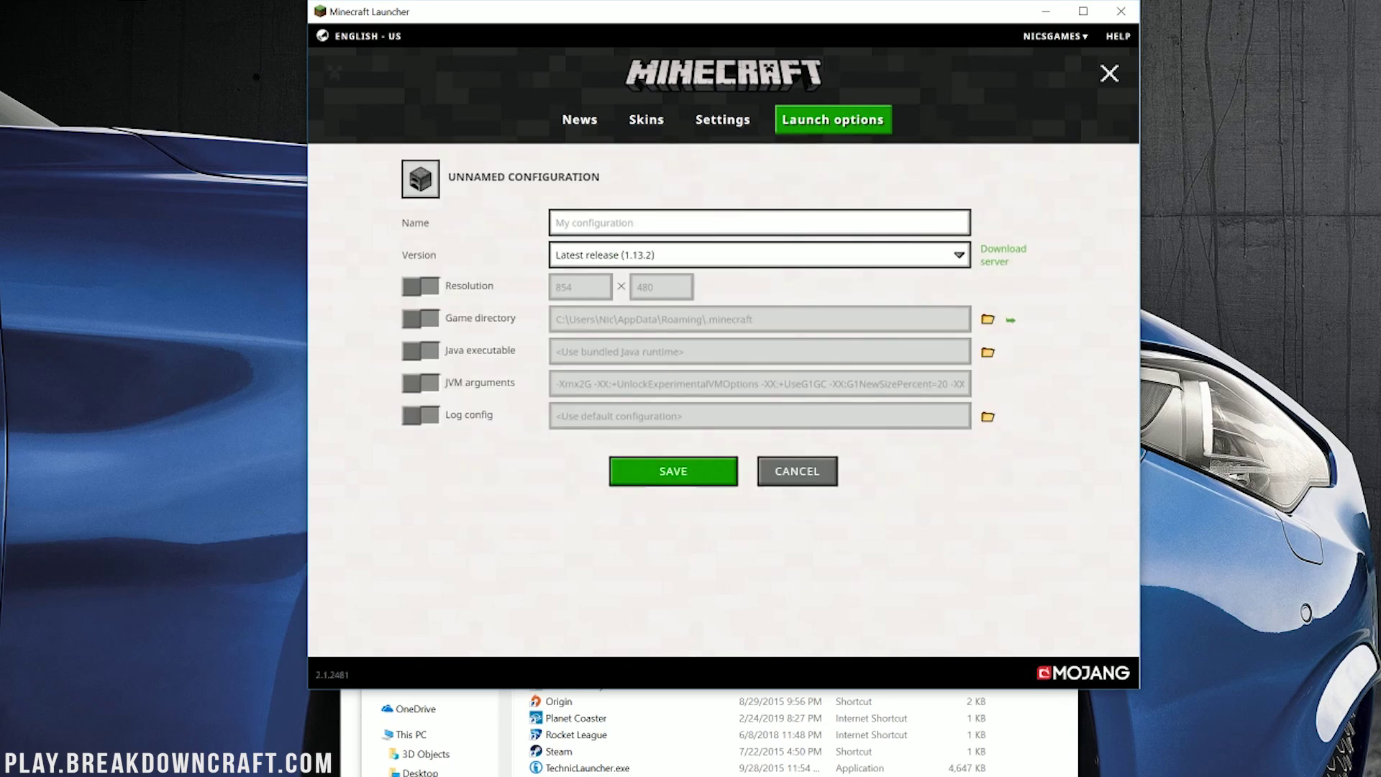
left_click(558, 223)
type("Play.Breakdow")
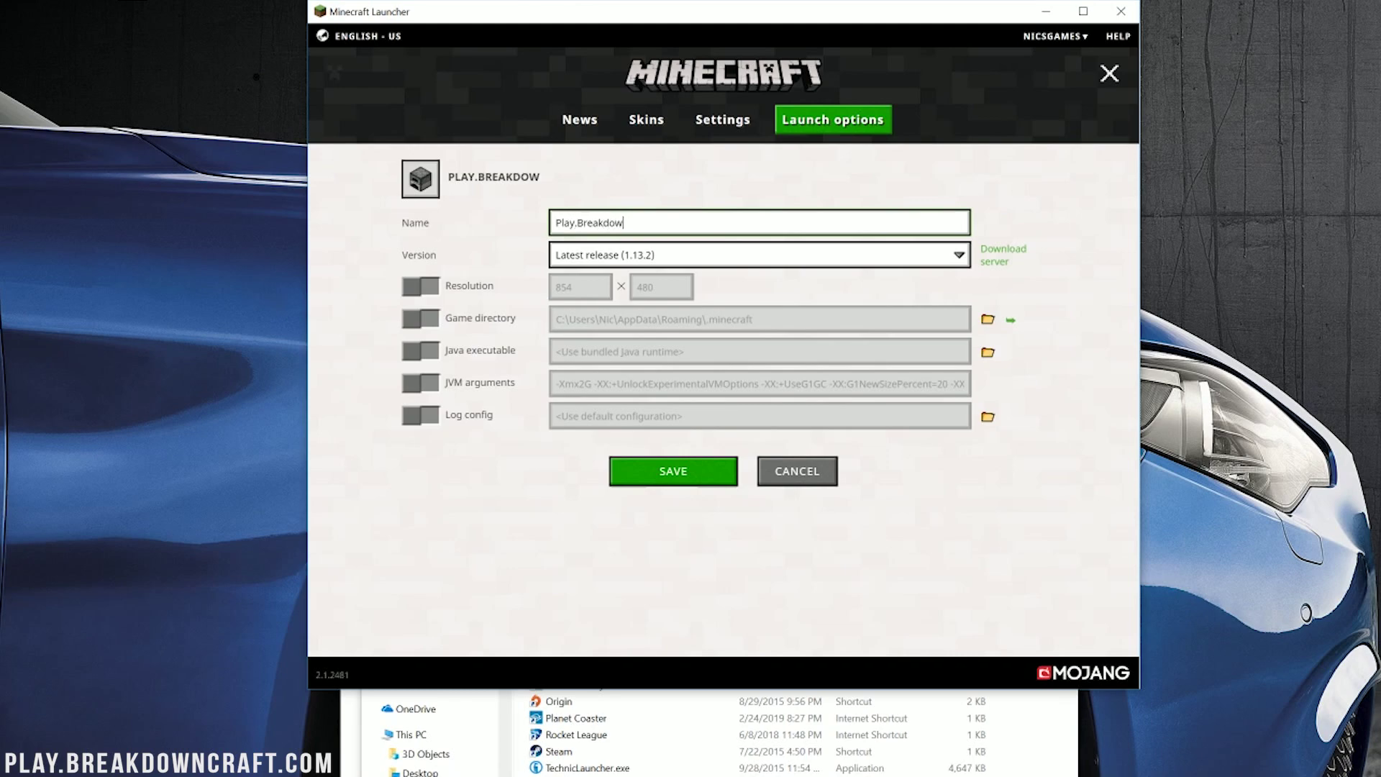
type("nCraft.com")
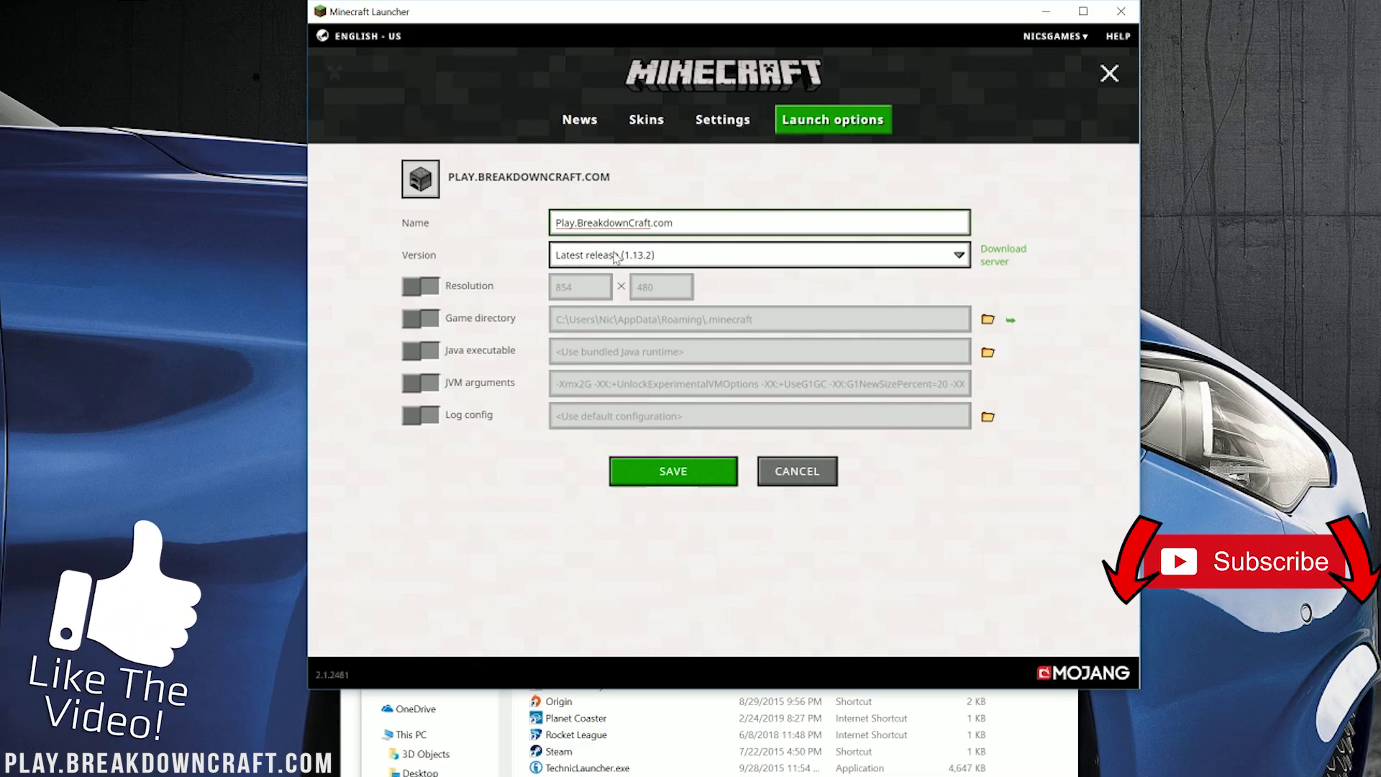
left_click(687, 258)
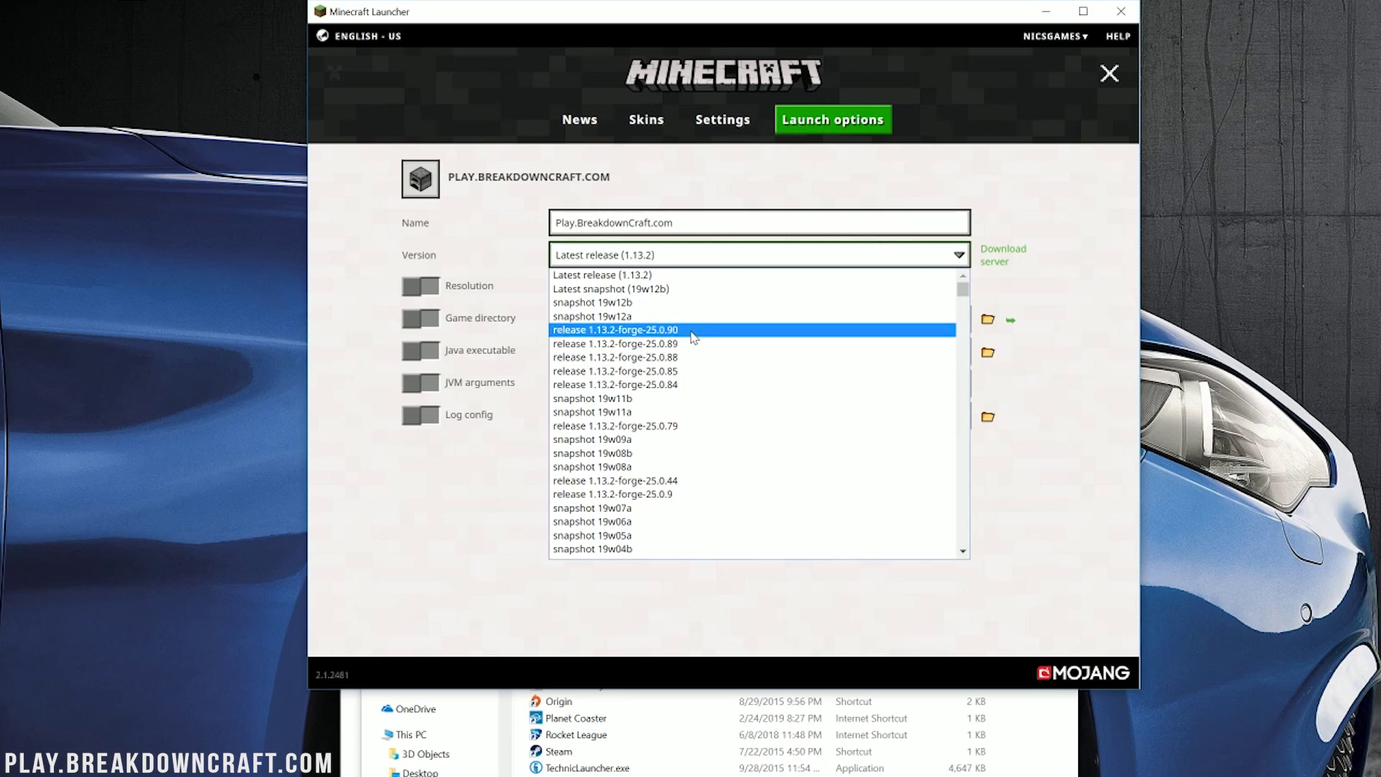
left_click(692, 337)
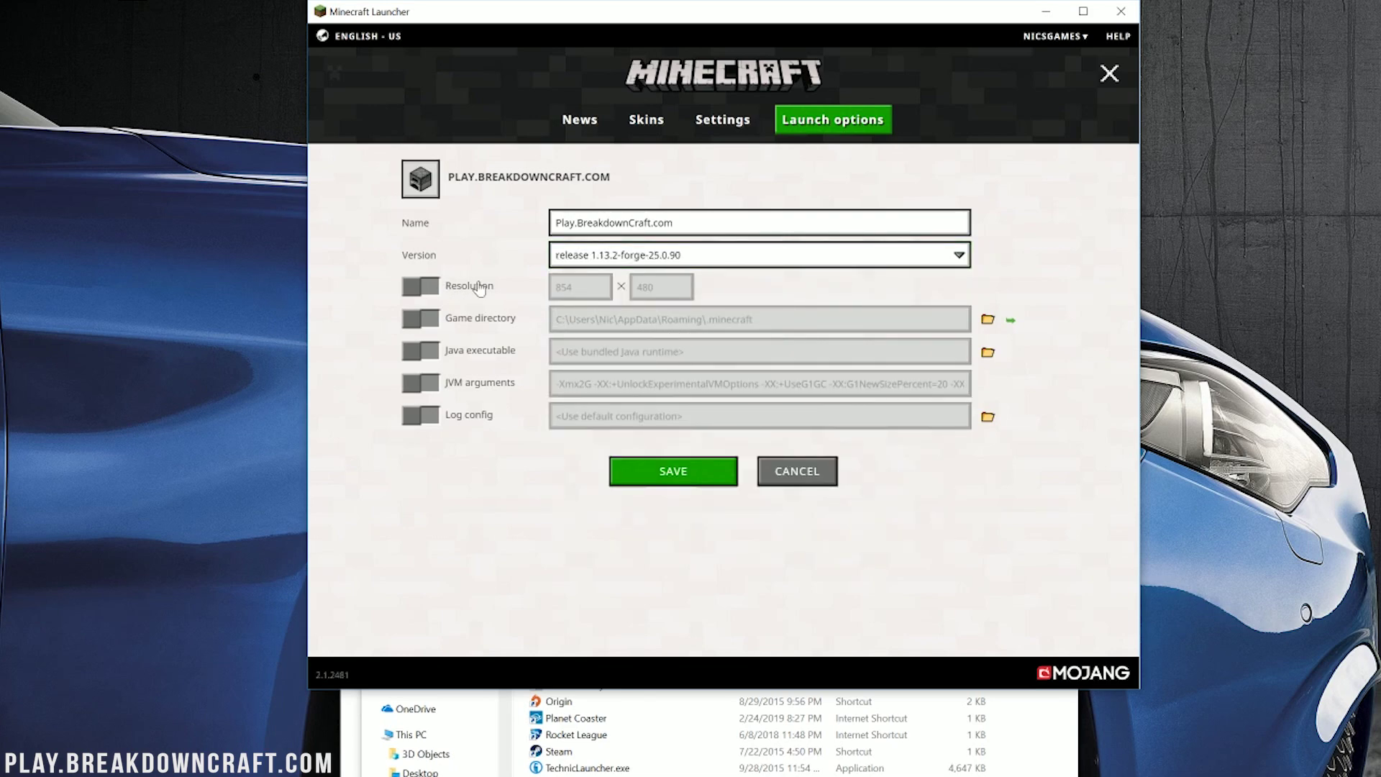
- Enable a custom resolution of 1920 × 1080 for the new configuration and save it
left_click(500, 287)
type("1")
key("Tab")
type("10")
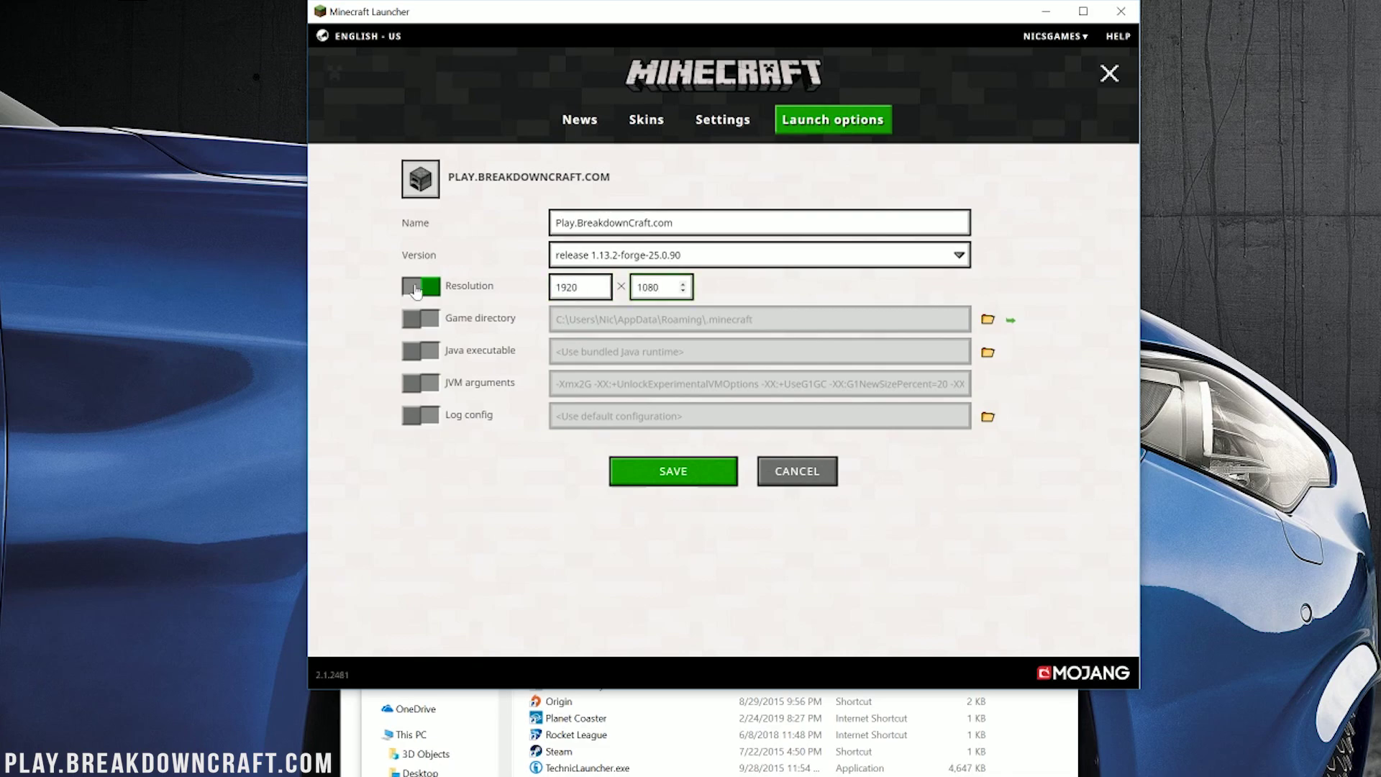
left_click(635, 487)
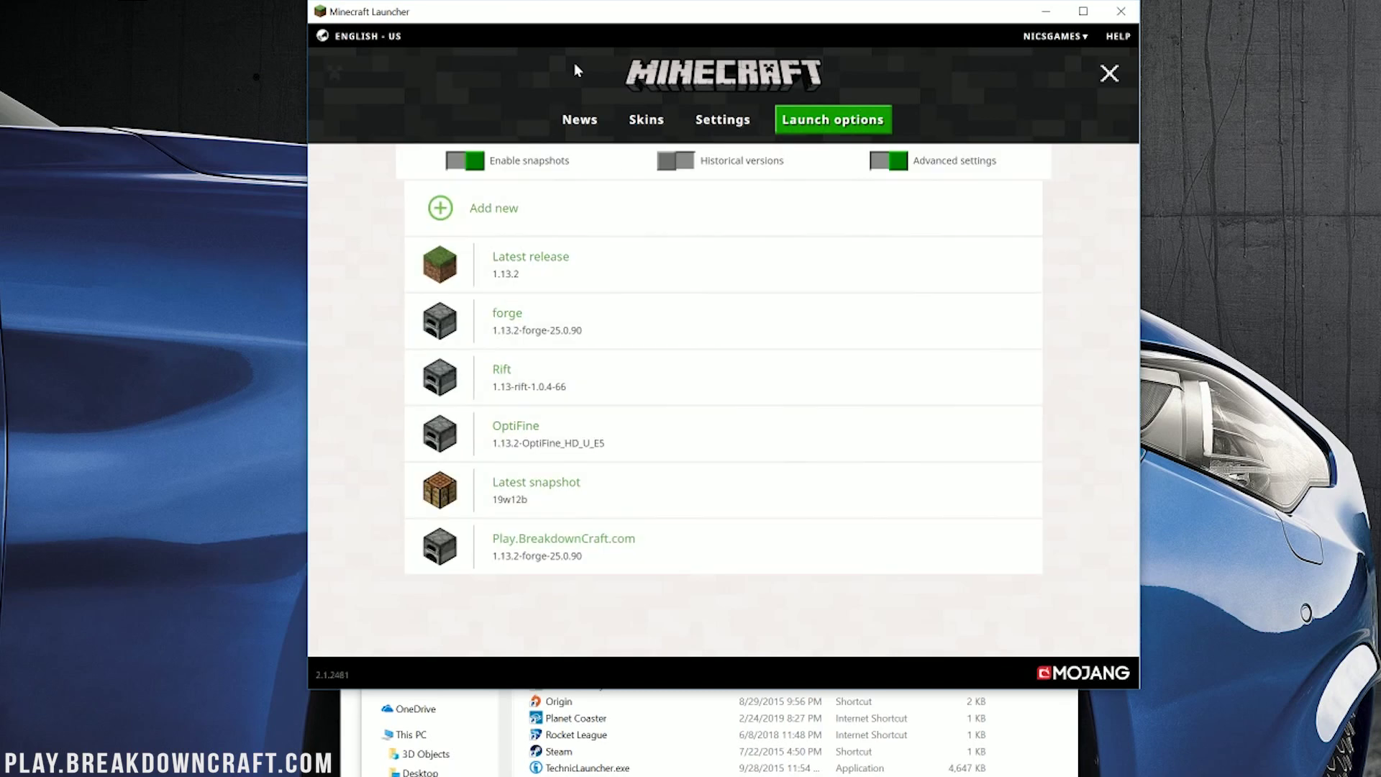
- Select the Play.BreakdownCraft.com configuration using 1.13.2-forge-25.0.90 and launch the game with it
left_click(575, 120)
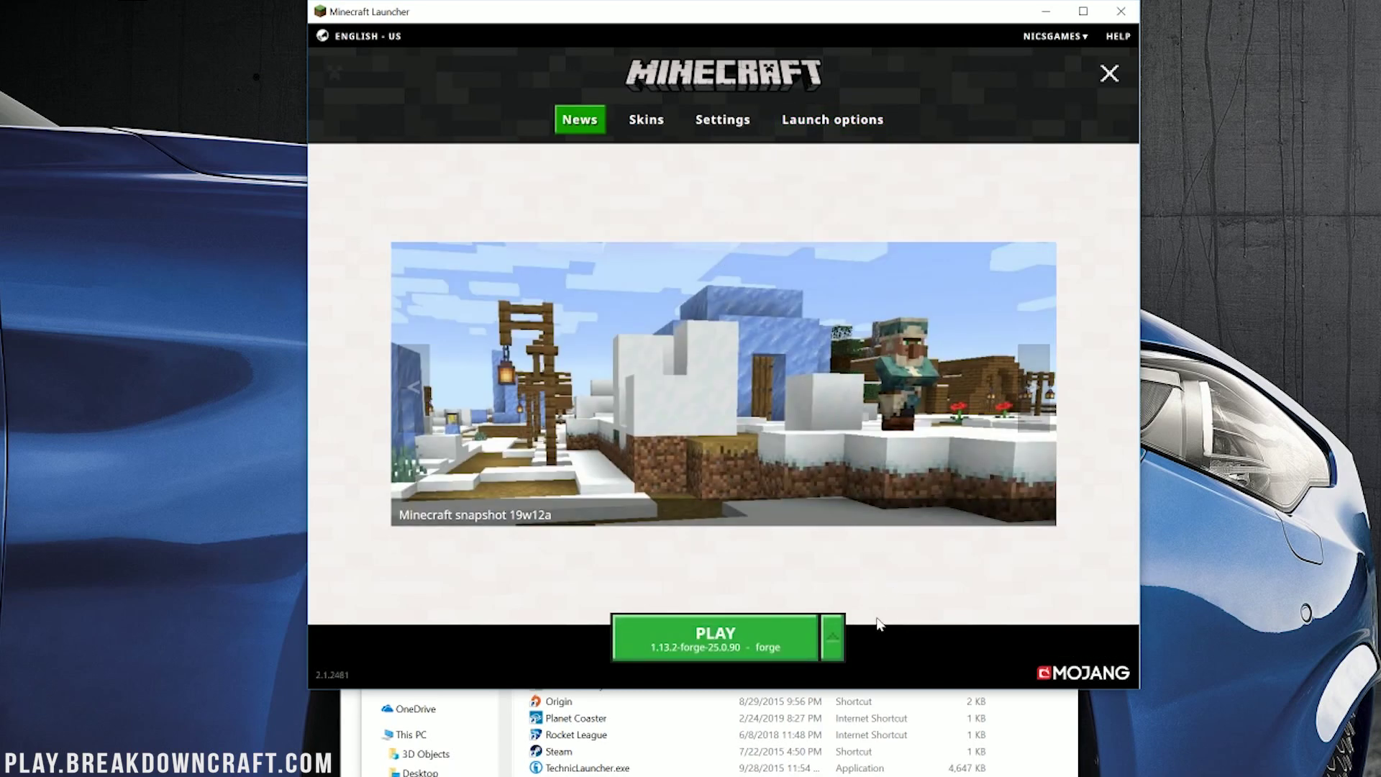
left_click(833, 637)
scroll(712, 518, "down", 2)
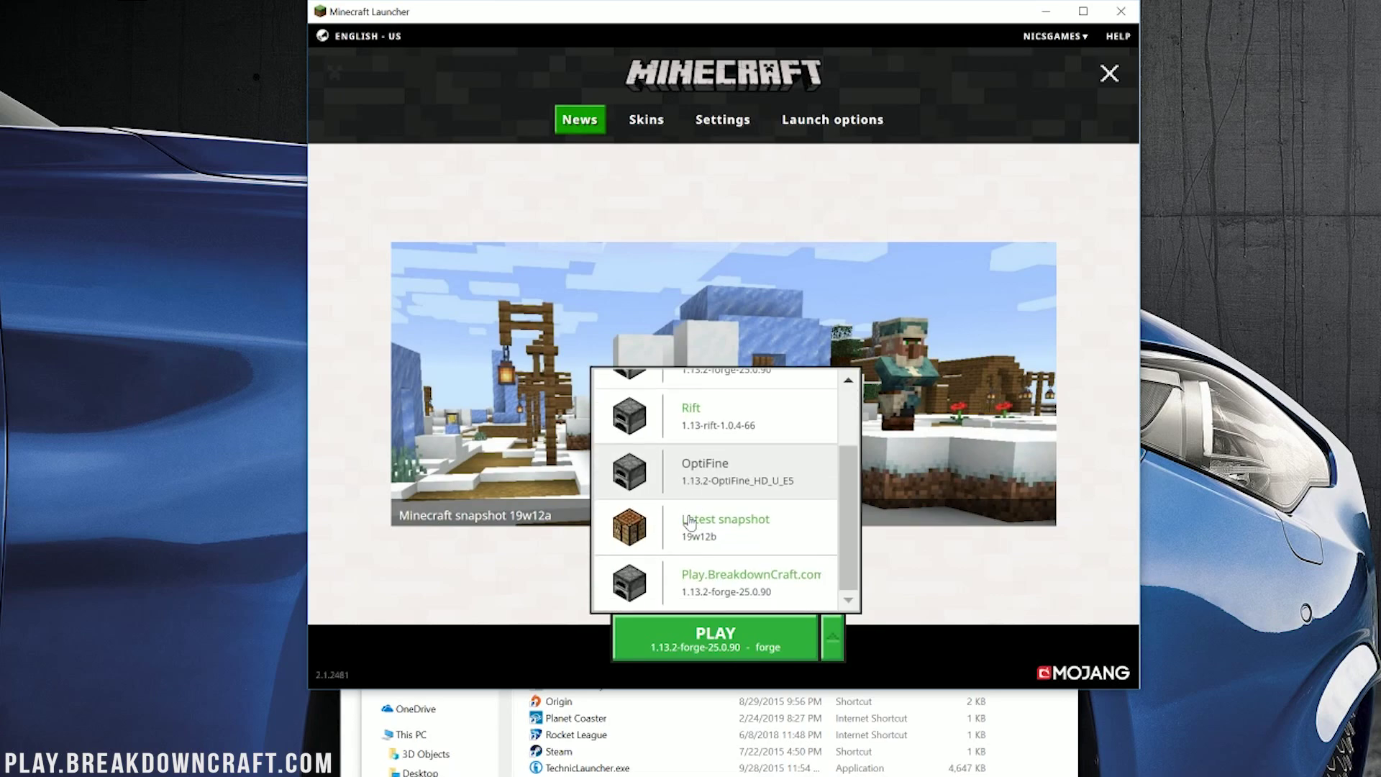
left_click(693, 574)
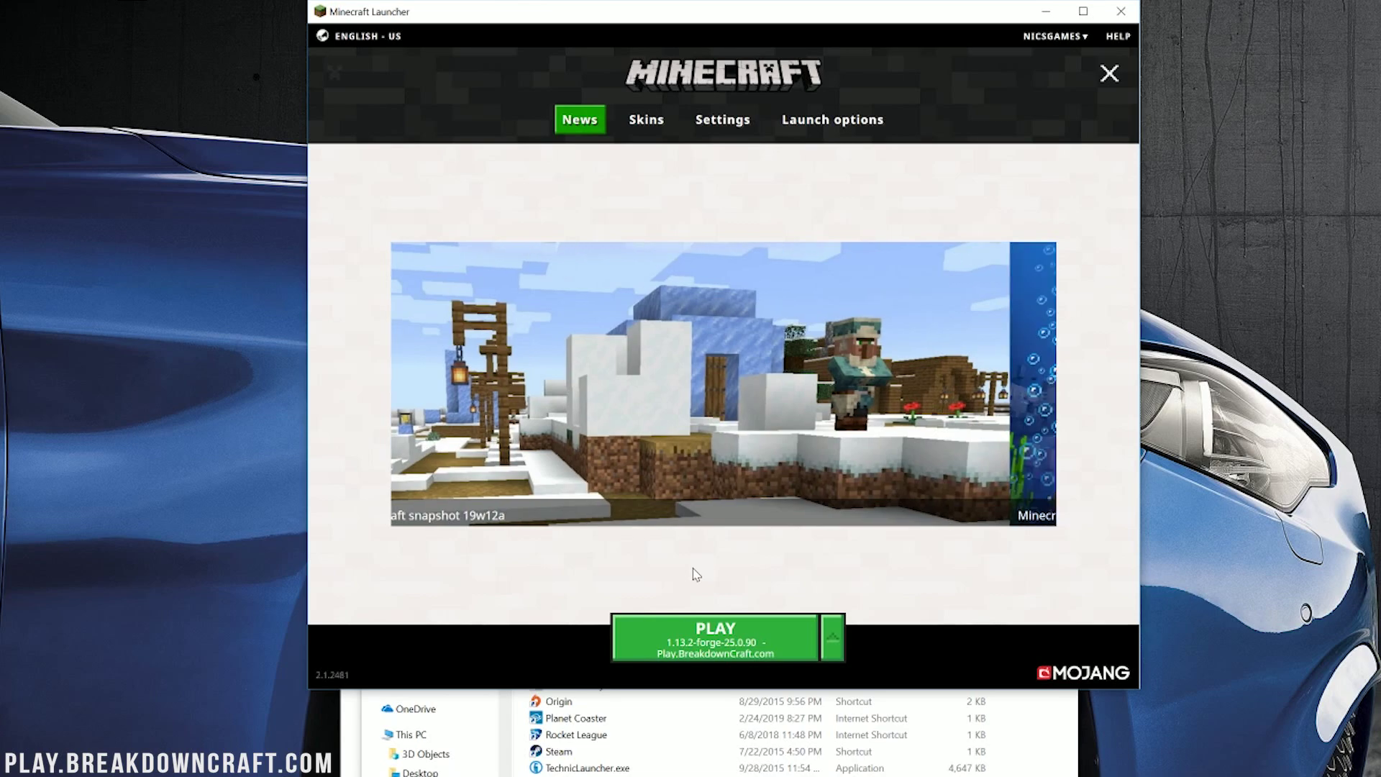
left_click(703, 655)
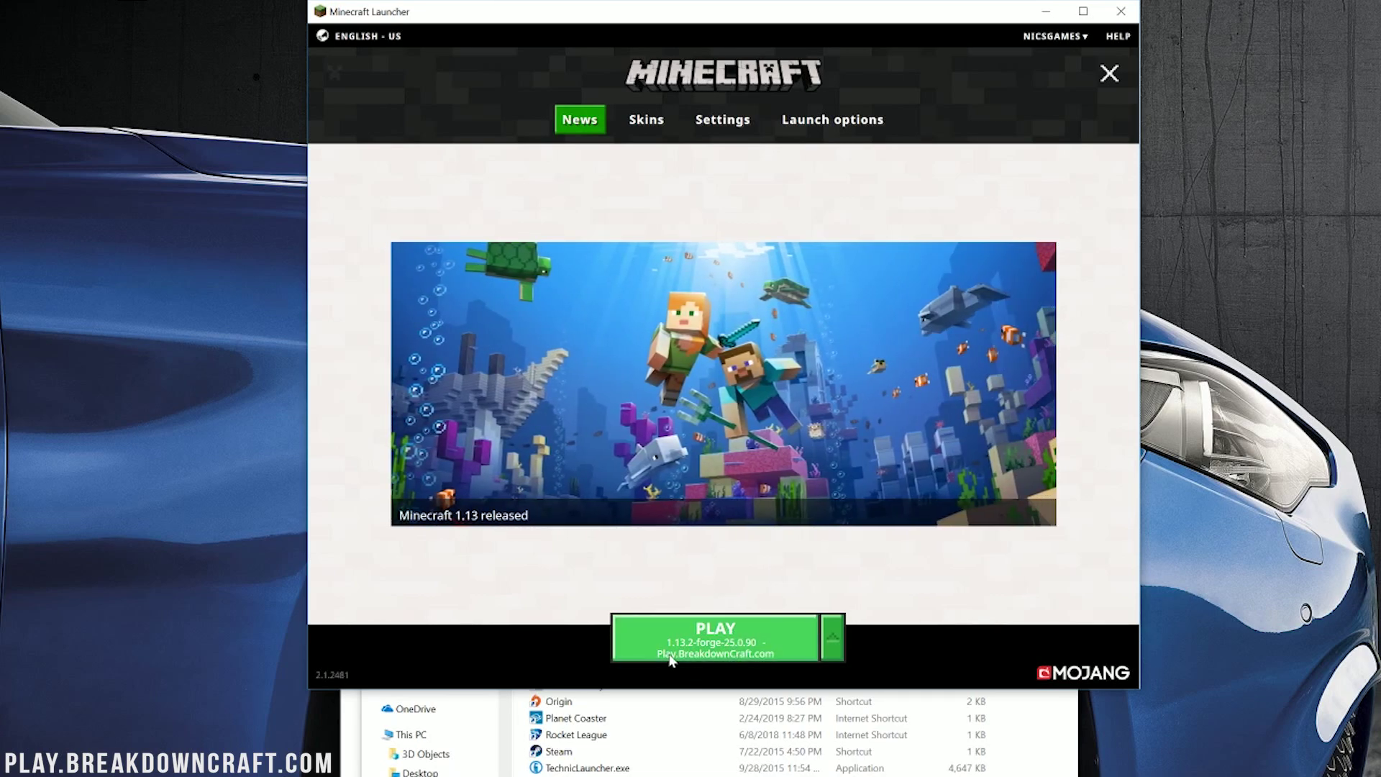
left_click(723, 653)
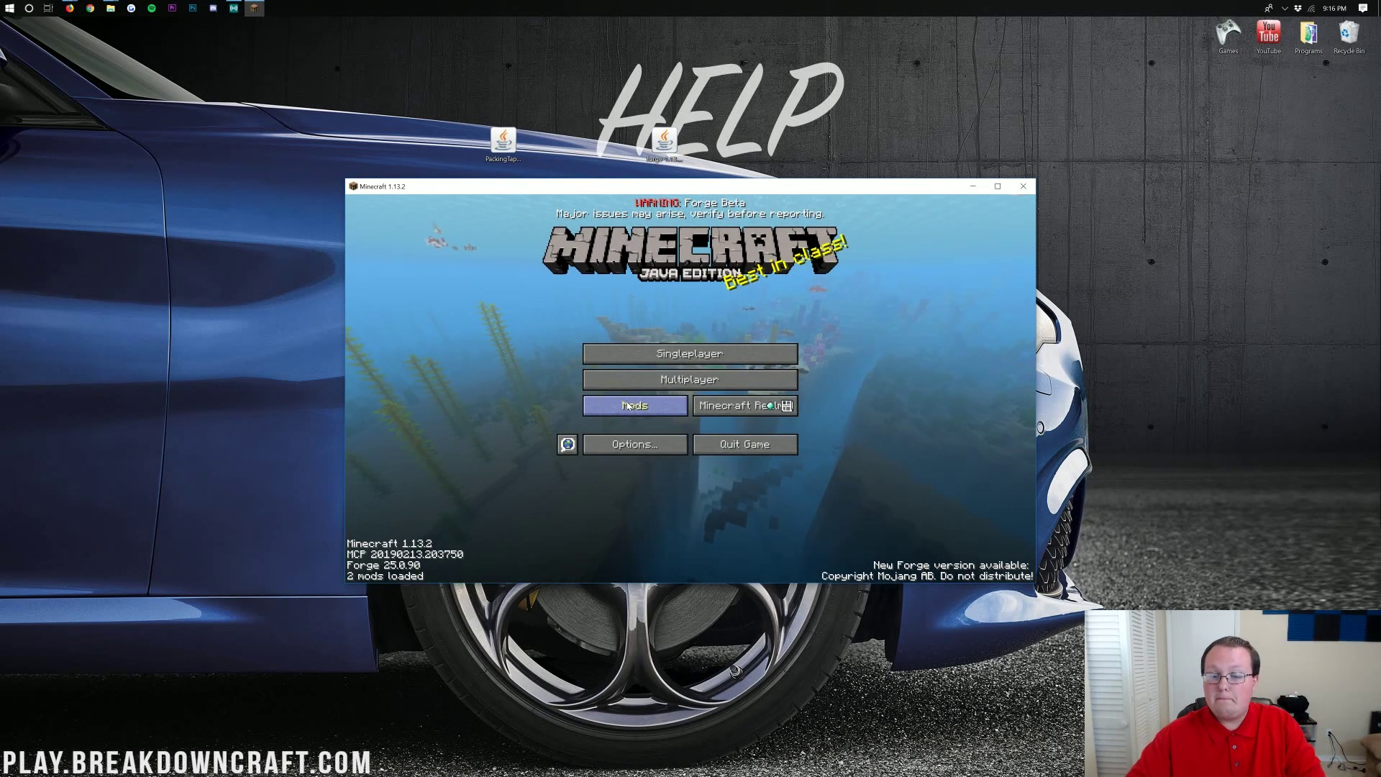
- Look up the Packing Tape entry in the game's list of installed mods and return to the title screen
left_click(626, 407)
left_click(393, 288)
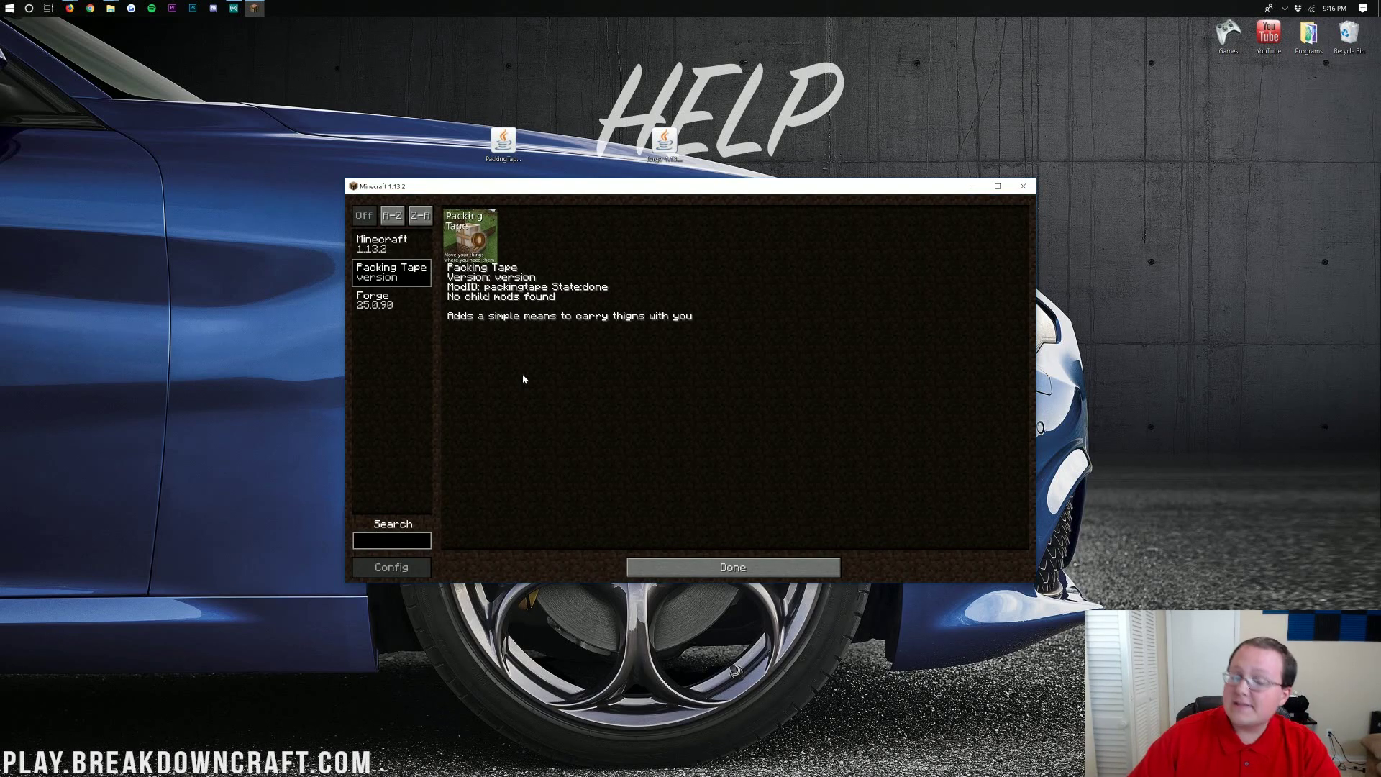
left_click(720, 568)
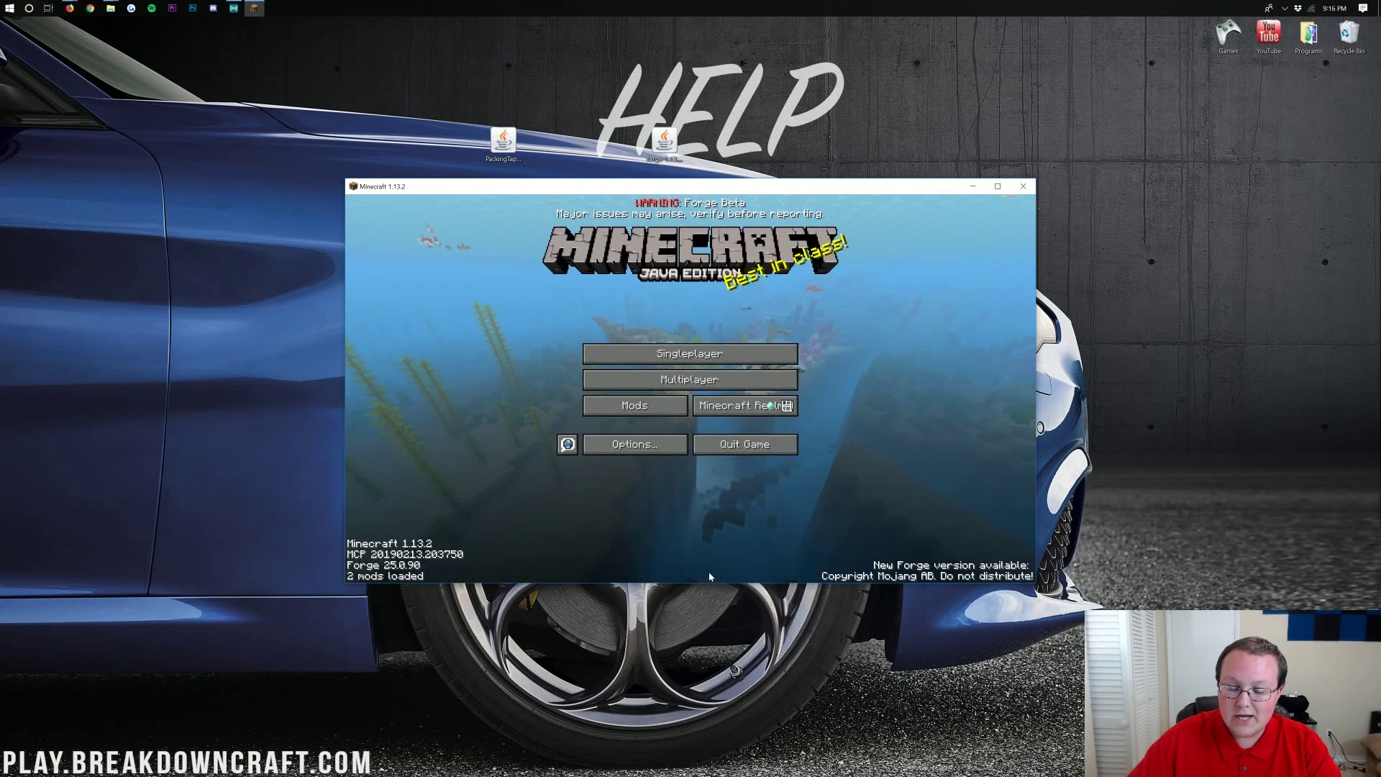
- Create a new singleplayer world in Creative mode
left_click(709, 365)
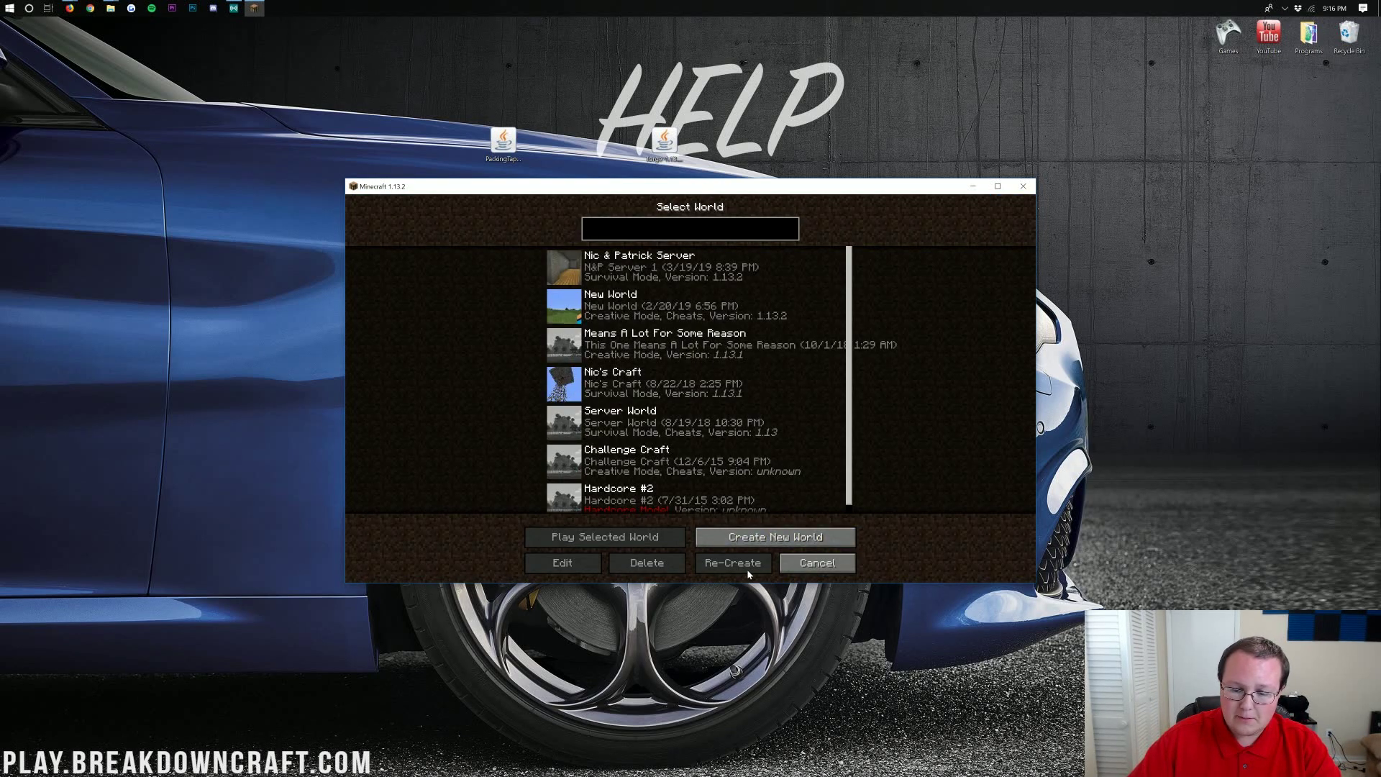
left_click(769, 547)
left_click(701, 330)
left_click(702, 330)
left_click(613, 567)
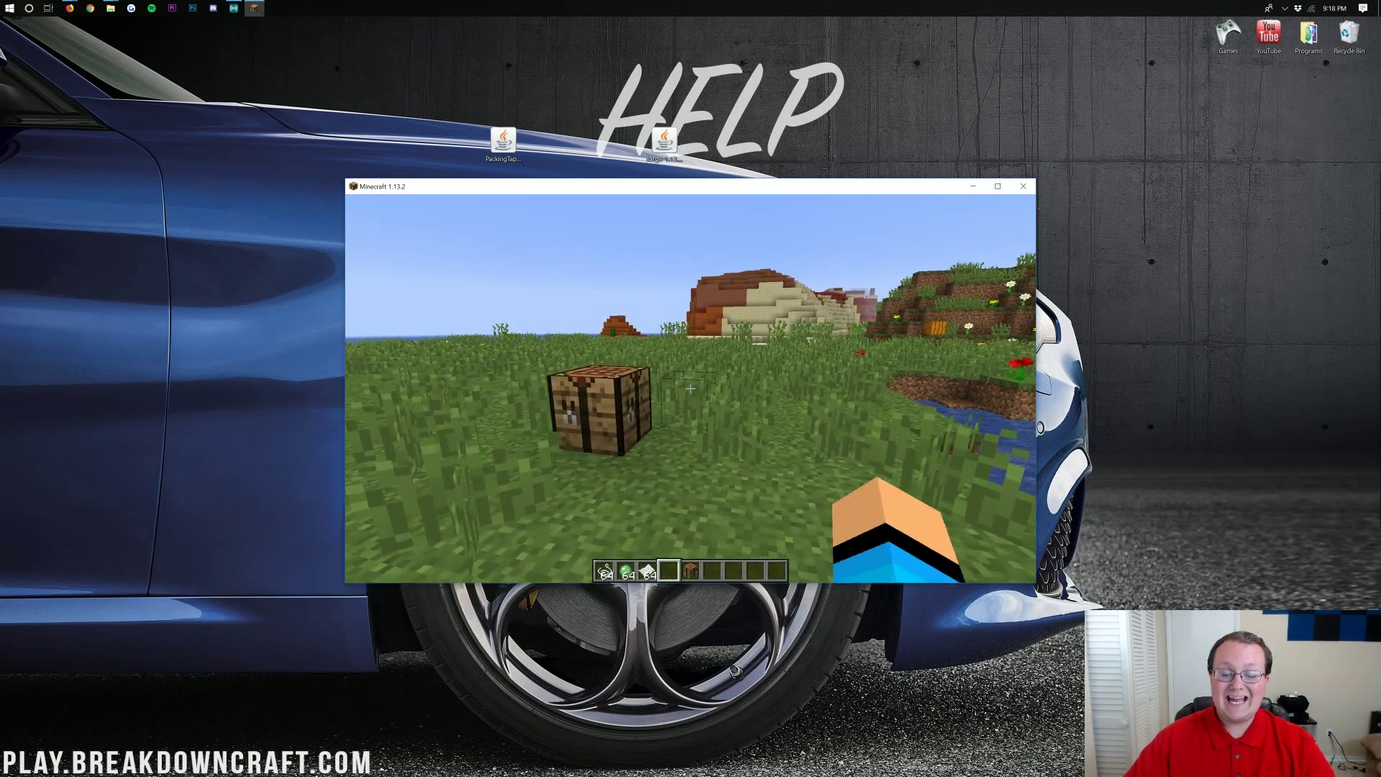
- Craft Packing Tape at the crafting table from the string, slimeballs and paper in the hotbar, taking all of it
scroll(690, 389, "up", 1)
key("e")
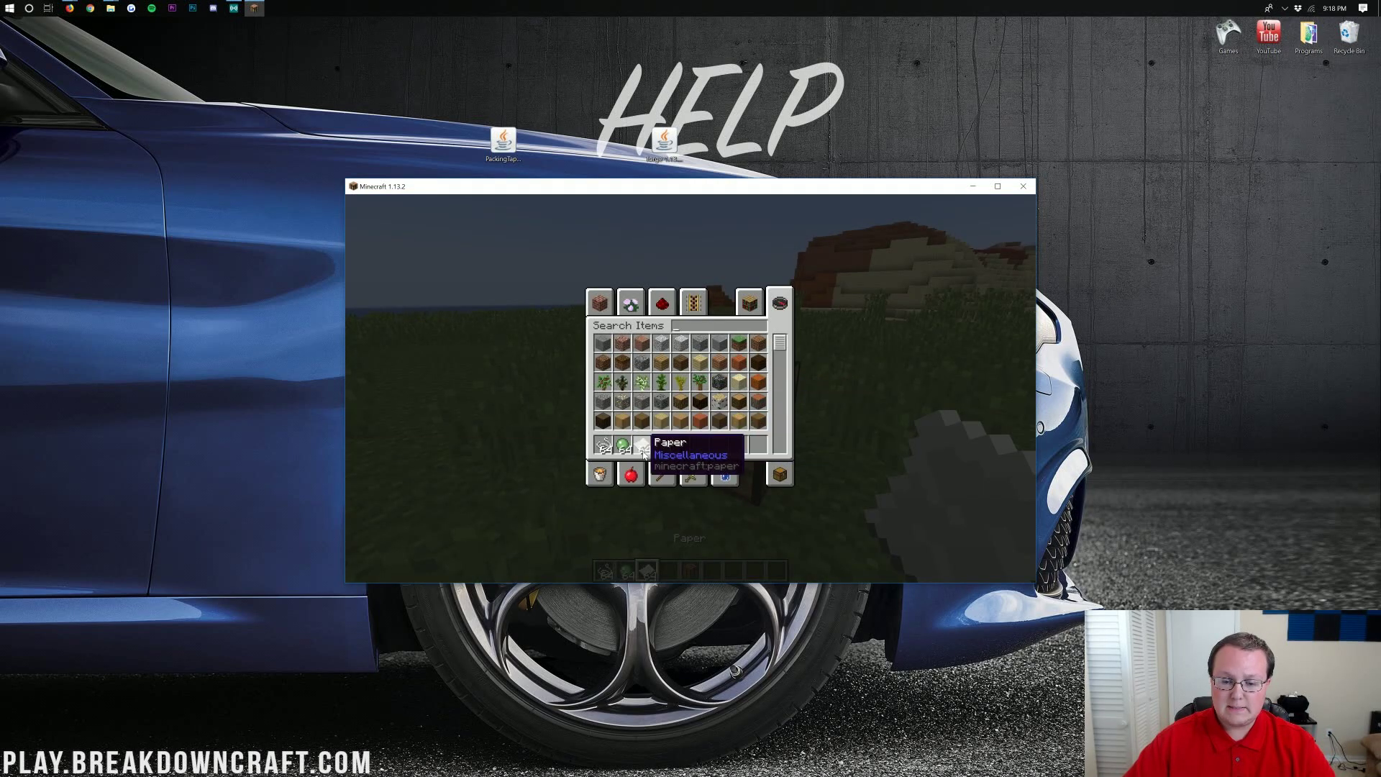
key("e")
right_click(691, 389)
left_click(652, 461)
left_click(675, 366)
left_click(633, 461)
left_click(655, 364)
left_click(612, 461)
left_click(636, 365)
left_click(637, 365)
left_click(741, 347, "shift")
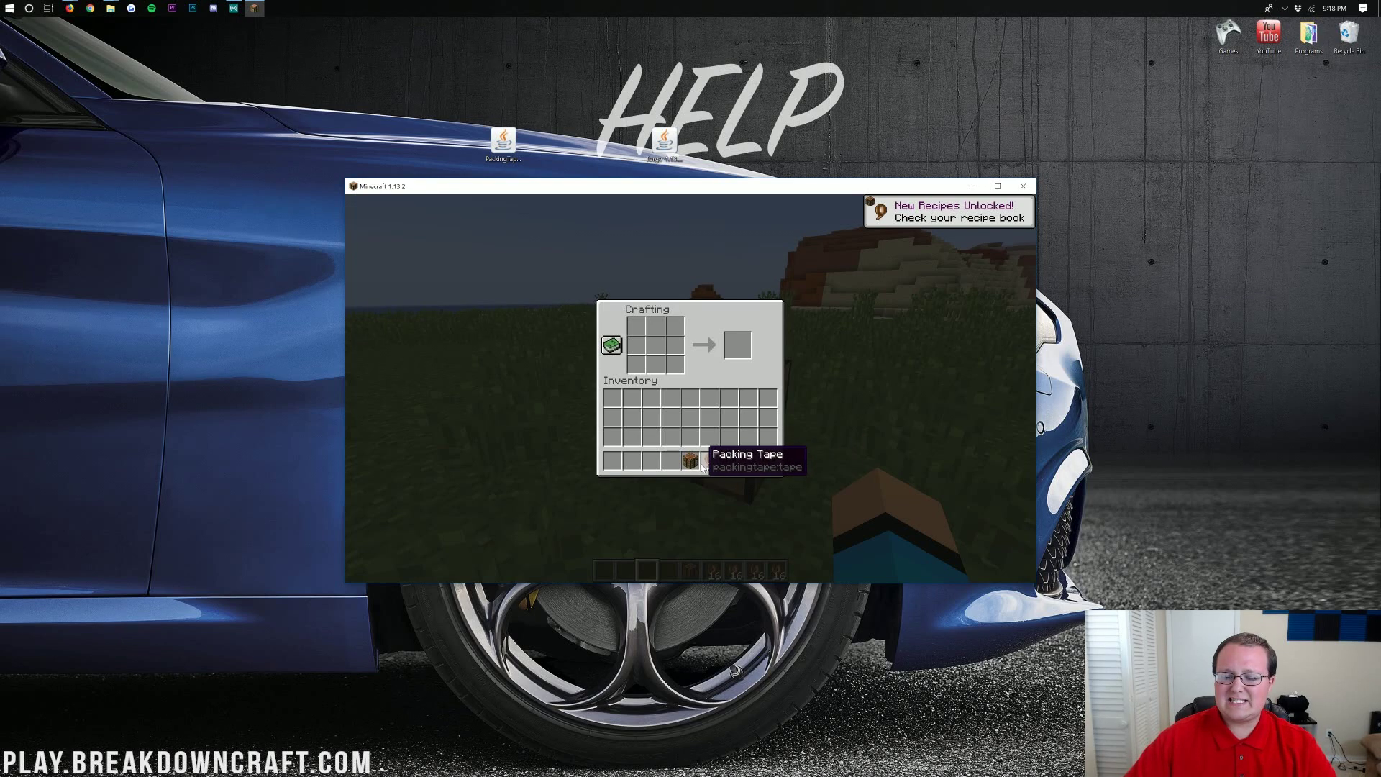
key("e")
- Search the creative inventory for "ches" and add a chest, a diamond chestplate and a golden chestplate to the hotbar
type("e")
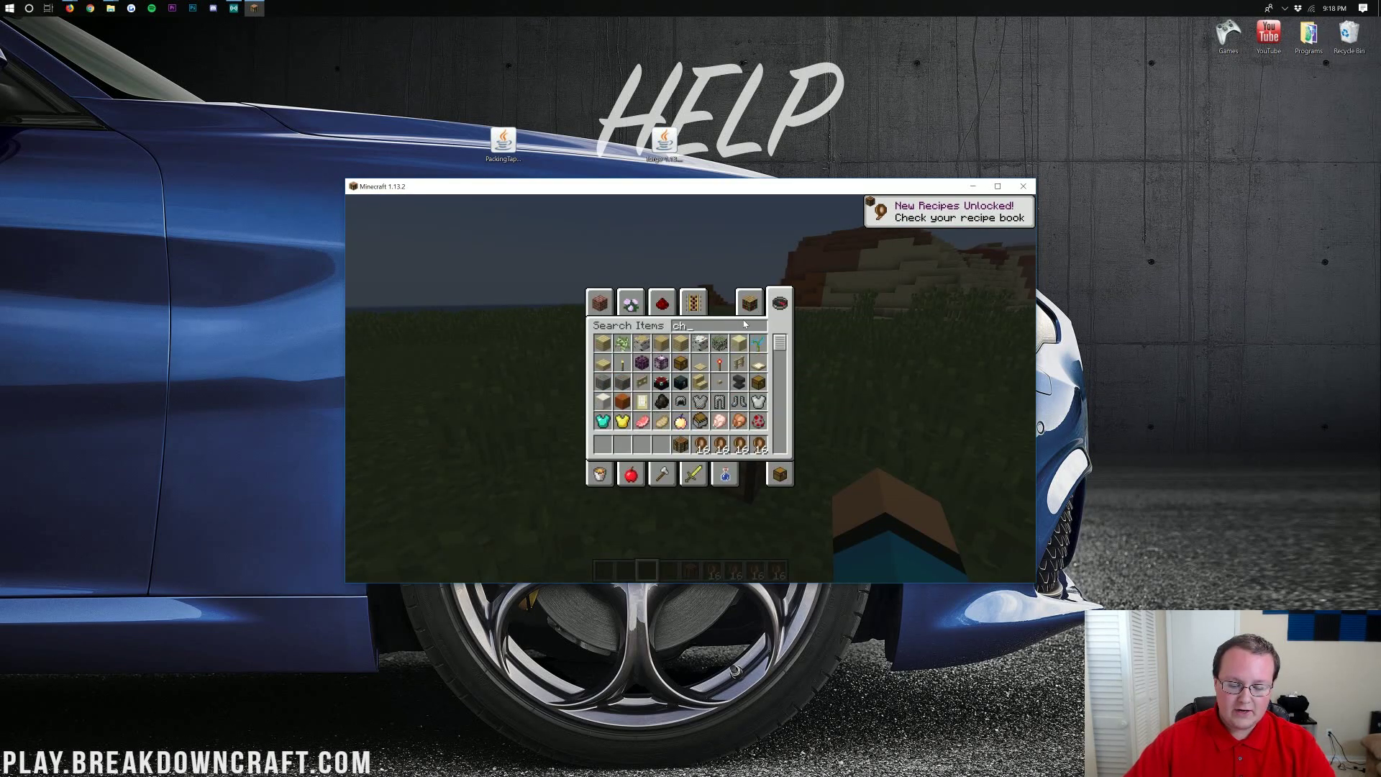
type("ches")
key("ctrl+a")
left_click(603, 347)
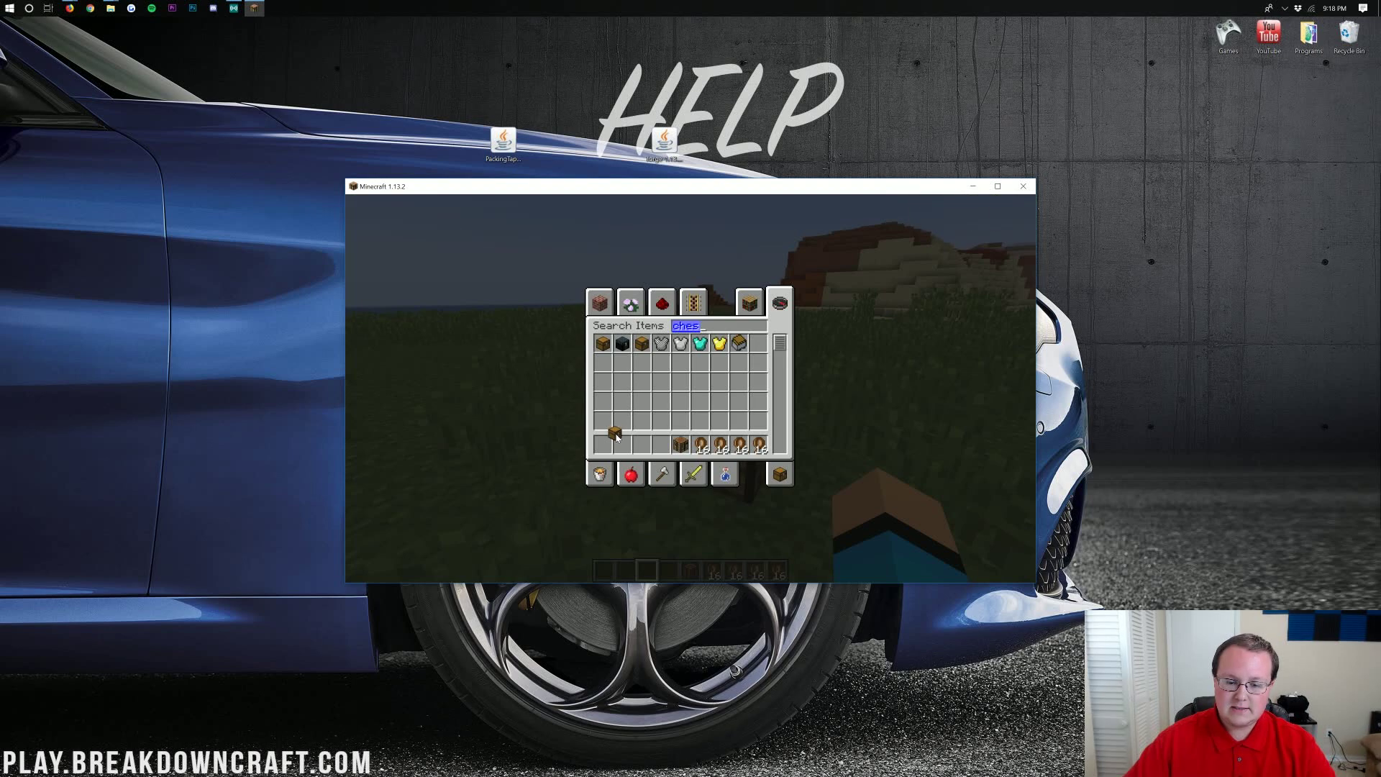
left_click(623, 445)
left_click(701, 344)
left_click(642, 445)
left_click(720, 344)
left_click(659, 445)
key("Escape")
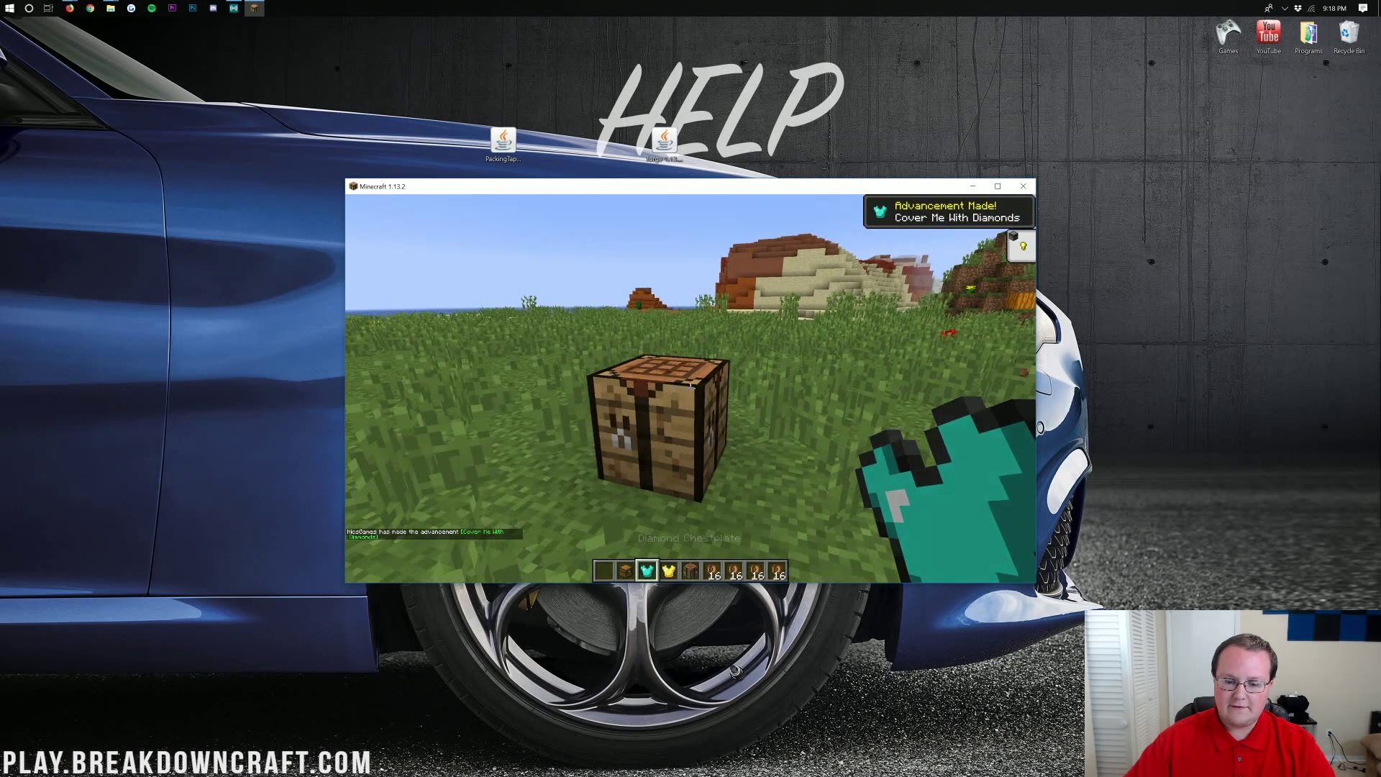
- Open the chest on the grass and store the golden chestplate, the diamond chestplate and the spare chest in it
key("2")
key("4")
right_click(690, 389)
left_click(665, 459, "shift")
left_click(651, 460, "shift")
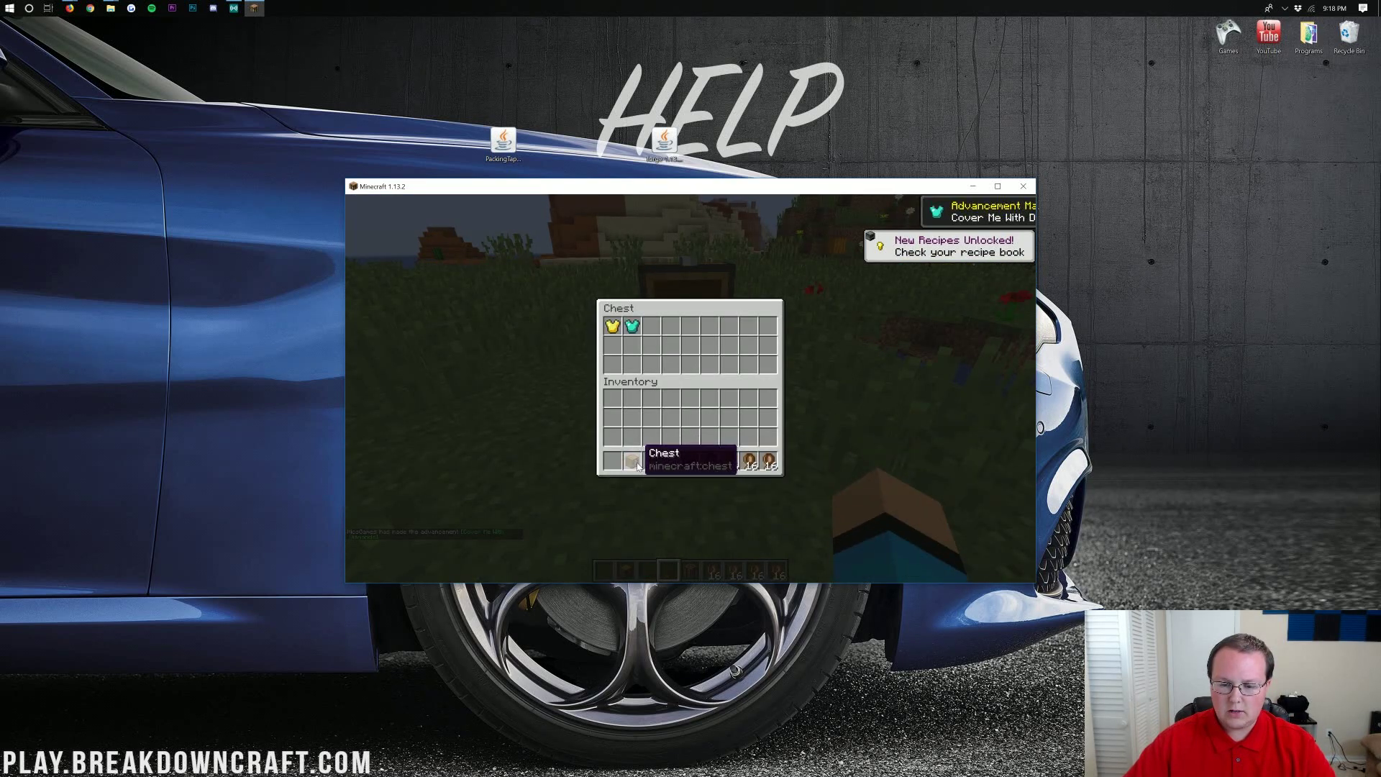
left_click(632, 460, "shift")
key("Escape")
- Wrap the filled chest with Packing Tape and walk around the packaged block
key("6")
right_click(691, 388)
key("Escape")
right_click(691, 389)
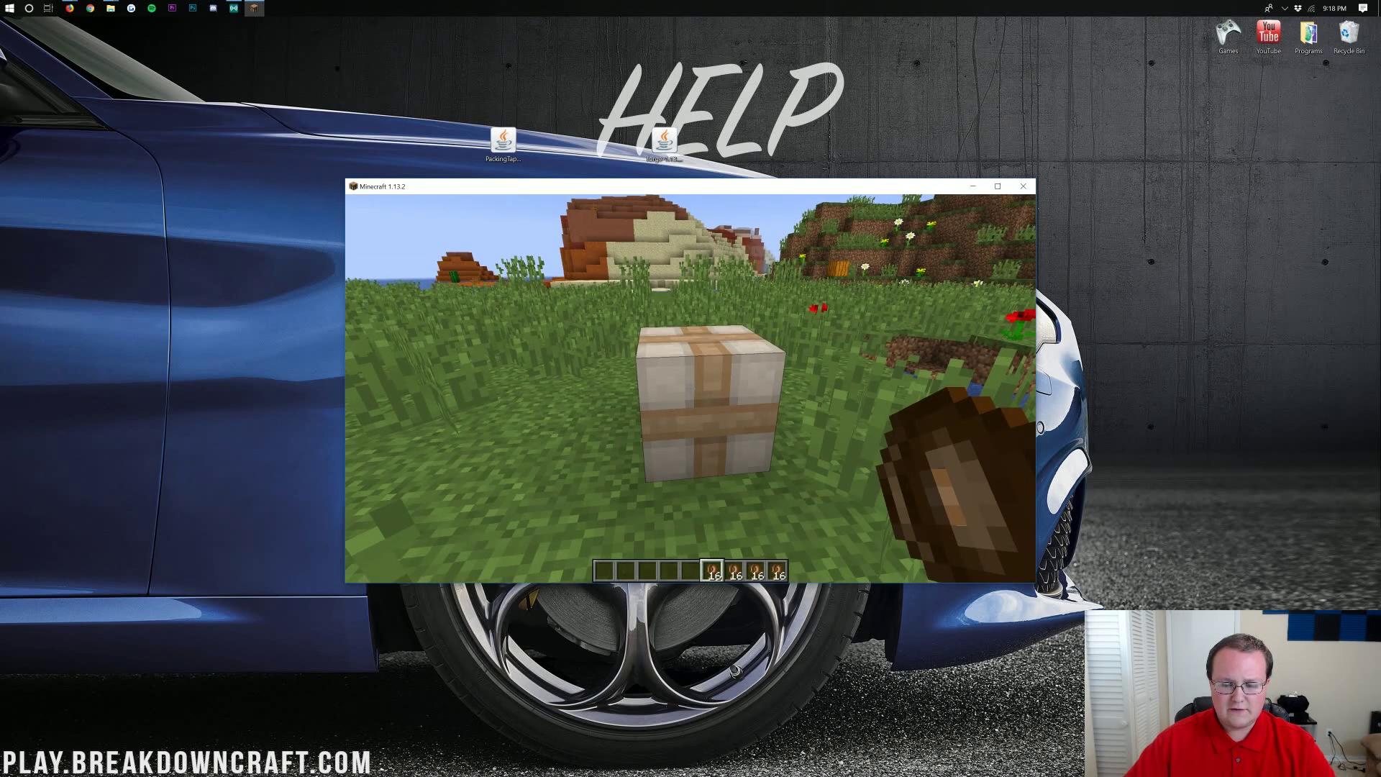
key("w")
key("s")
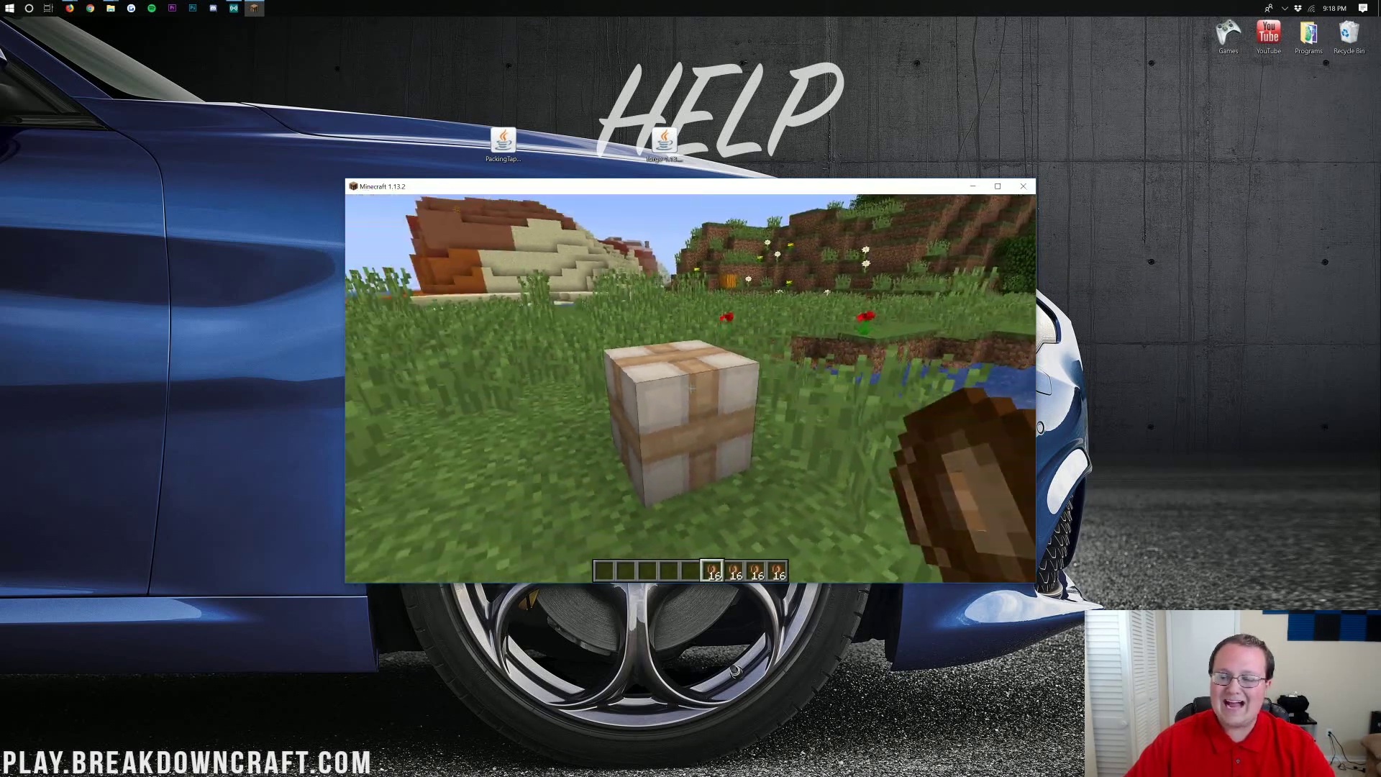
key("w")
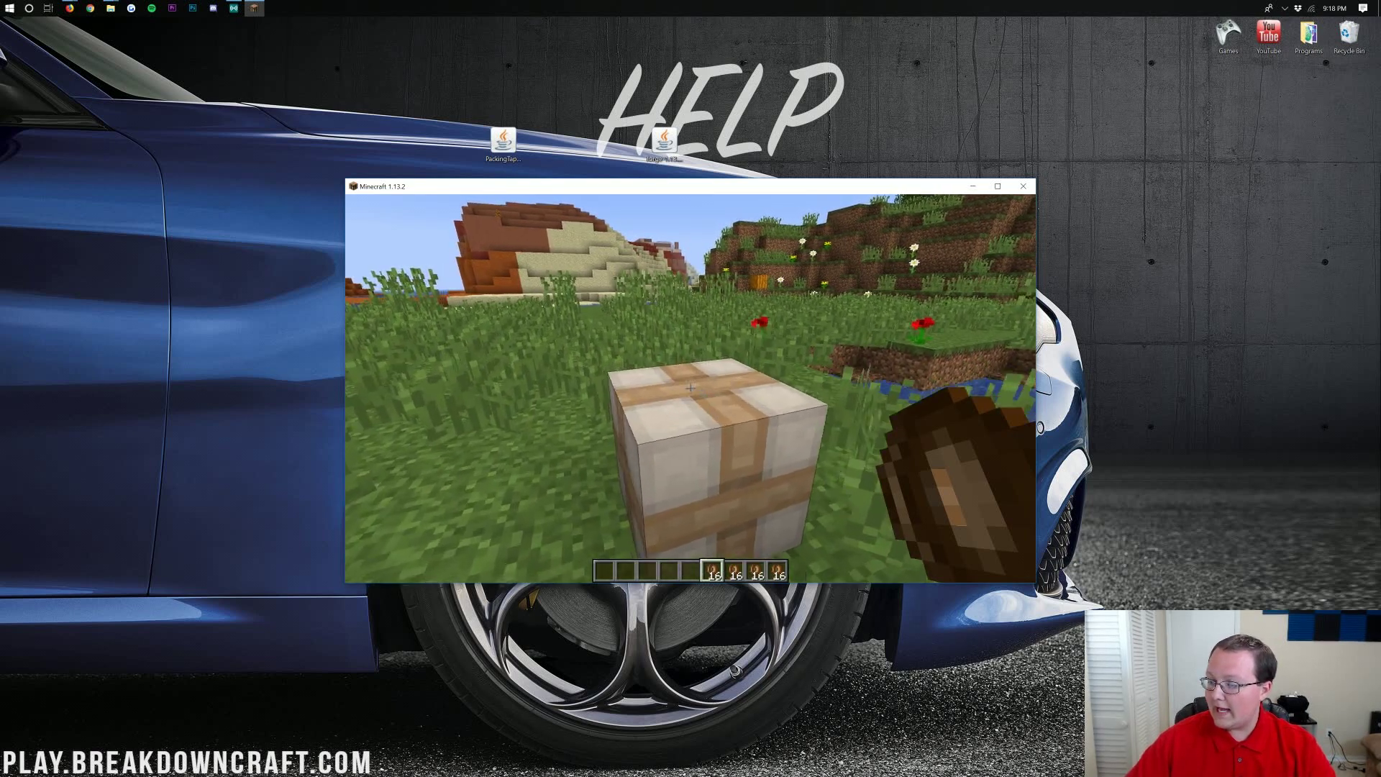
- Break the packaged block in Survival mode, pick it up and carry it across the water to the sandy shore
left_click(691, 388)
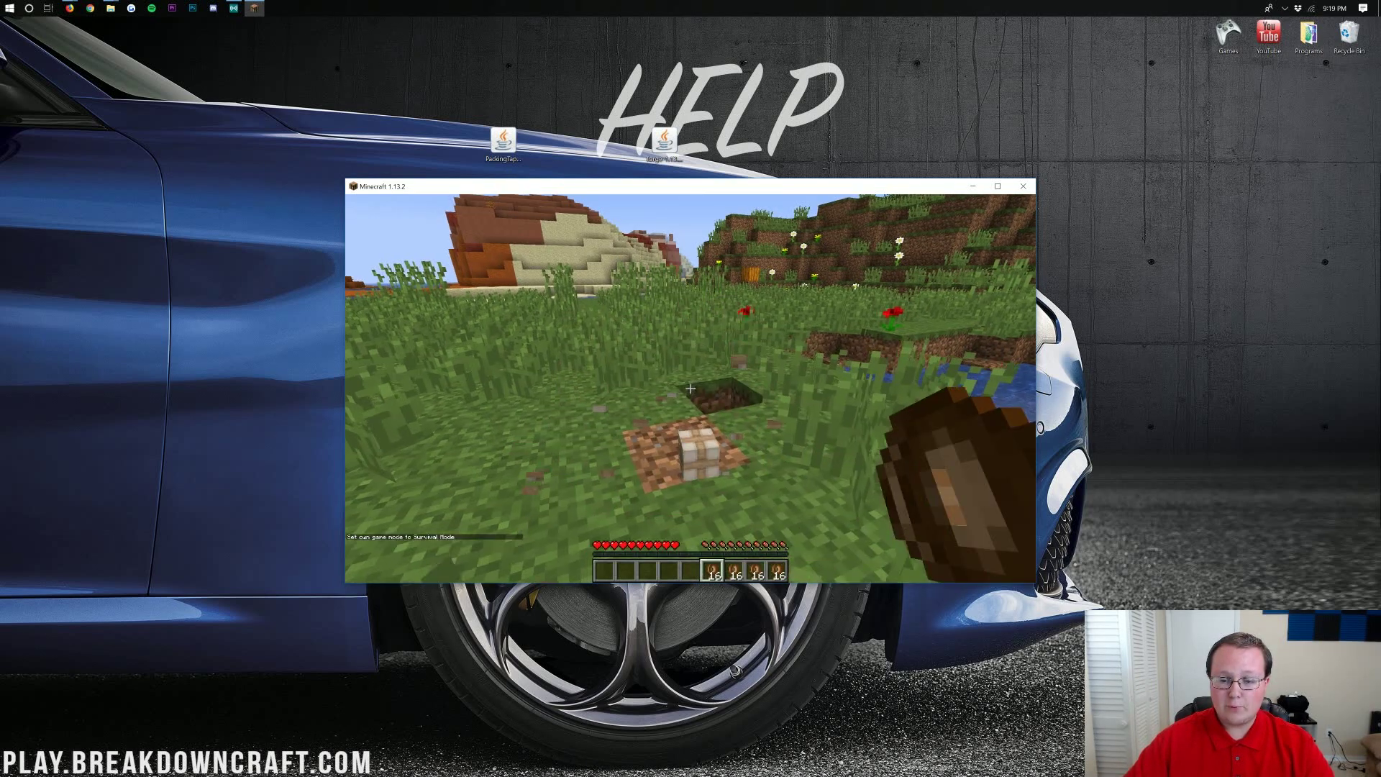
key("9")
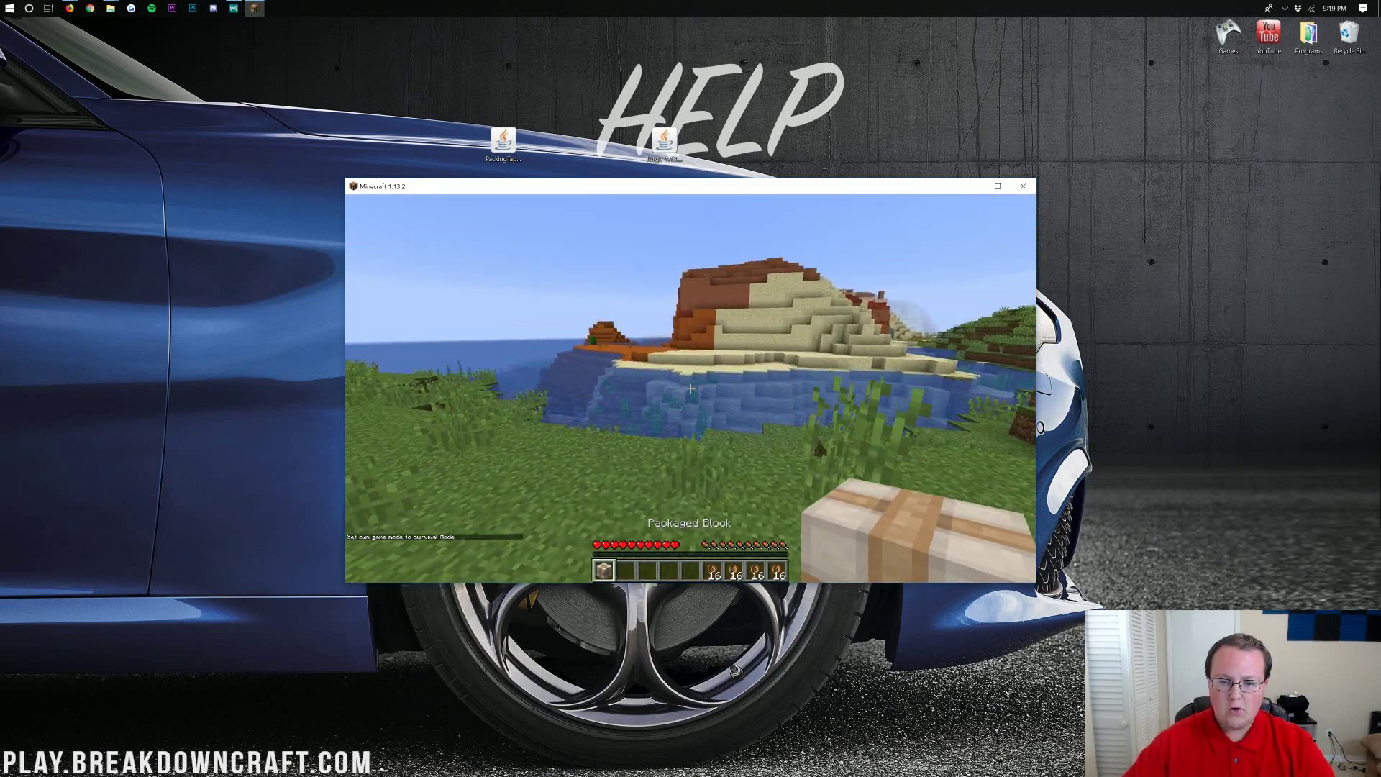
key("w")
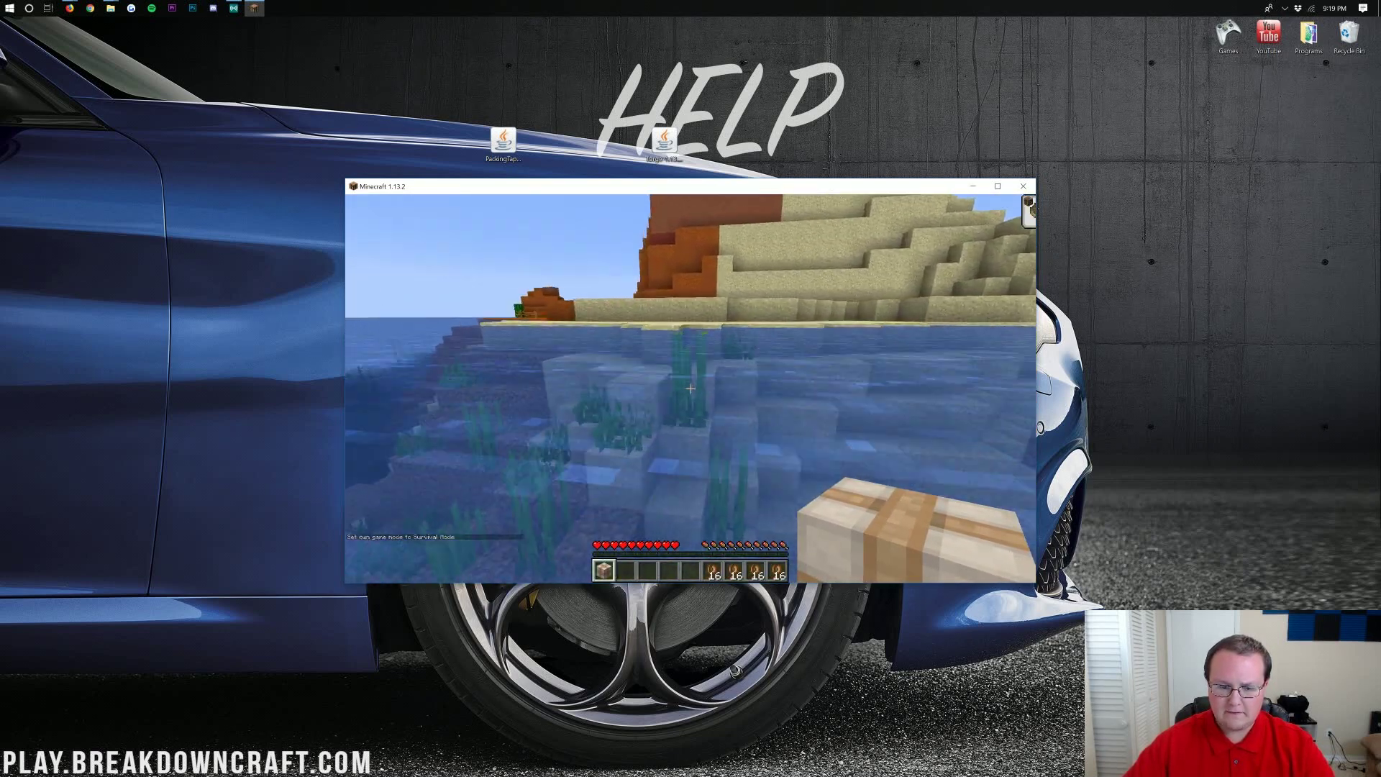
key("w")
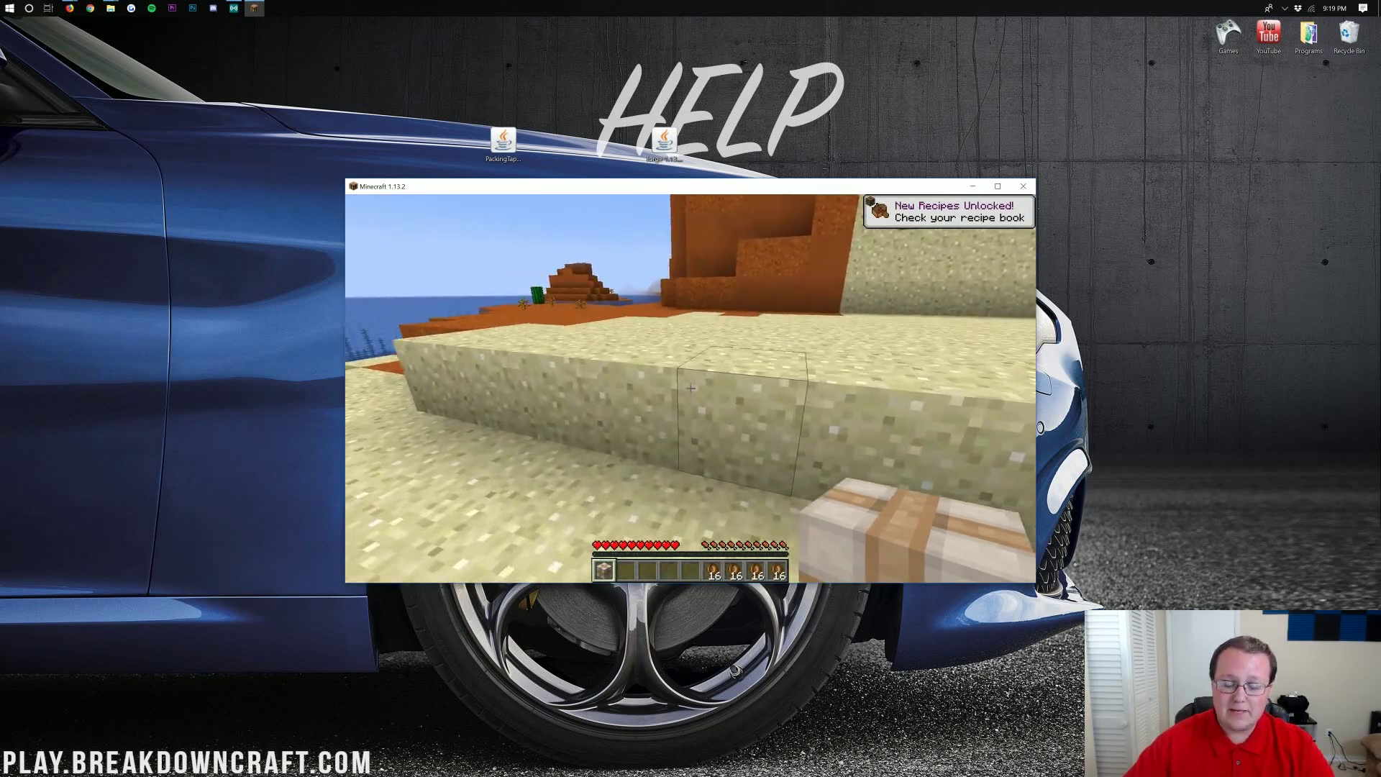
- Place the packaged block on the sand, break it and pick it up again
right_click(691, 389)
key("w")
left_click(691, 389)
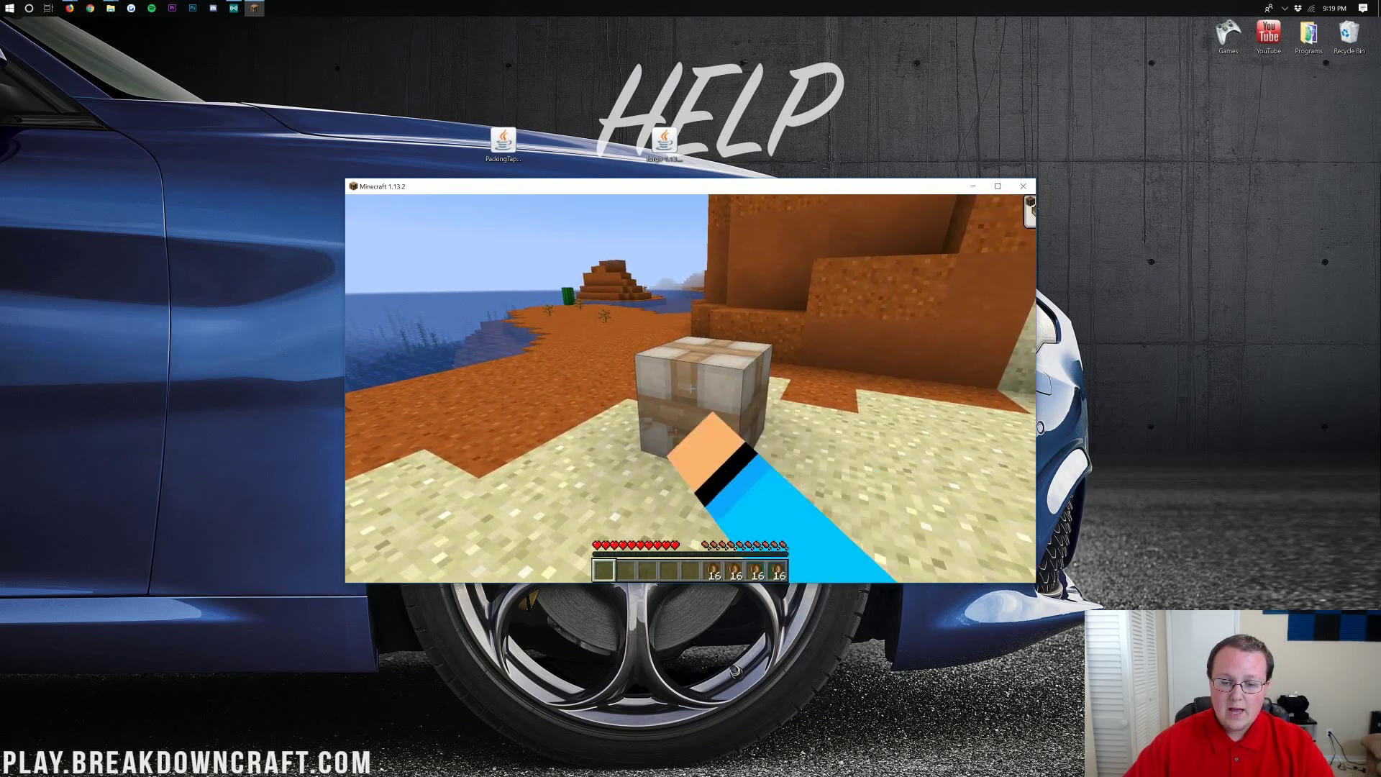
left_click(691, 388)
key("w")
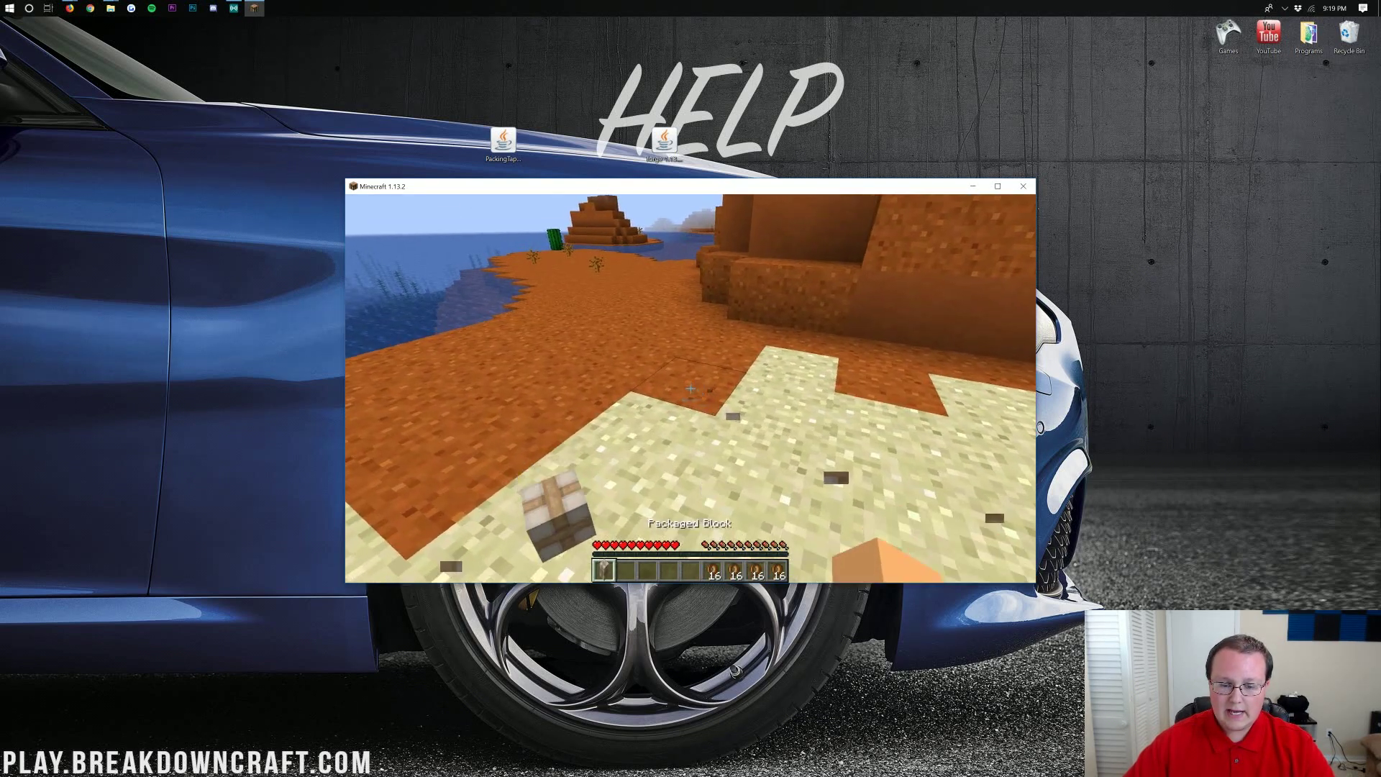
- Place the packaged block on the shore, unpack it and check the contents of the chest
right_click(691, 389)
right_click(691, 389)
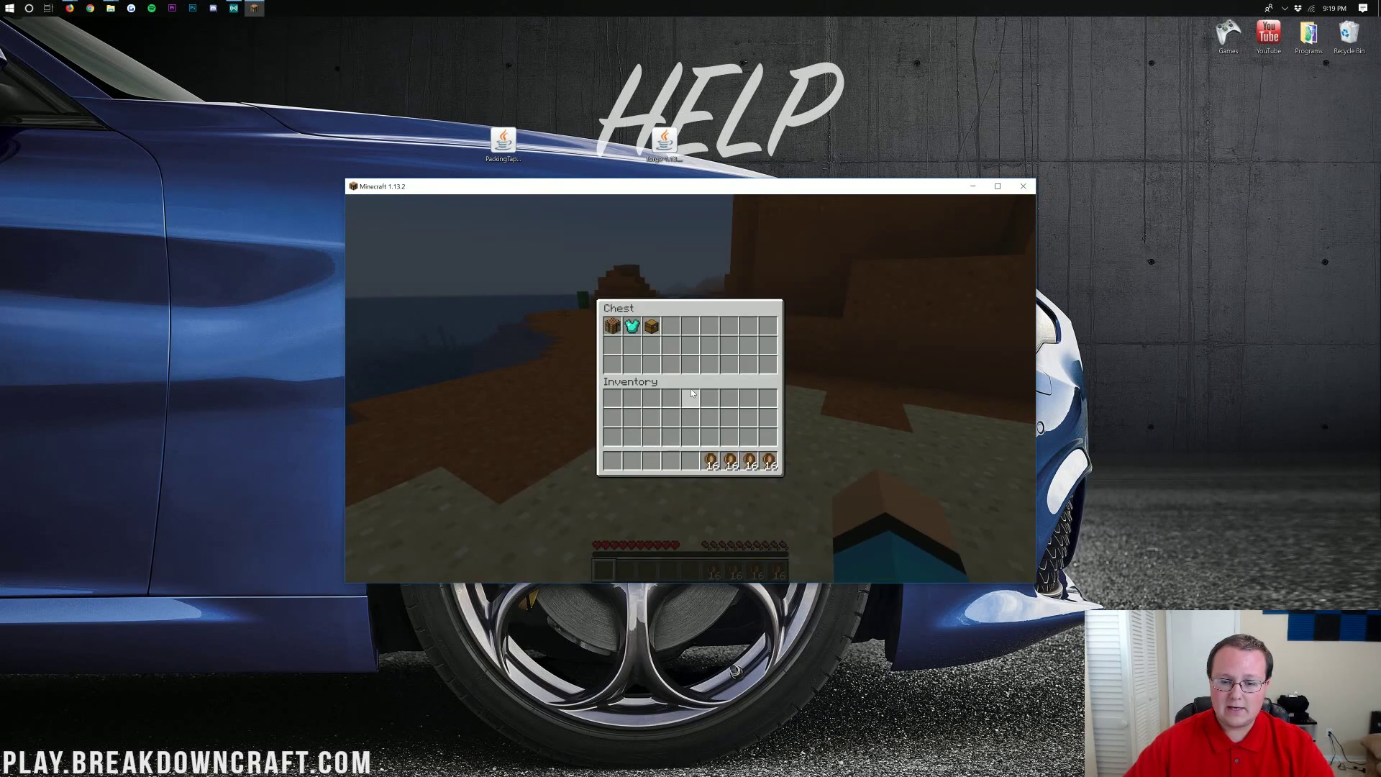
key("Escape")
right_click(691, 388)
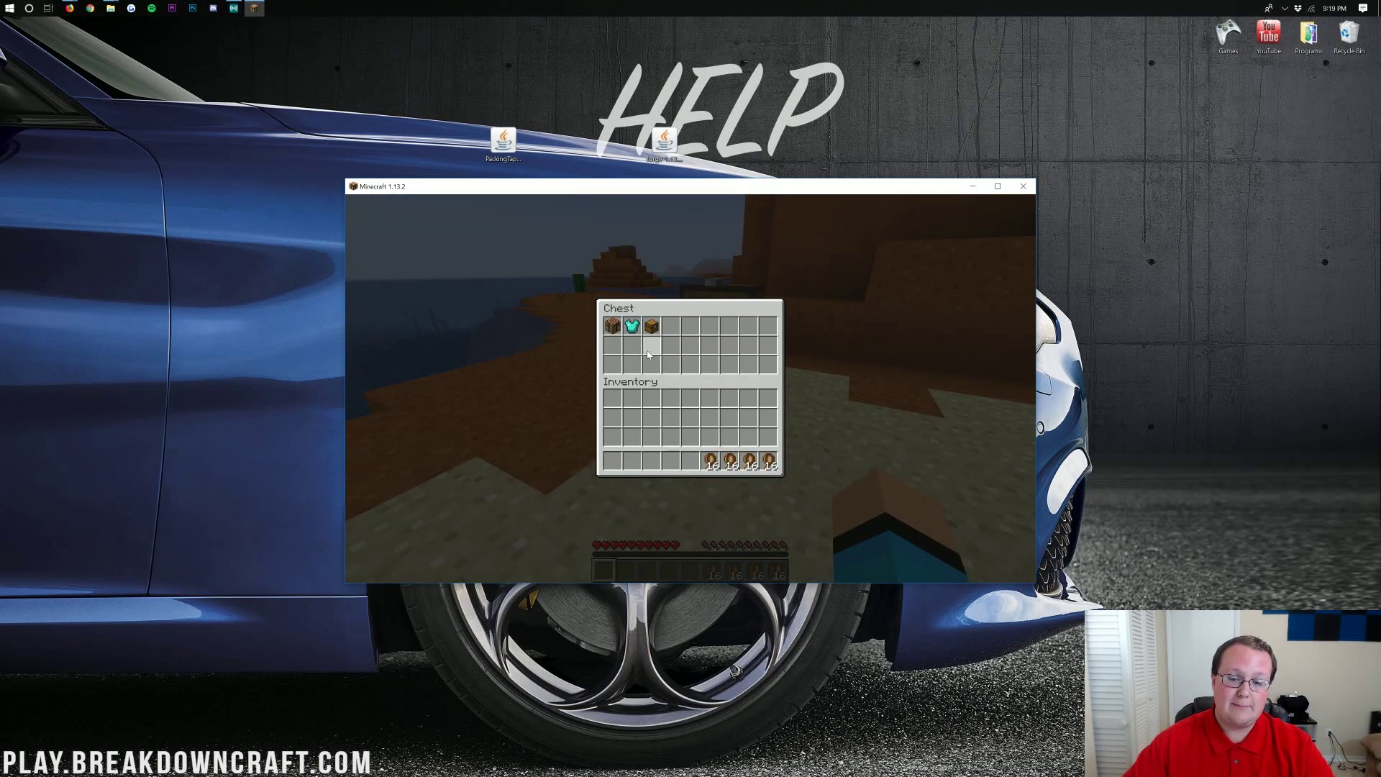
key("Escape")
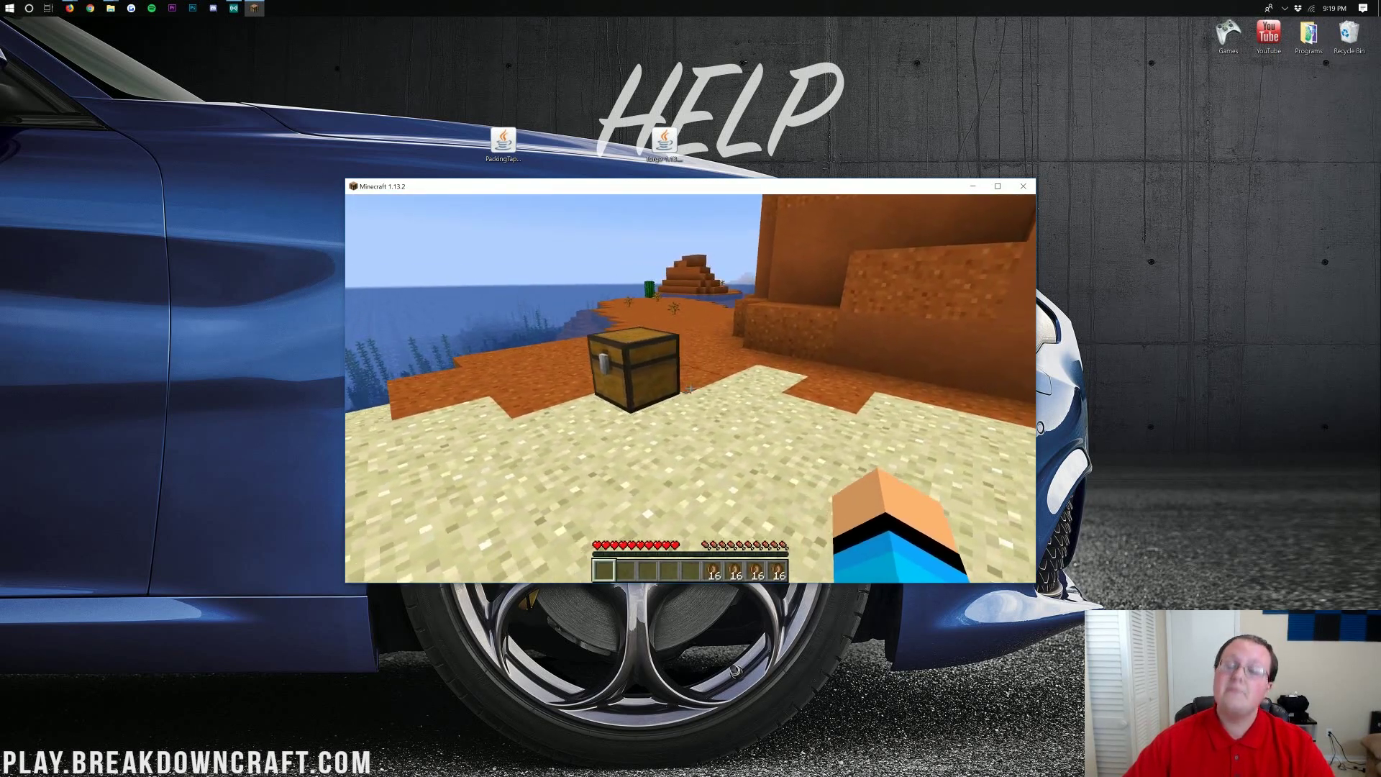